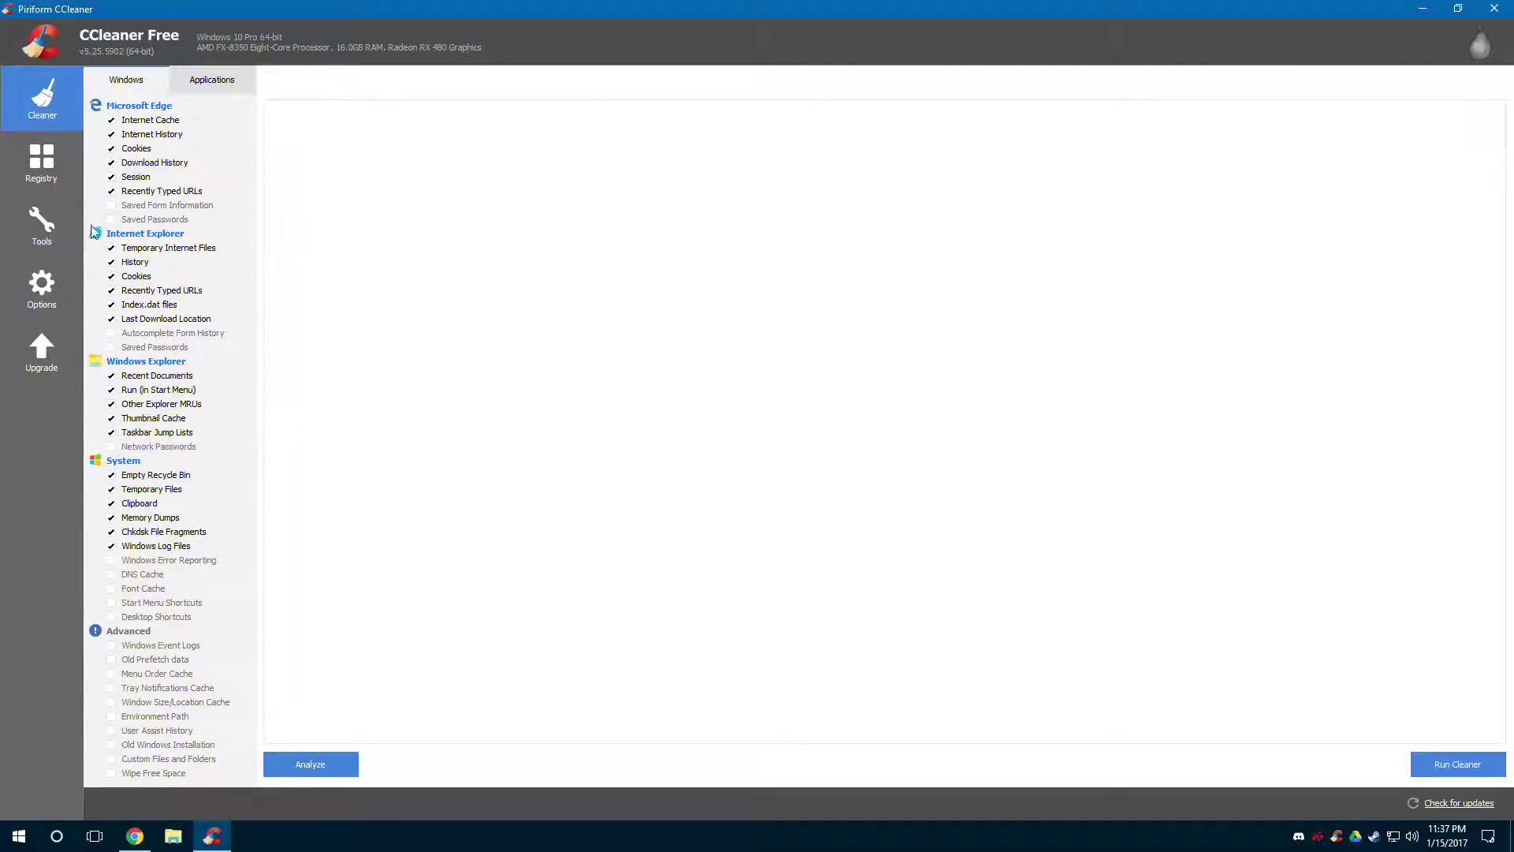
# - Open the Upgrade page offering CCleaner Professional from the sidebar
pyautogui.click(46, 349)
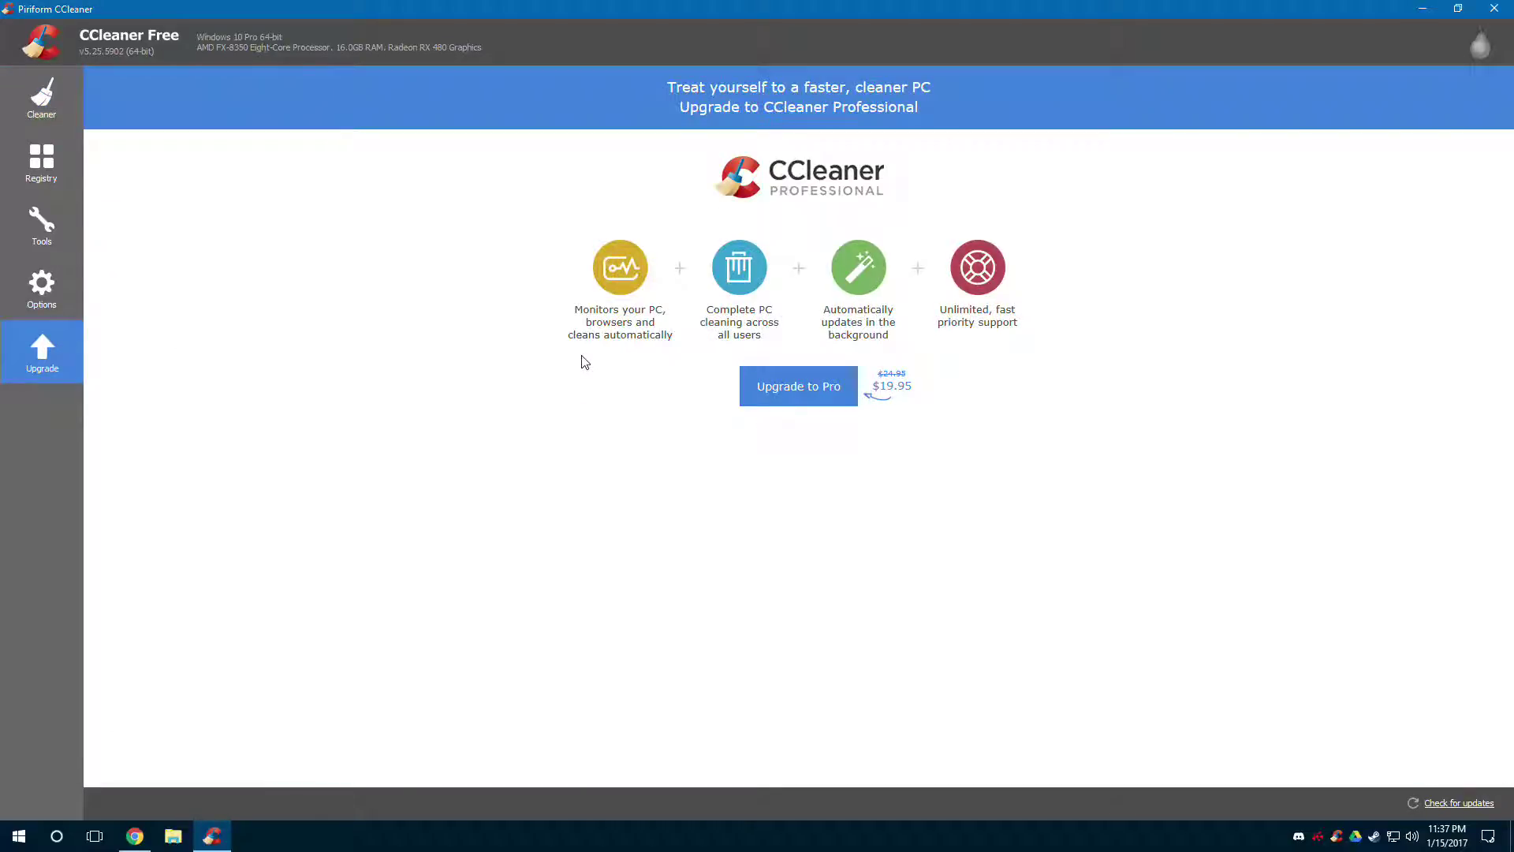
# - Highlight the feature text and the $19.95 price, then go back to the Cleaner checklist
pyautogui.moveTo(581, 313); pyautogui.dragTo(777, 325)
pyautogui.click(608, 332)
pyautogui.click(727, 328)
pyautogui.moveTo(907, 391); pyautogui.dragTo(875, 372)
pyautogui.click(968, 418)
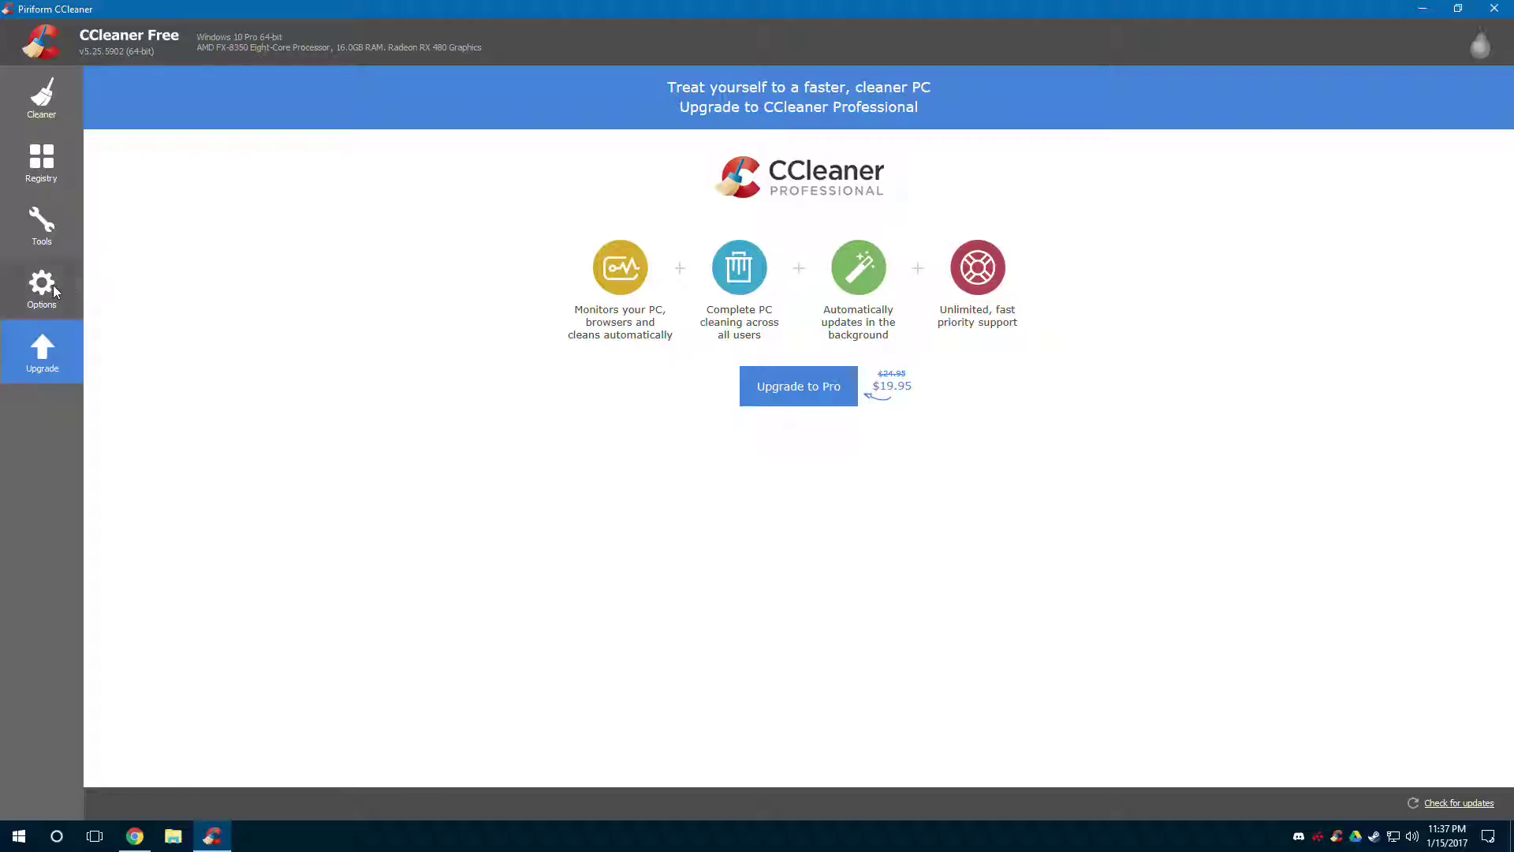
pyautogui.click(63, 98)
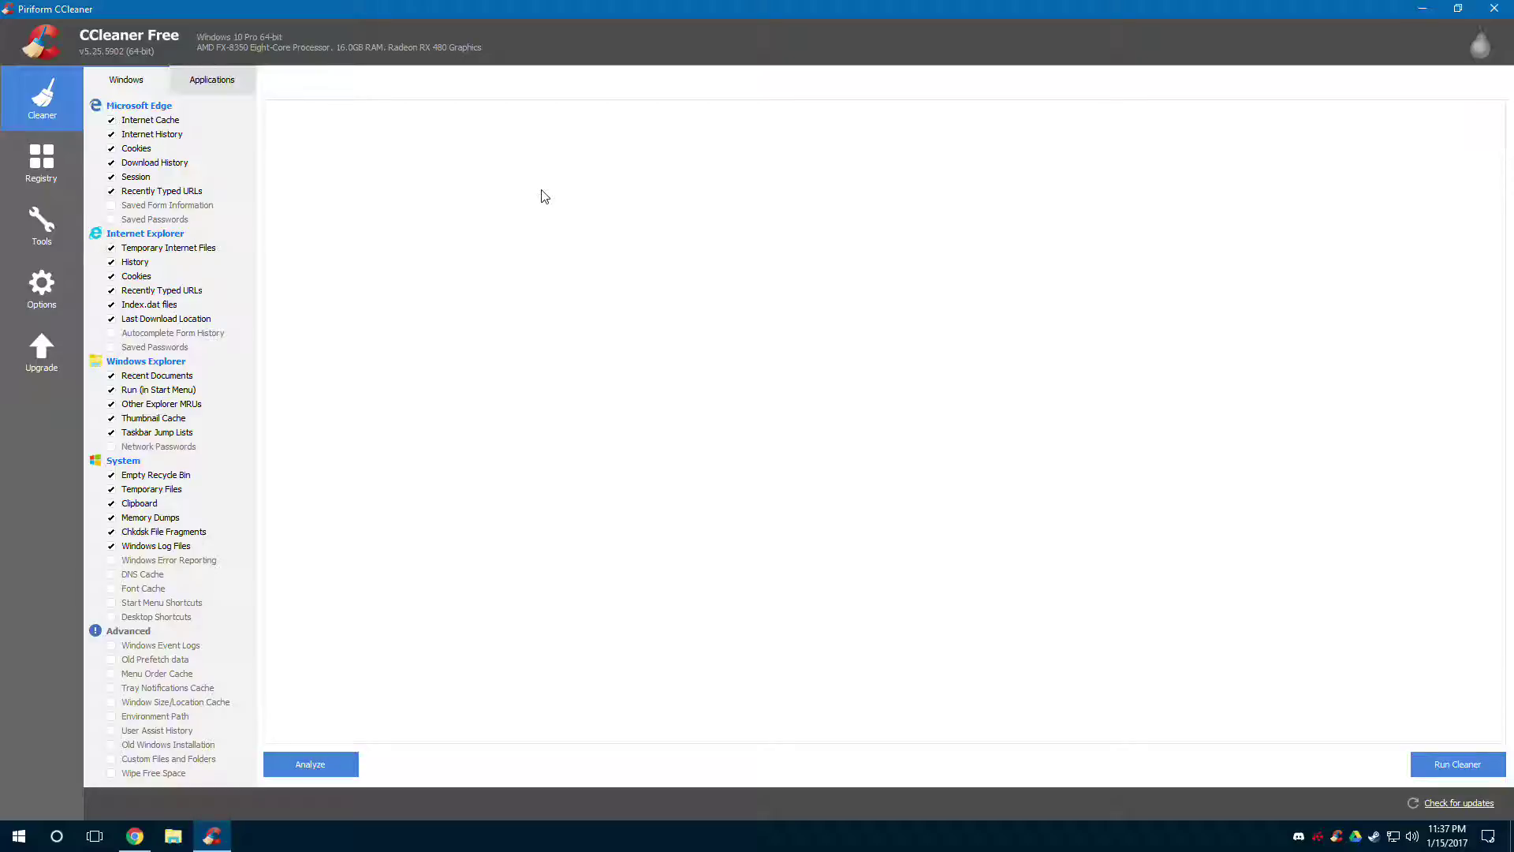
# - Include Edge and Internet Explorer saved passwords, autocomplete form history and saved form information, closing Chrome
pyautogui.click(112, 219)
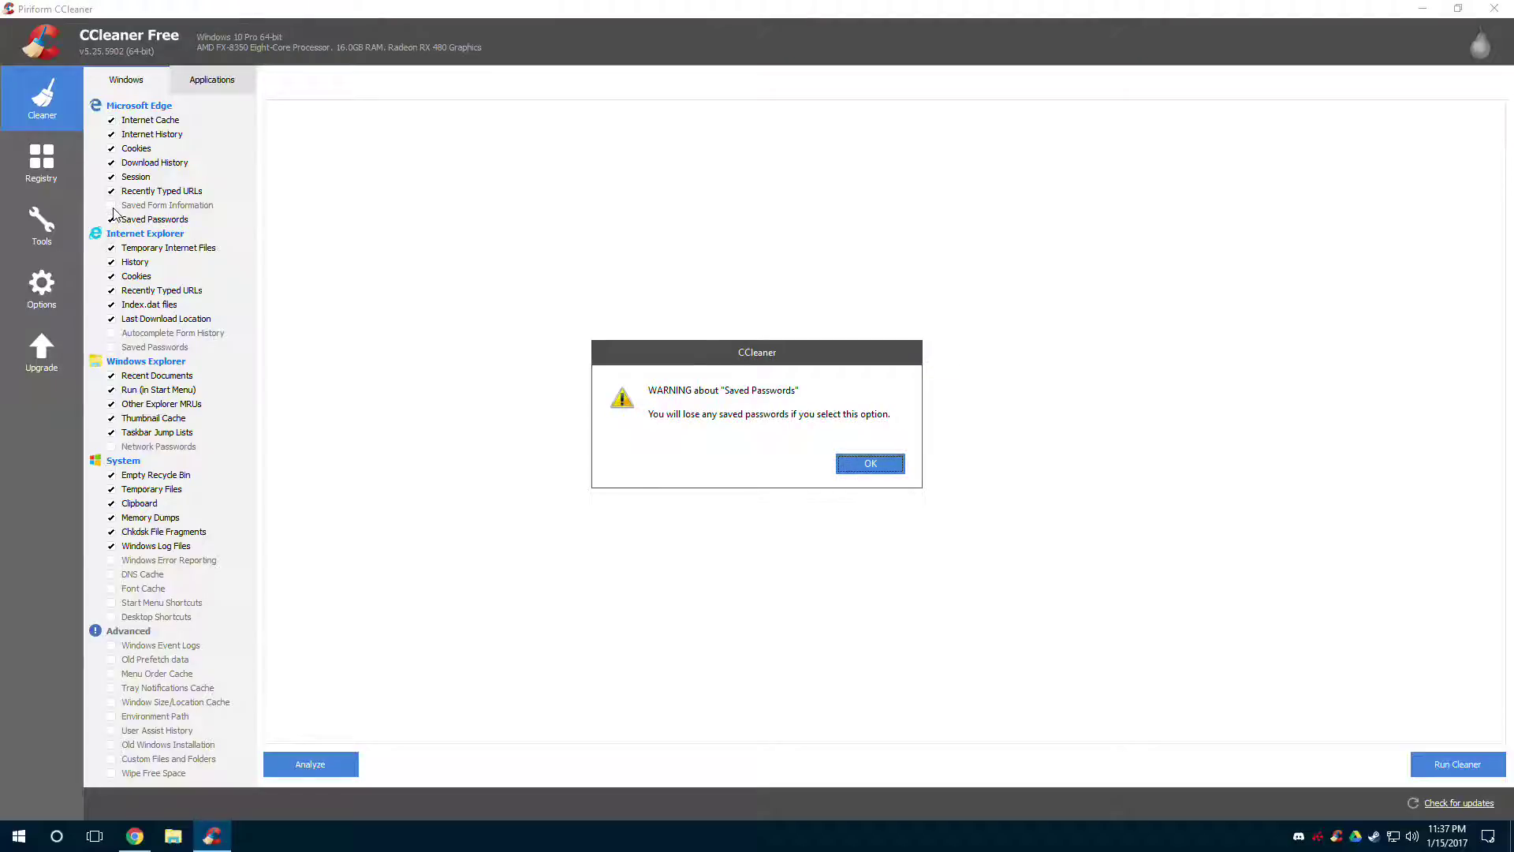
pyautogui.click(871, 465)
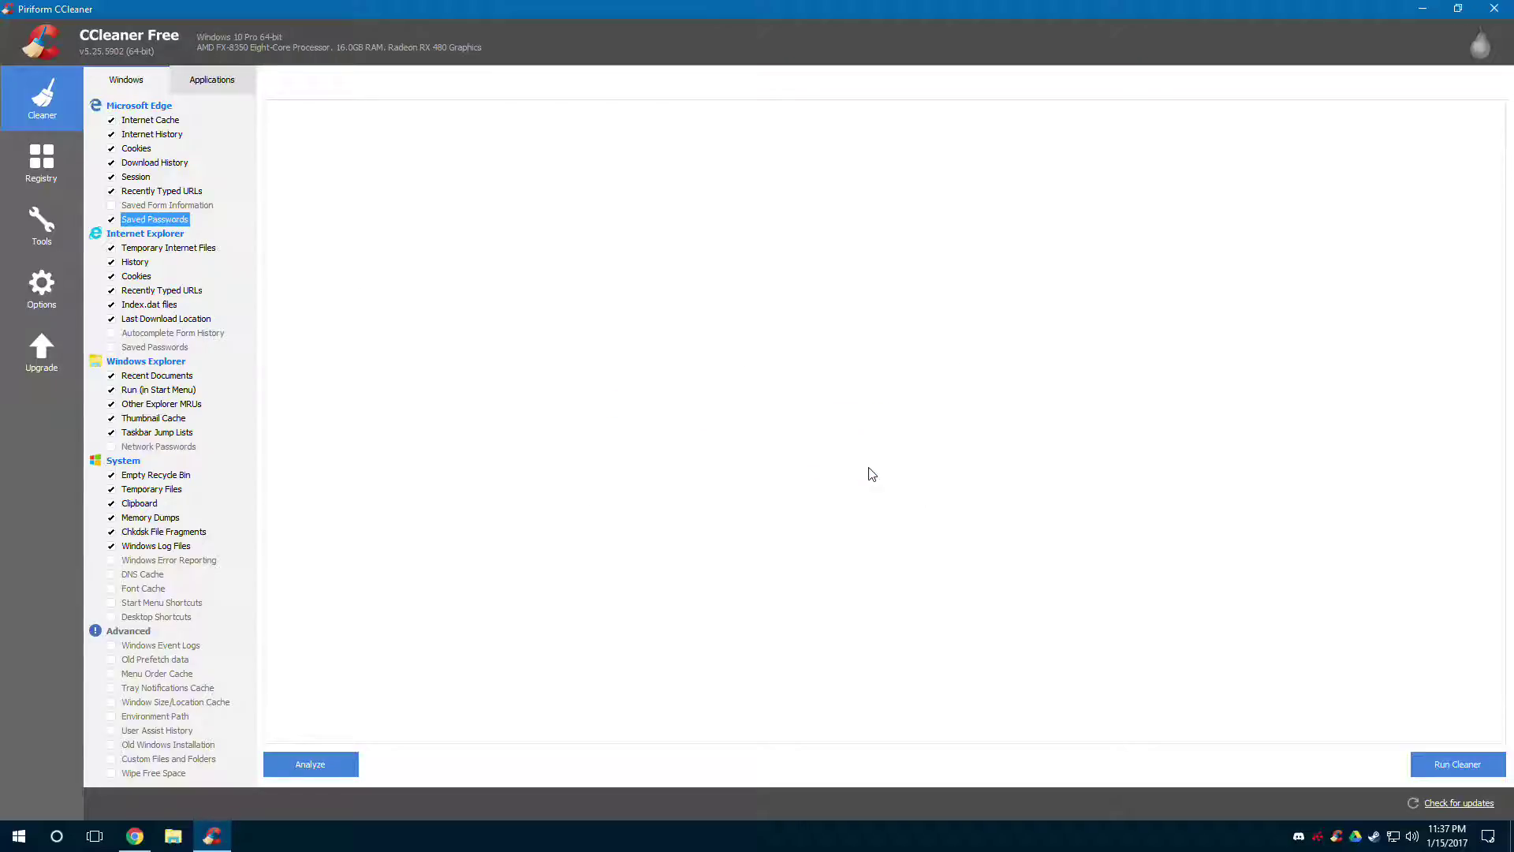
pyautogui.rightClick(148, 834)
pyautogui.click(144, 794)
pyautogui.click(131, 349)
pyautogui.click(112, 333)
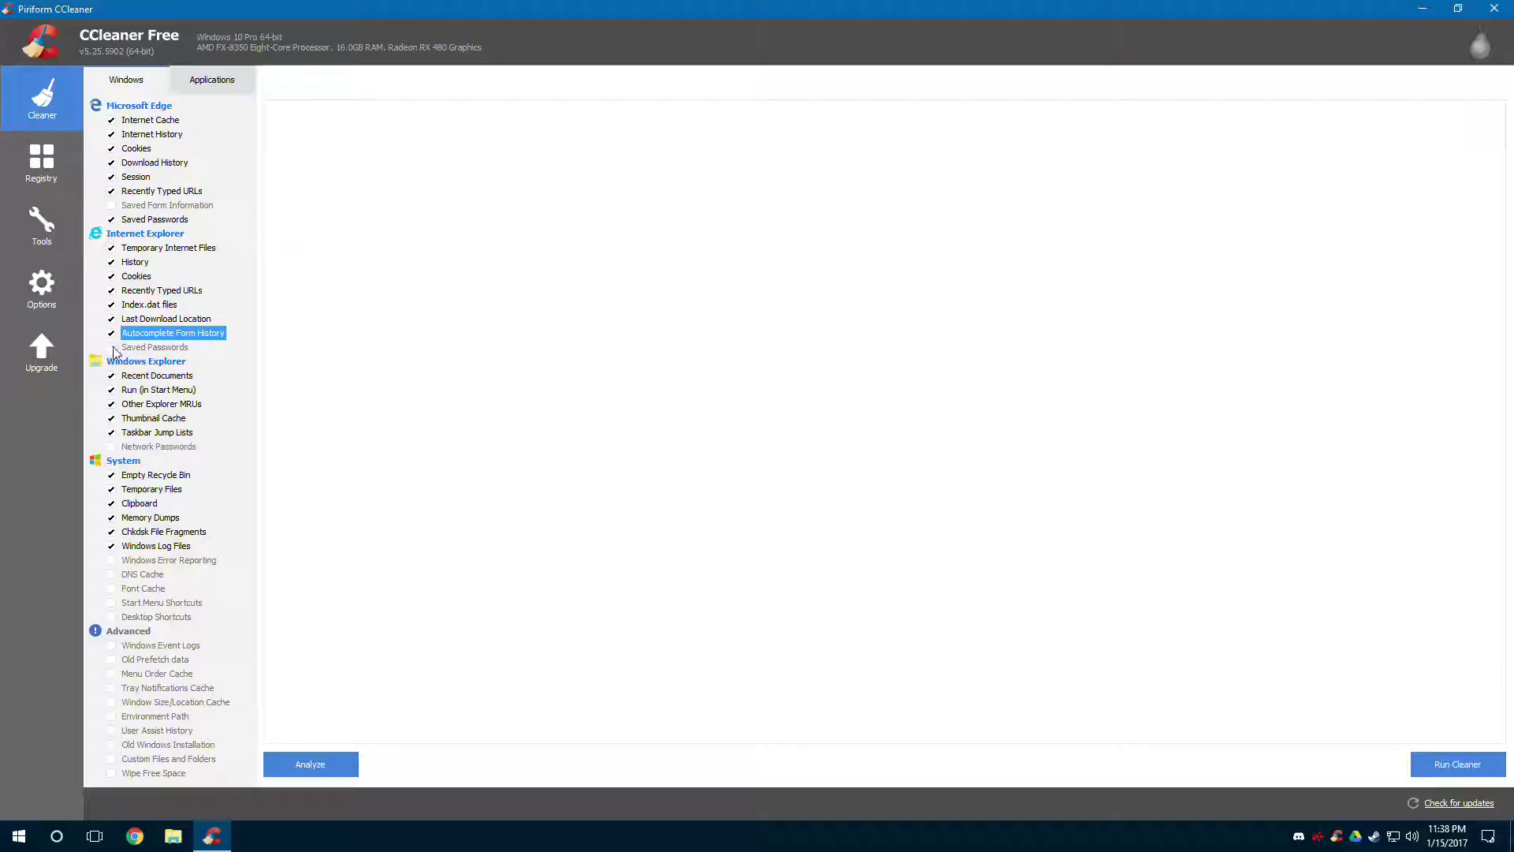
pyautogui.click(112, 347)
pyautogui.click(894, 466)
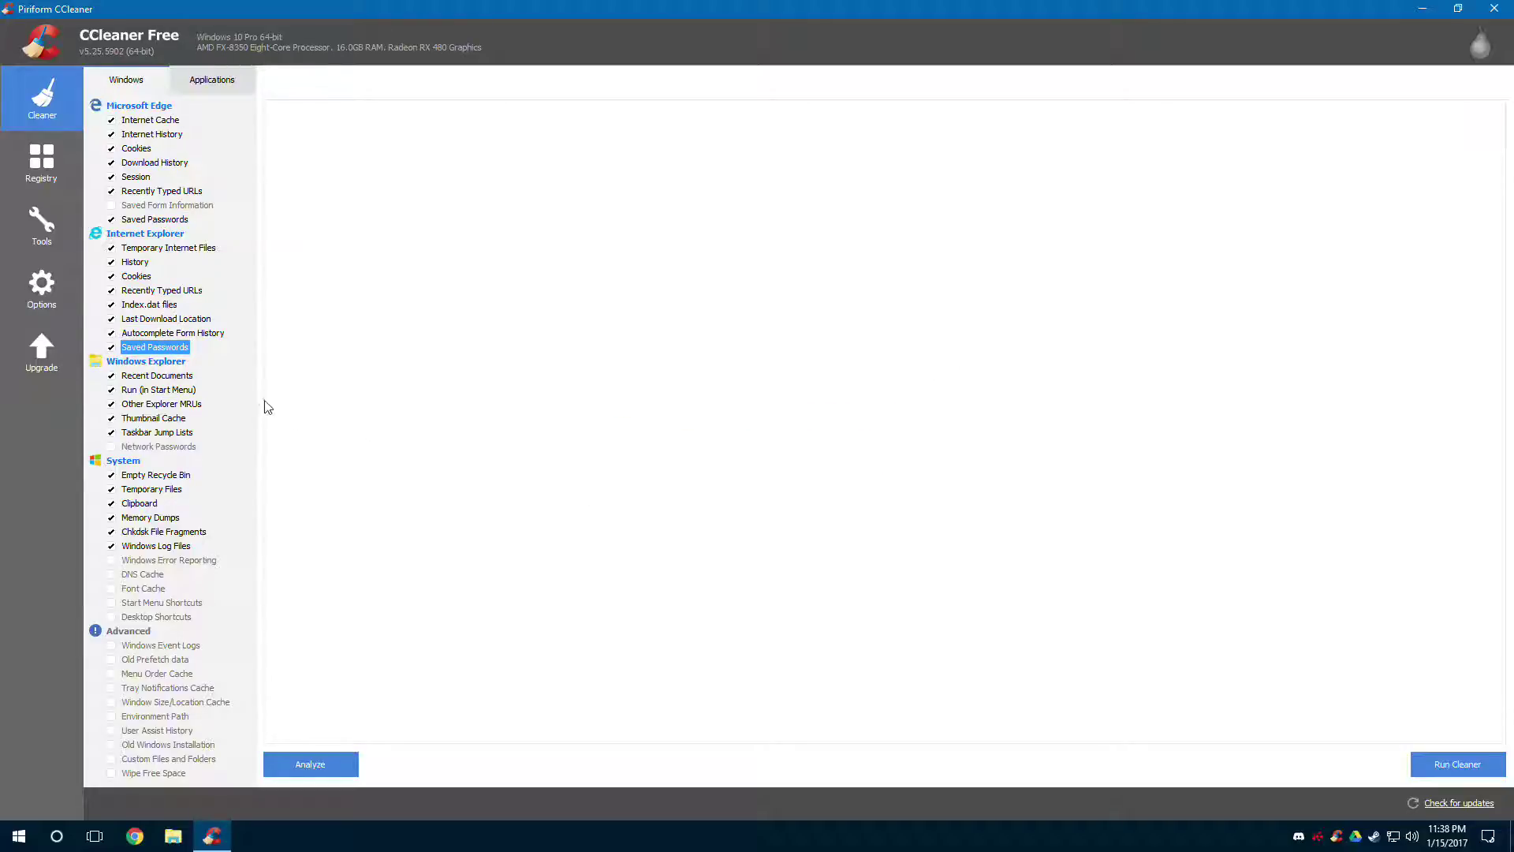
pyautogui.click(115, 207)
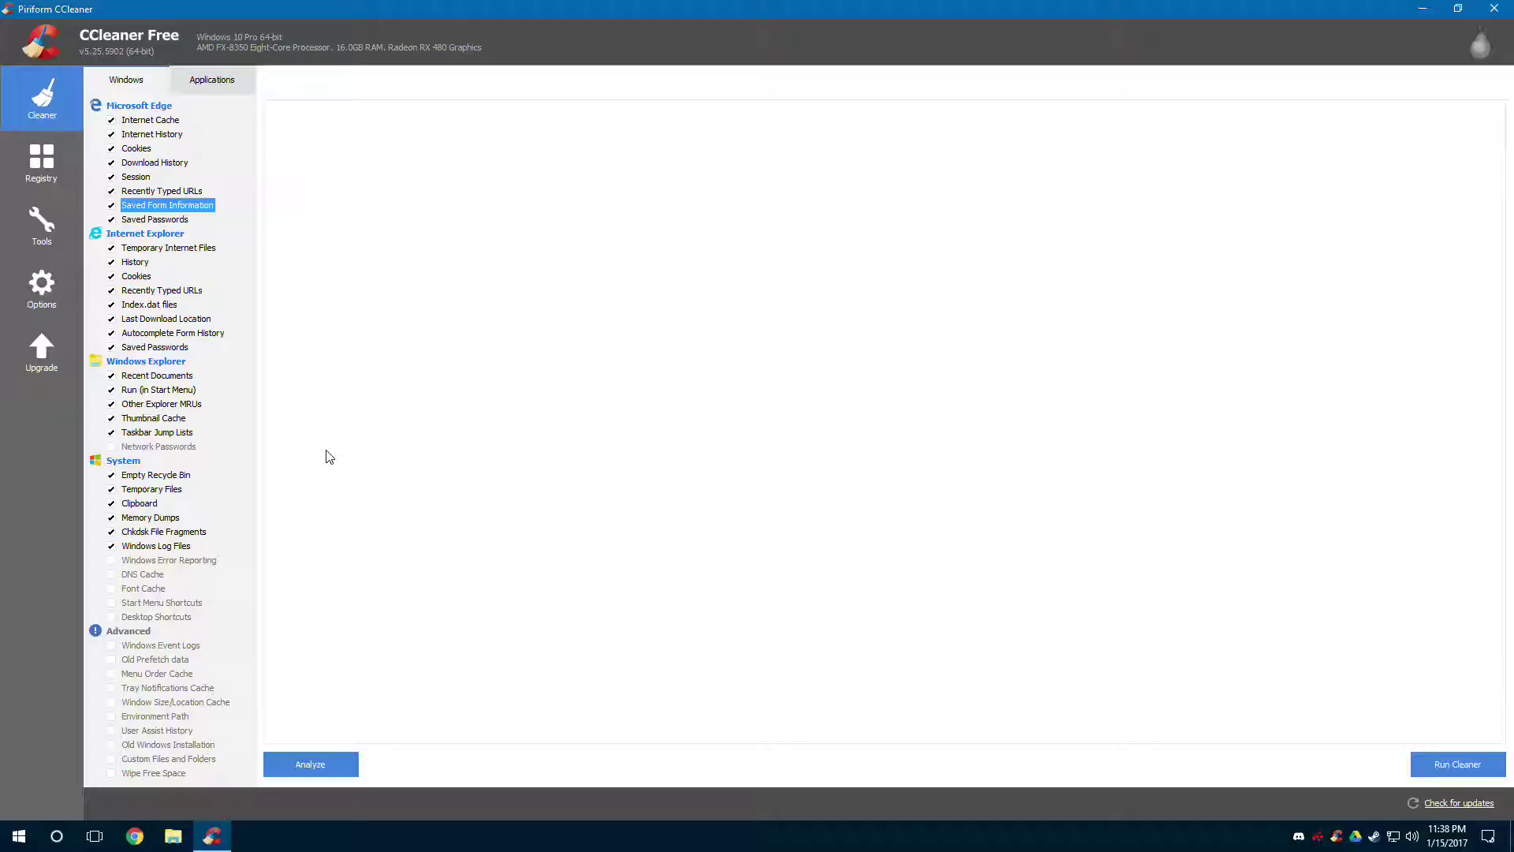
# - Add Error Reporting, DNS and Font caches, shortcuts, Wipe Free Space and Event Logs, then analyze
pyautogui.click(113, 562)
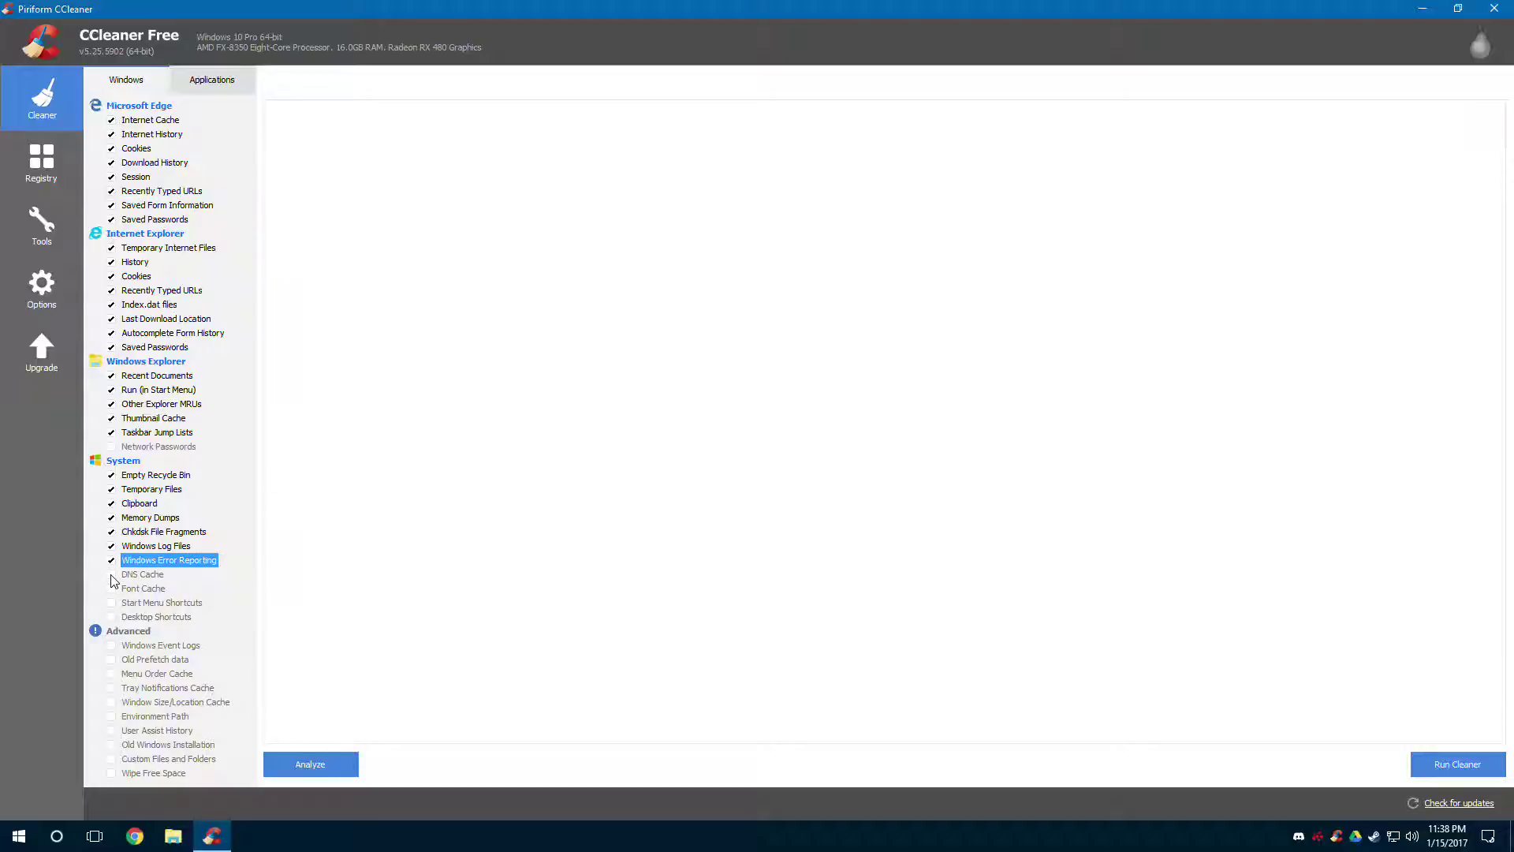
pyautogui.click(111, 575)
pyautogui.click(111, 590)
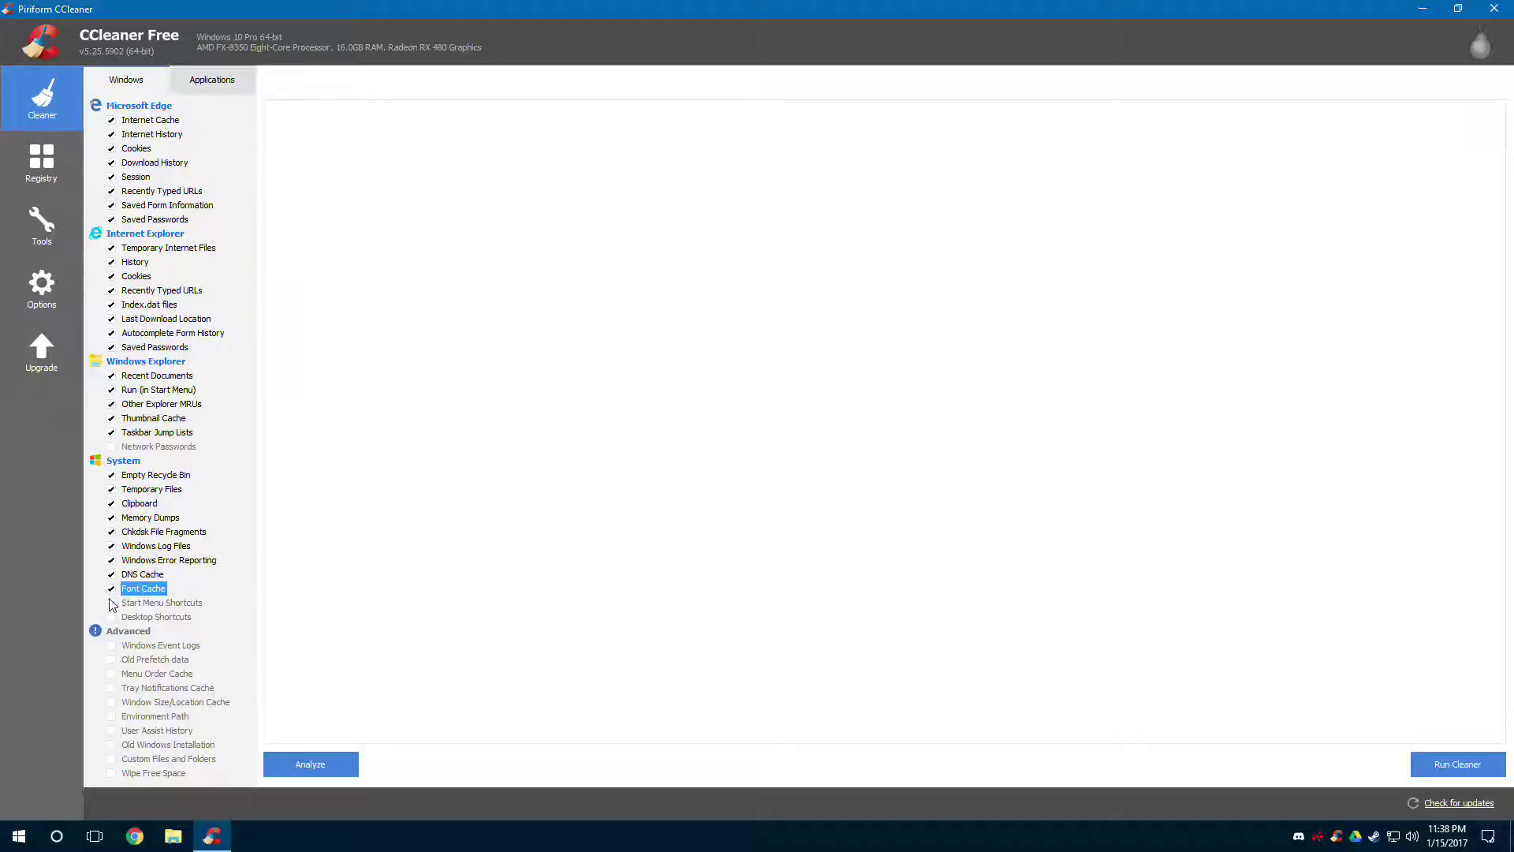
pyautogui.click(112, 604)
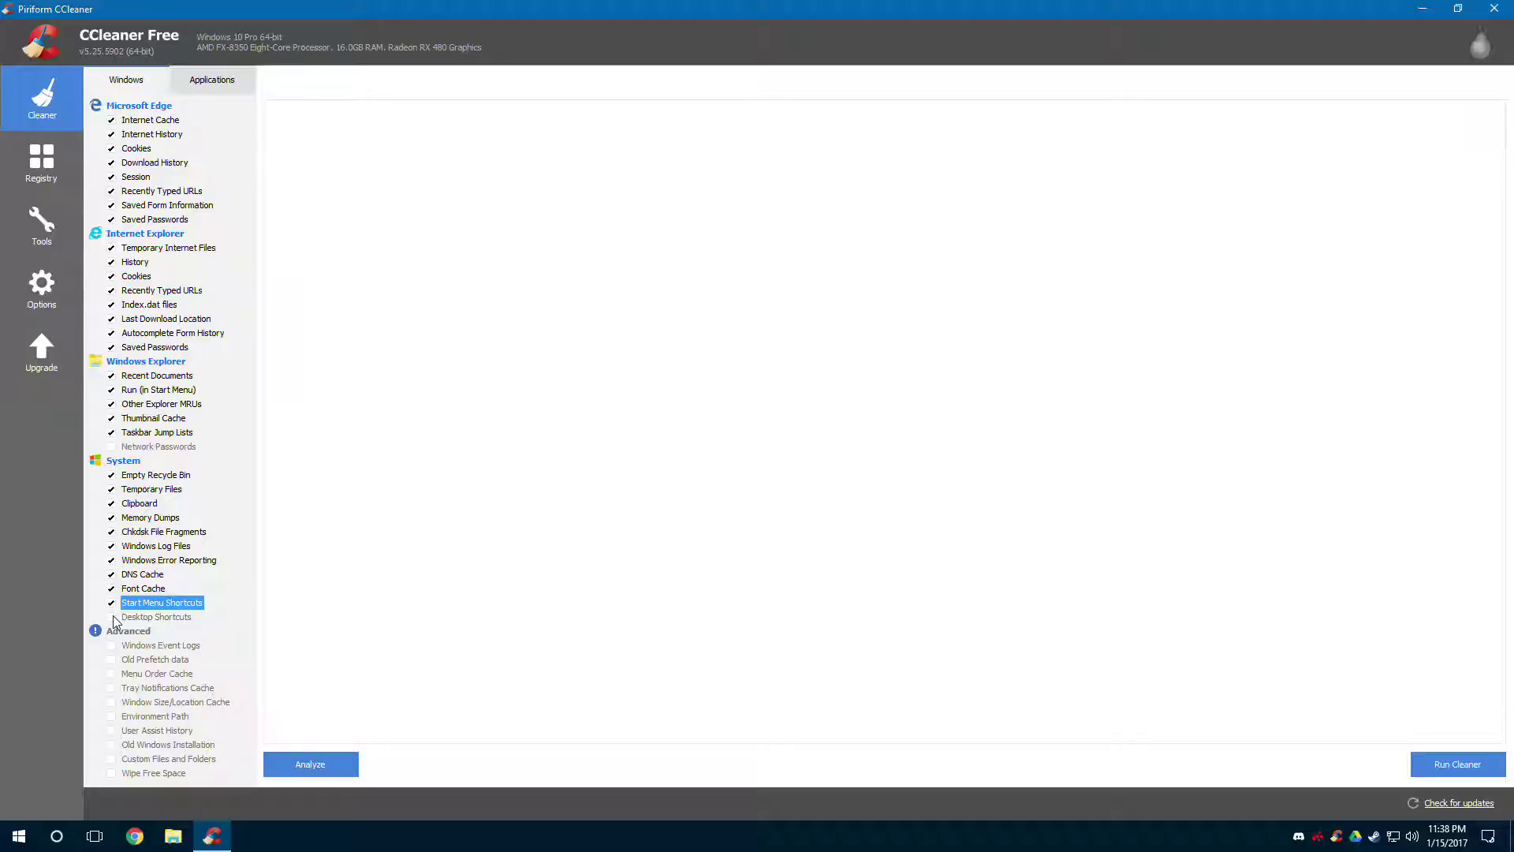
pyautogui.click(112, 617)
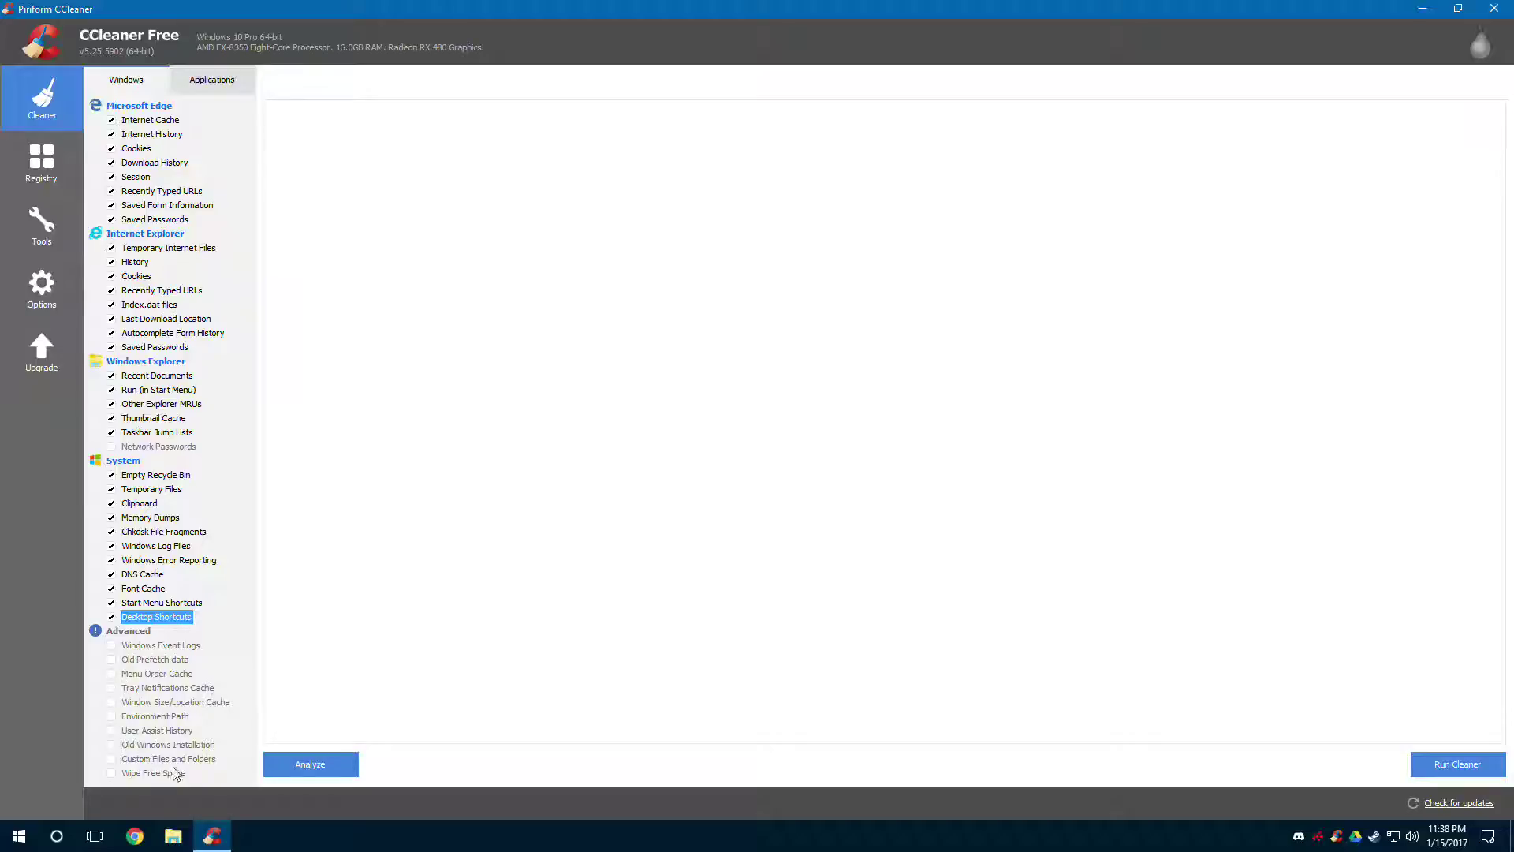
pyautogui.click(115, 774)
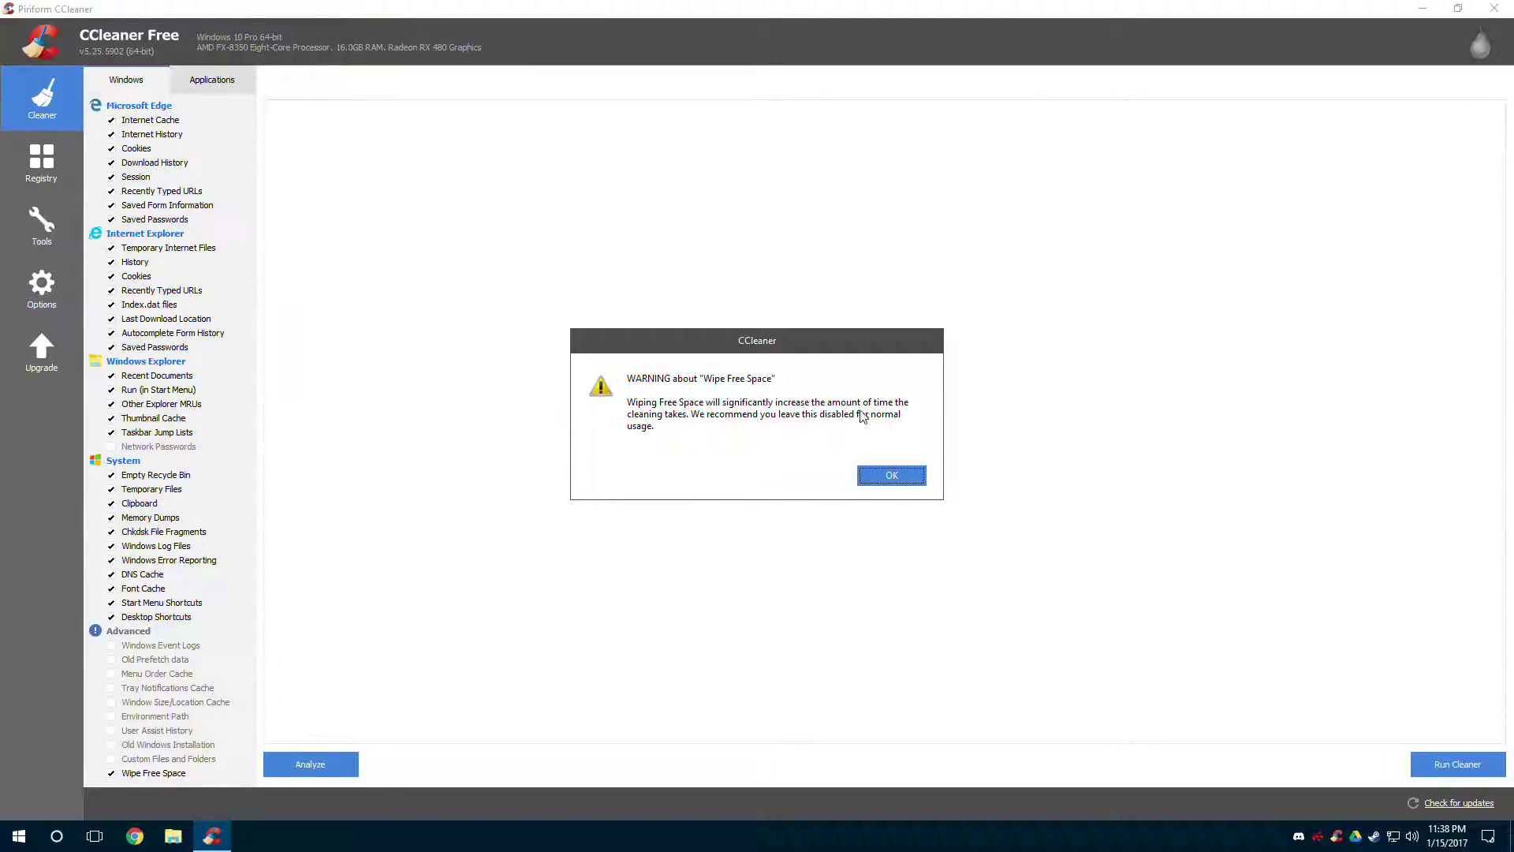
pyautogui.click(891, 476)
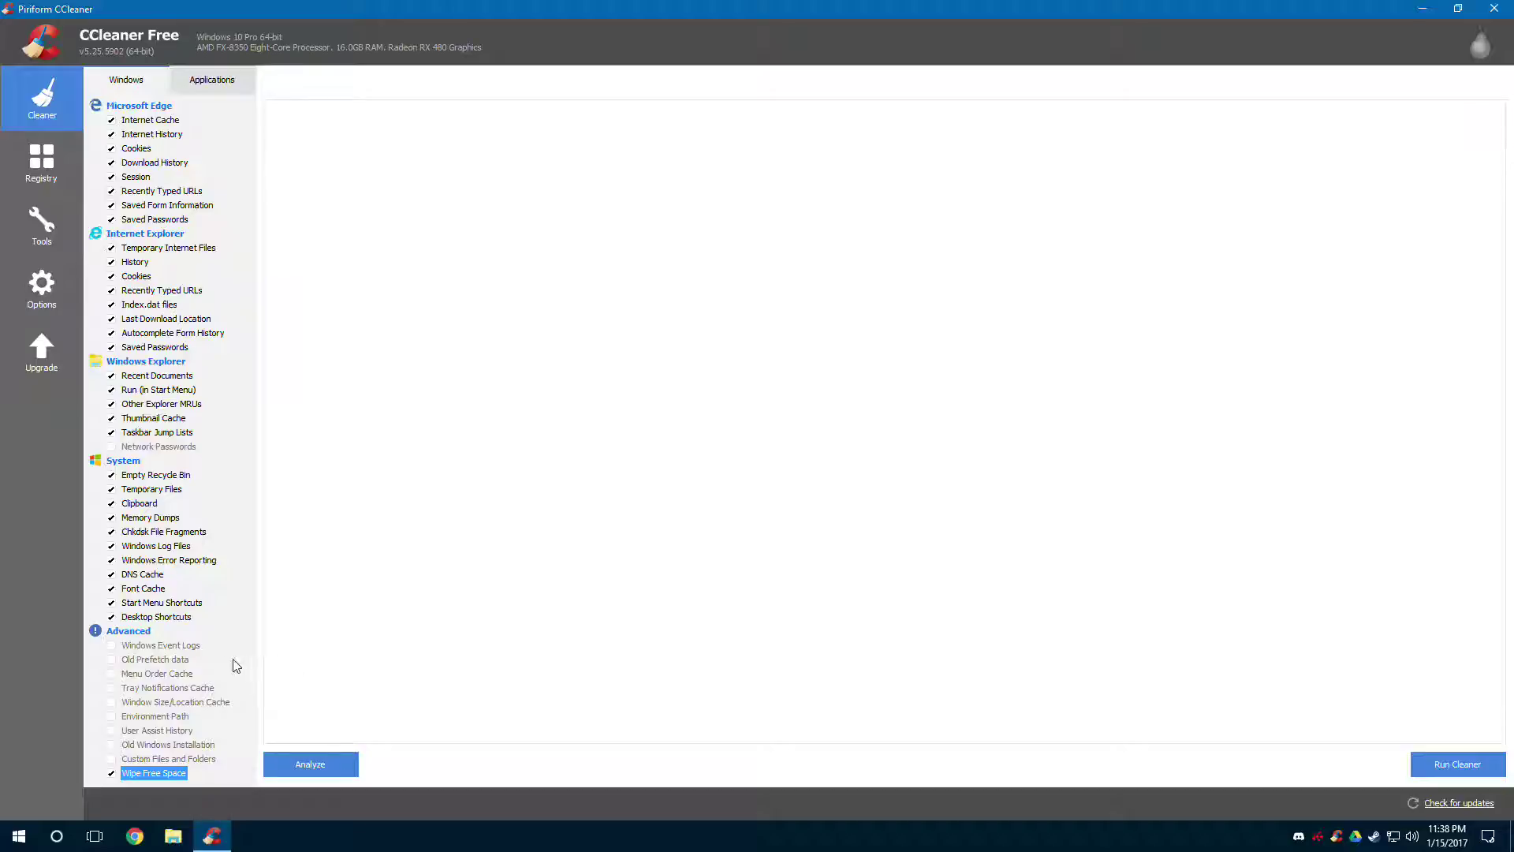
pyautogui.click(111, 646)
pyautogui.click(888, 474)
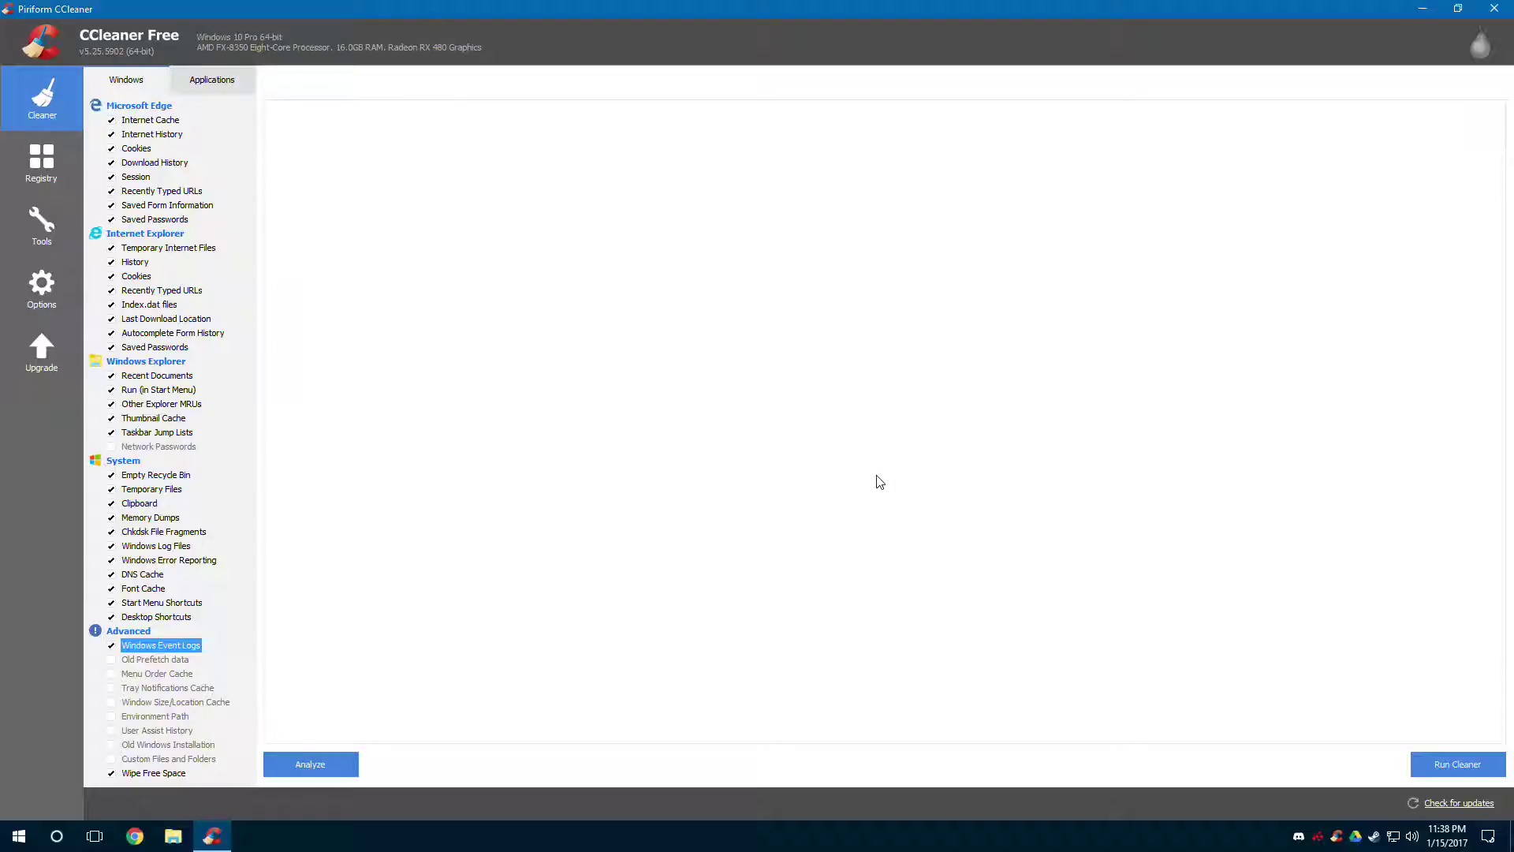
pyautogui.click(352, 763)
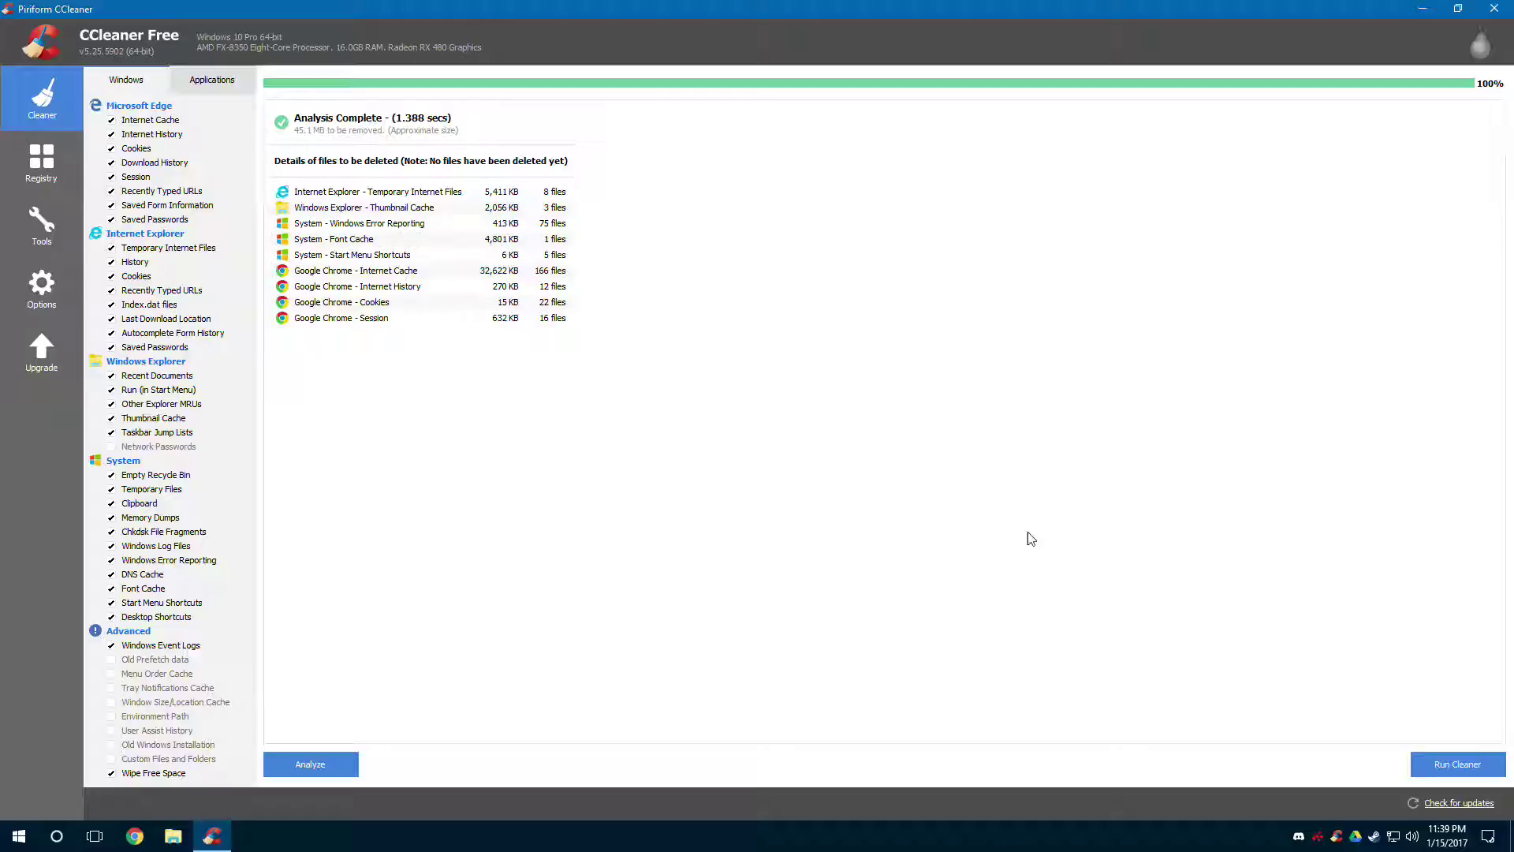
# - Run the cleaner on the analyzed junk, freeing 46.2 MB
pyautogui.click(1459, 766)
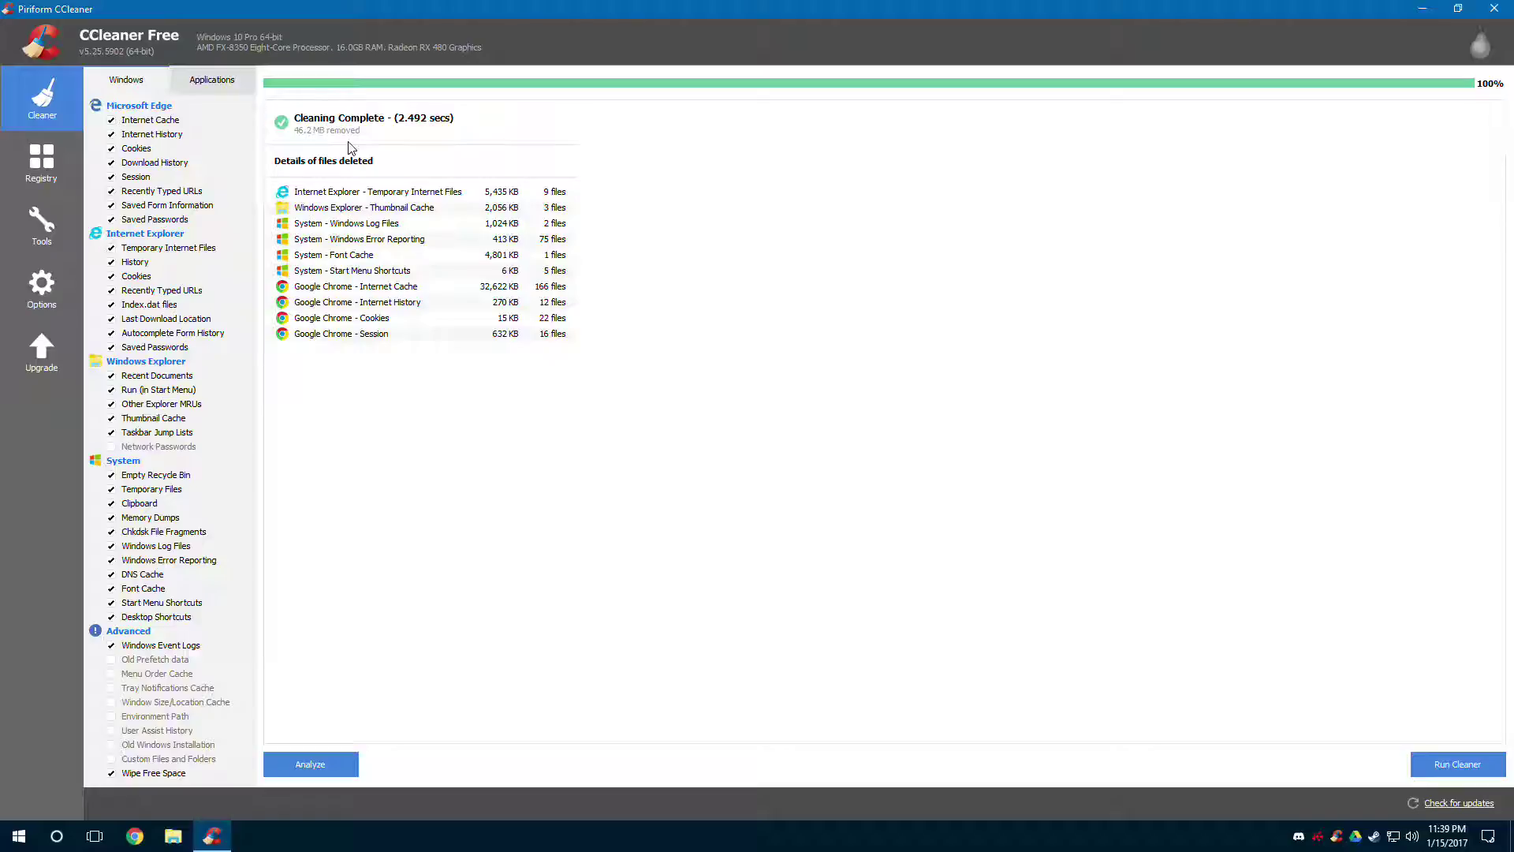
# - Scan the registry for issues and review the 65 results found
pyautogui.click(47, 177)
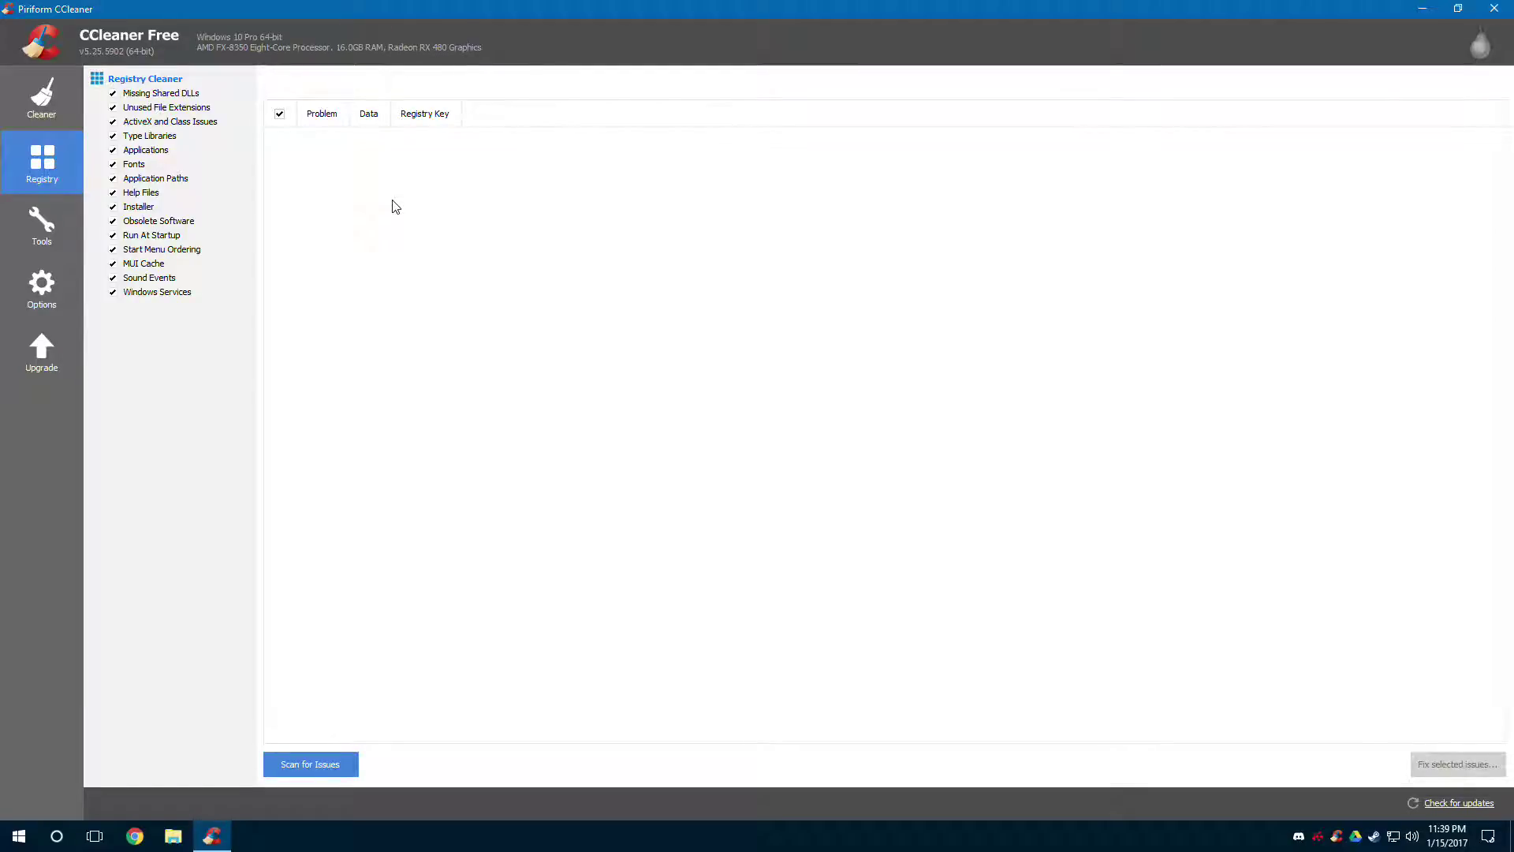
pyautogui.click(314, 766)
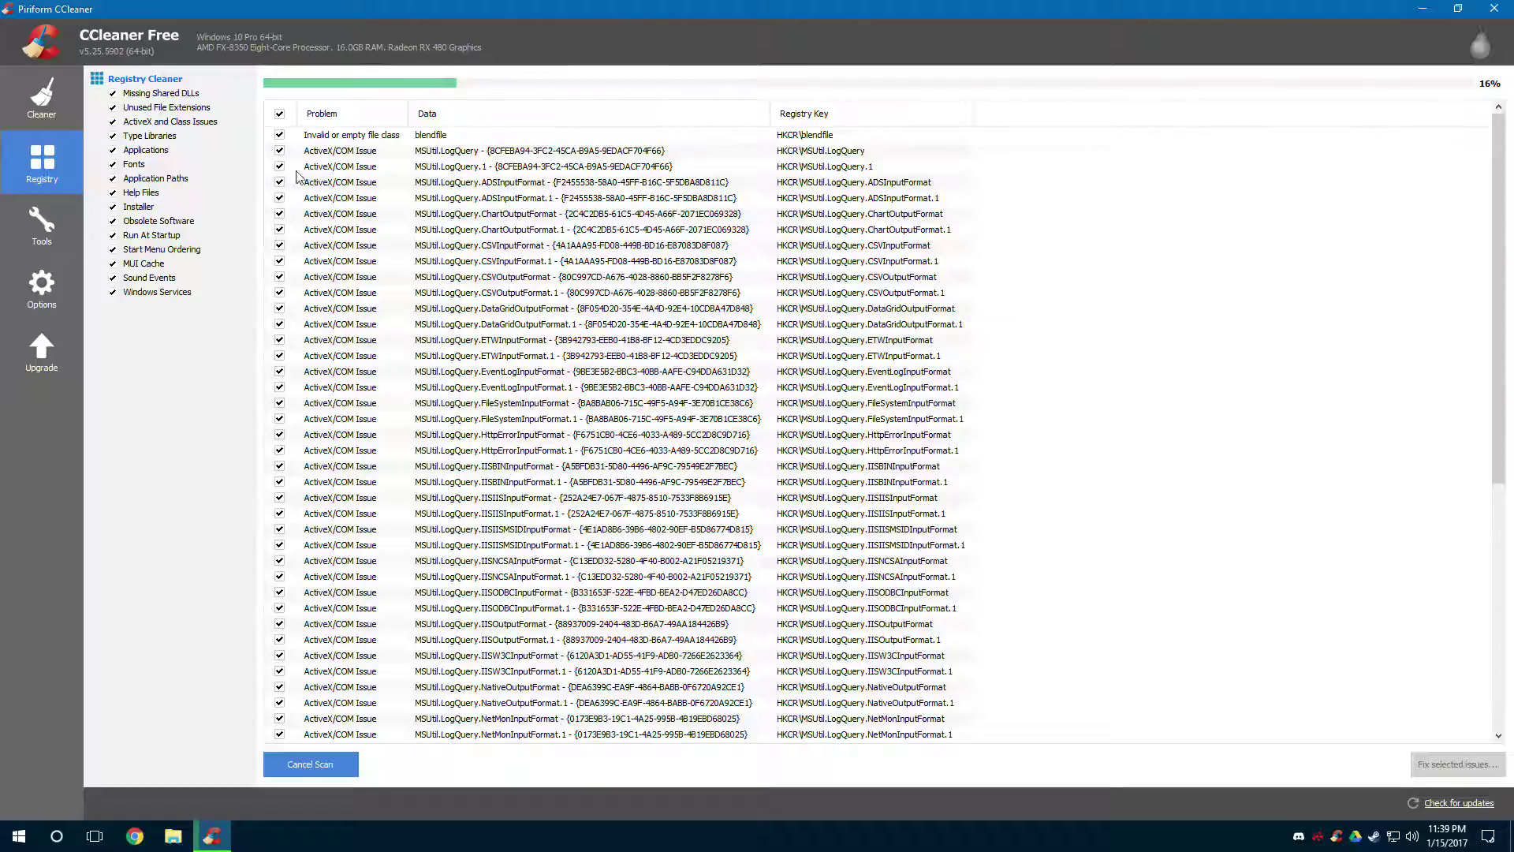
pyautogui.click(332, 153)
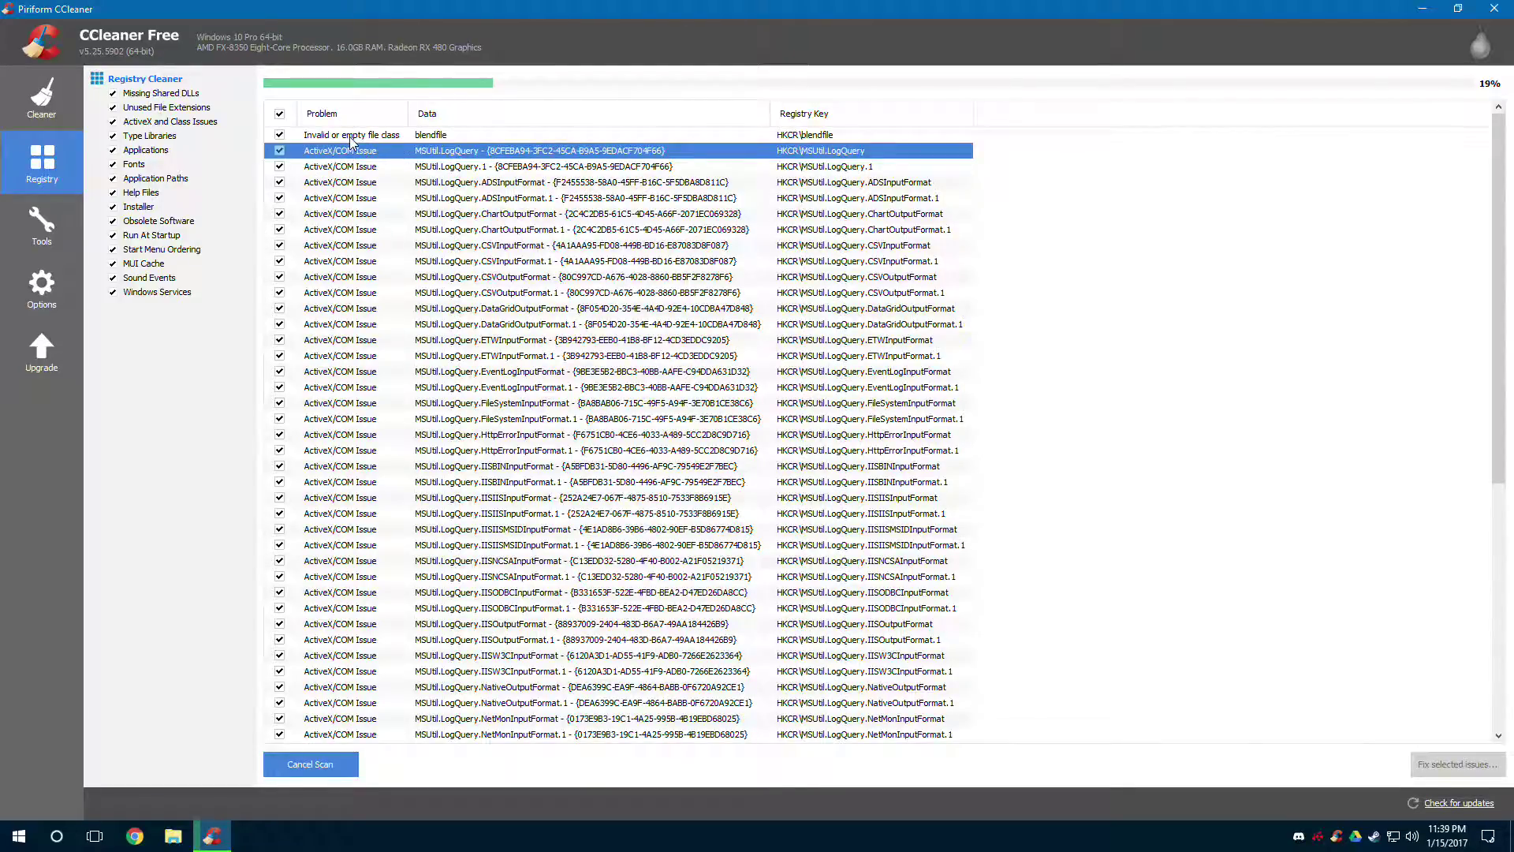
pyautogui.click(349, 135)
pyautogui.scroll(-1, 386, 327)
pyautogui.scroll(-8, 386, 327)
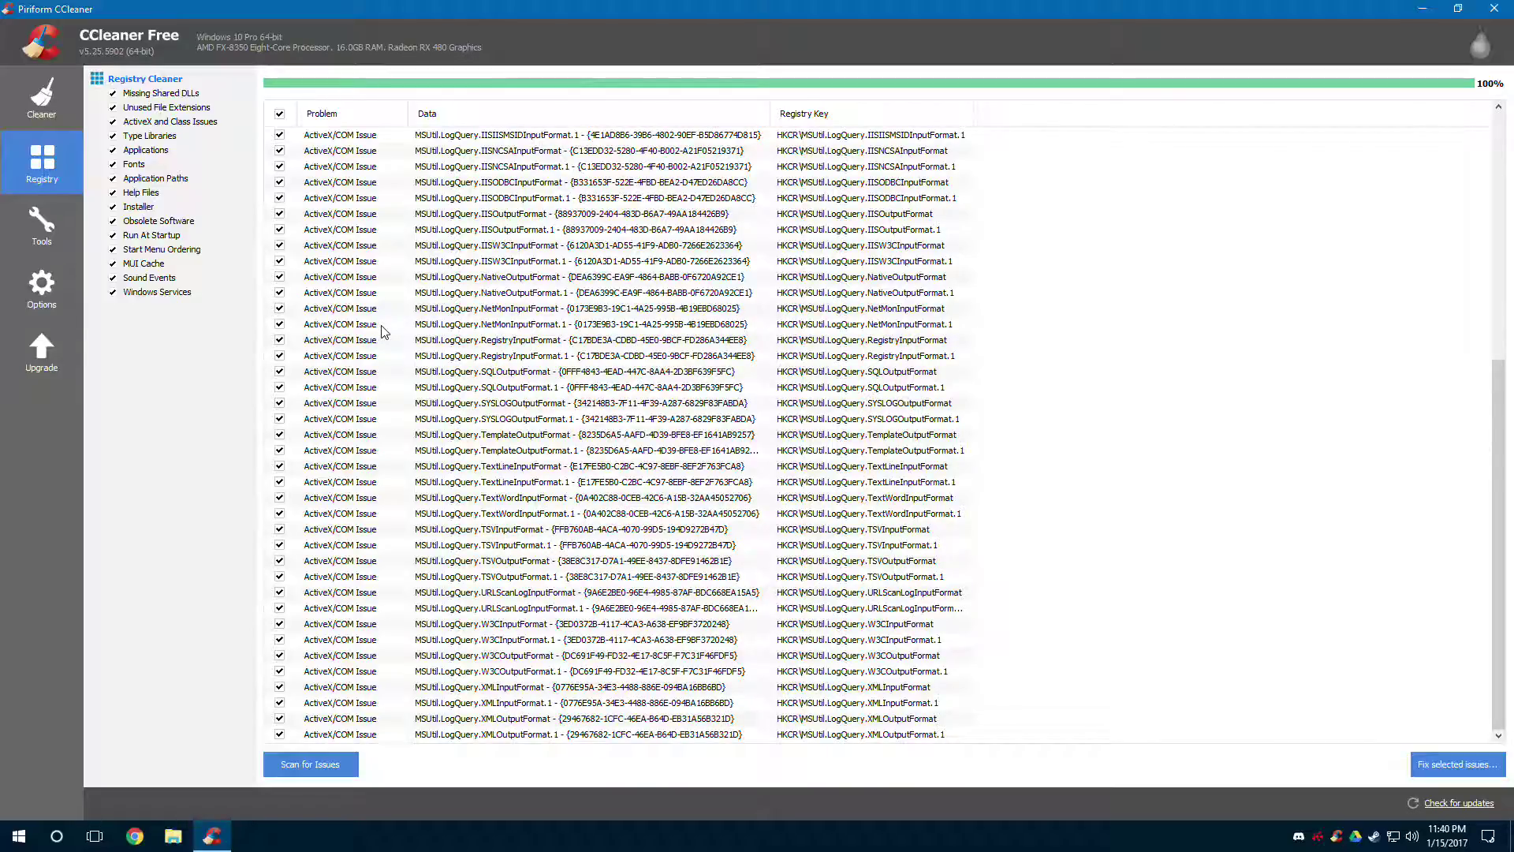
# - Fix all 65 selected registry issues without saving a backup
pyautogui.click(1460, 769)
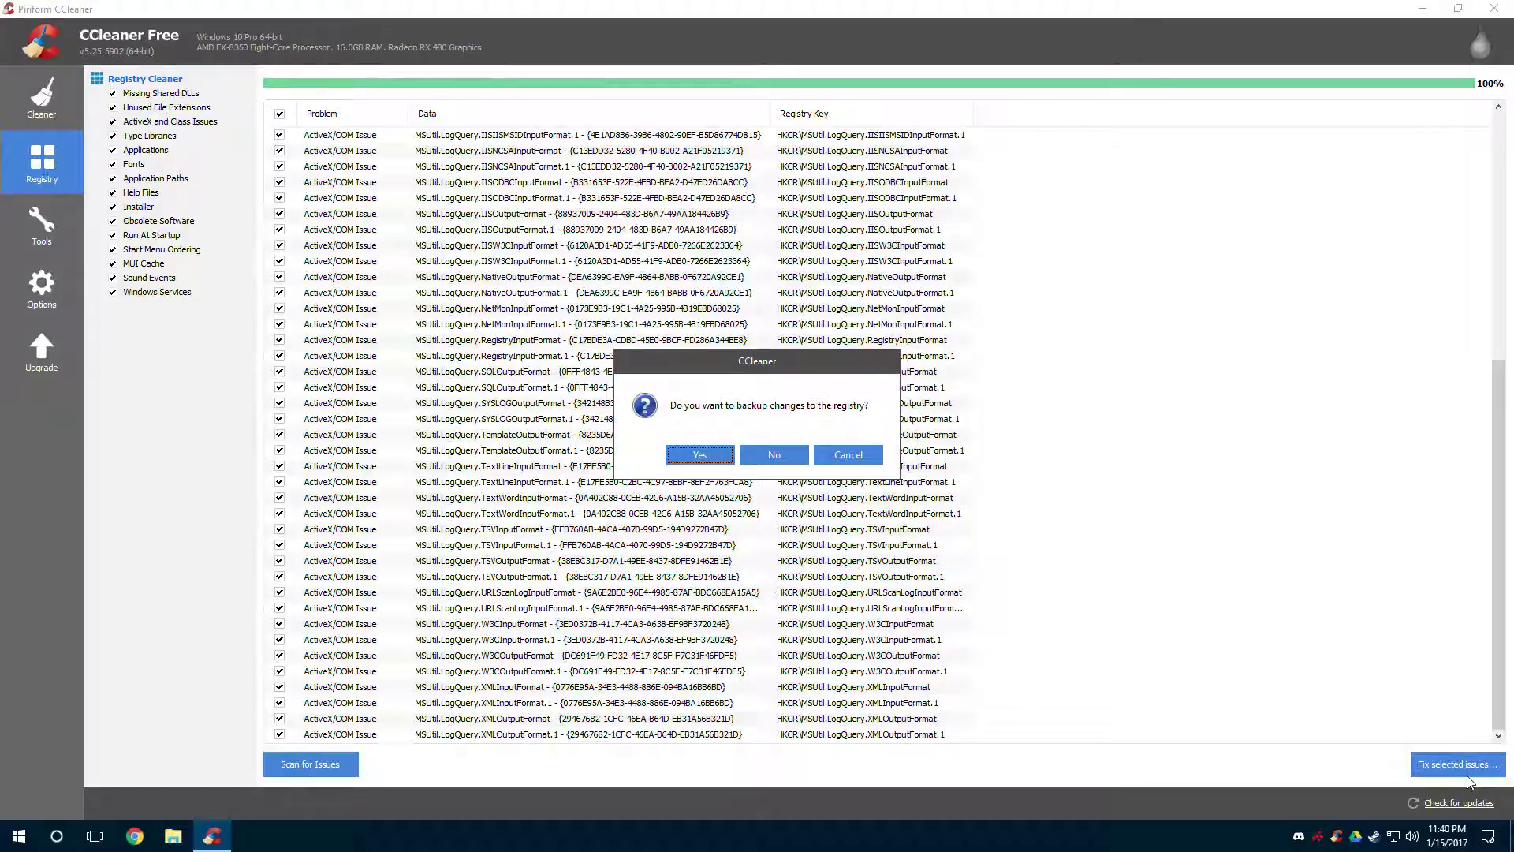
pyautogui.click(776, 455)
pyautogui.click(779, 490)
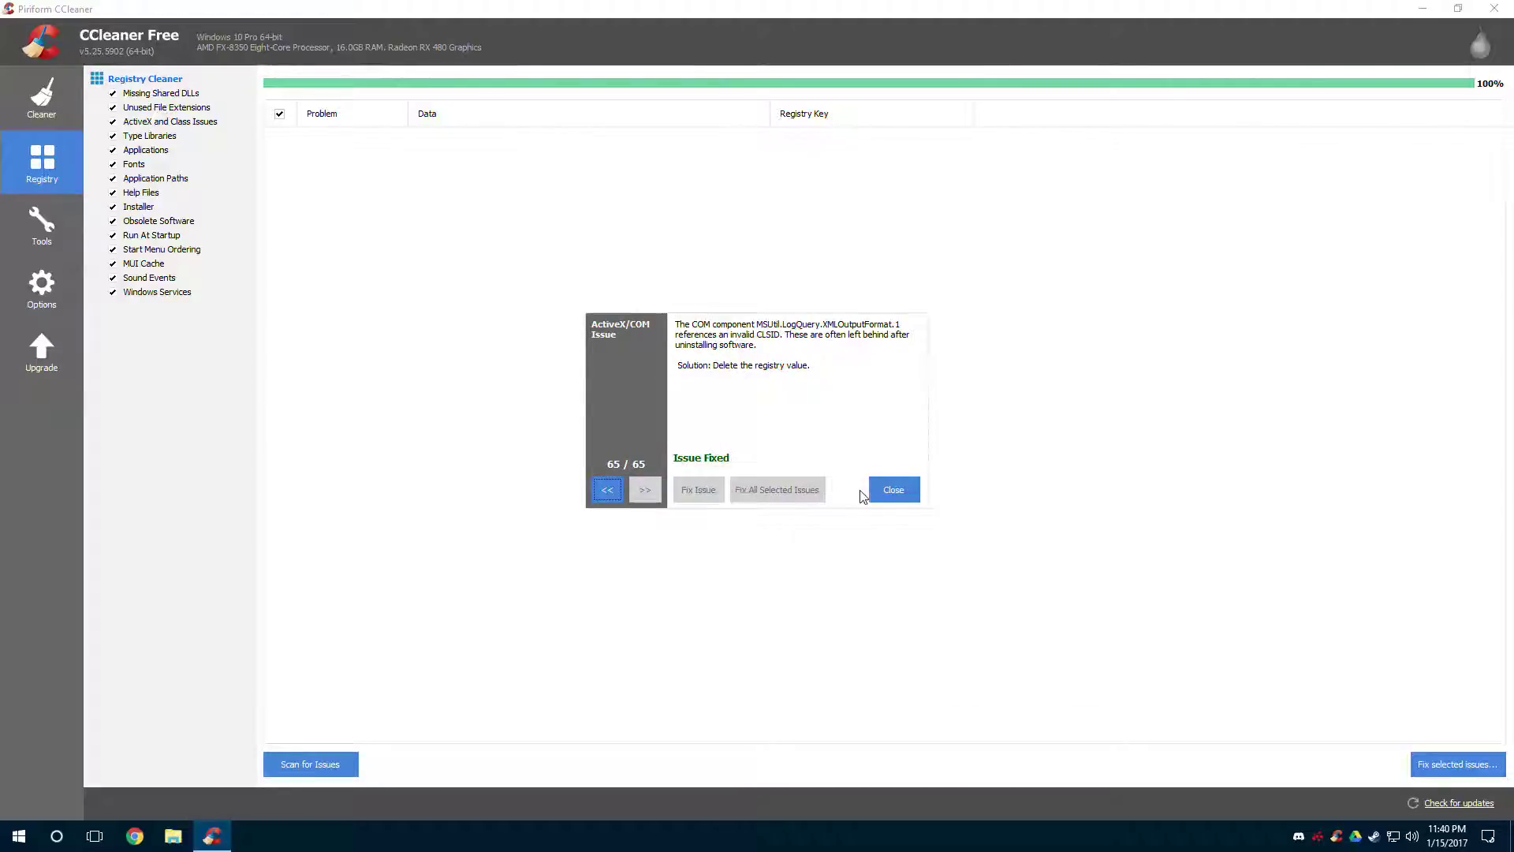
pyautogui.click(895, 492)
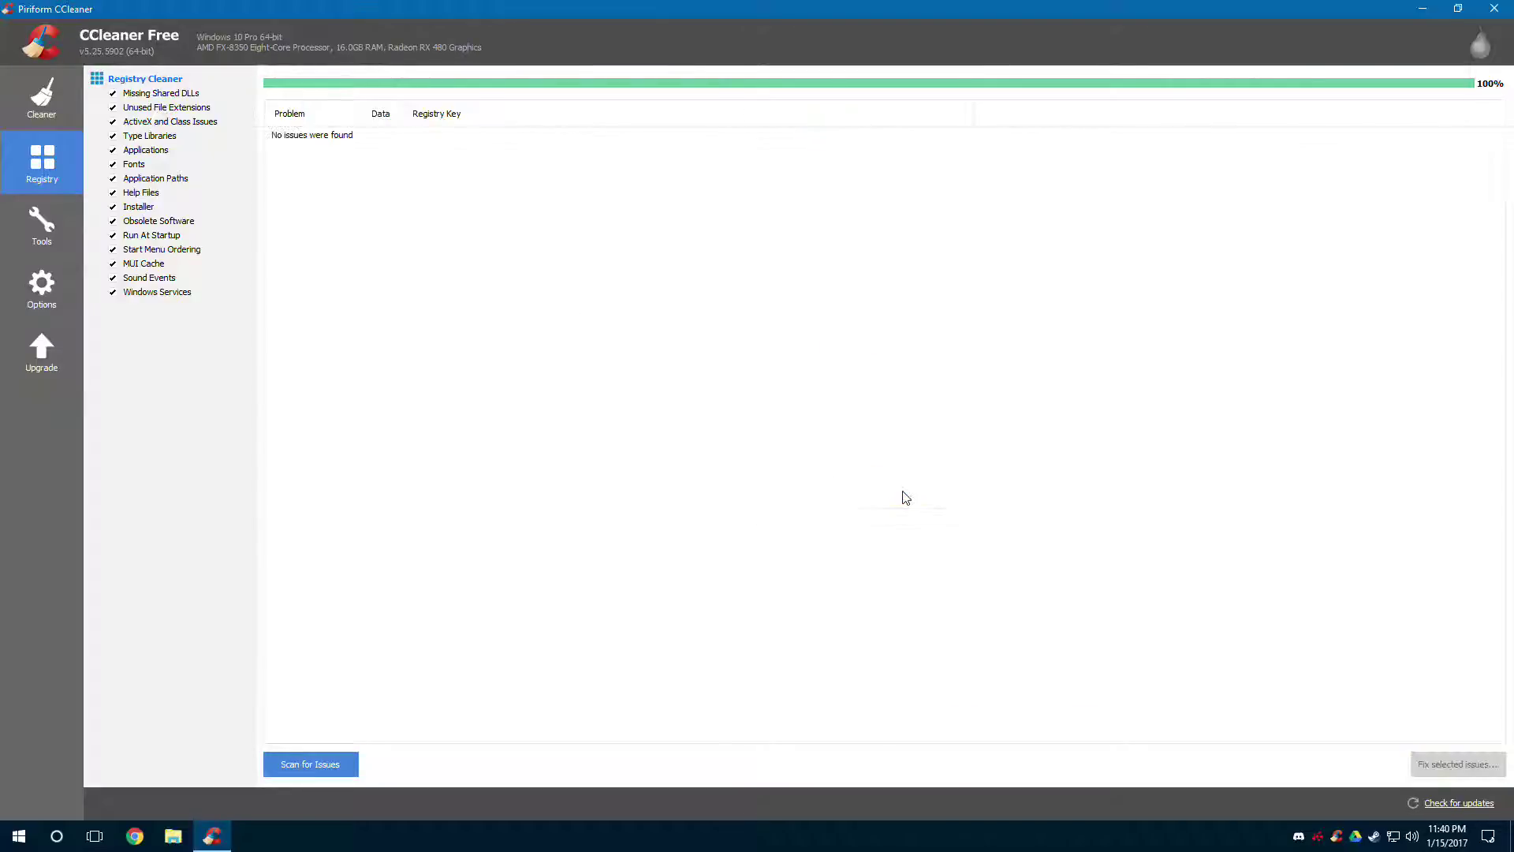
# - In Tools > Uninstall, scroll the program list and select The Elder Scrolls Online
pyautogui.click(44, 229)
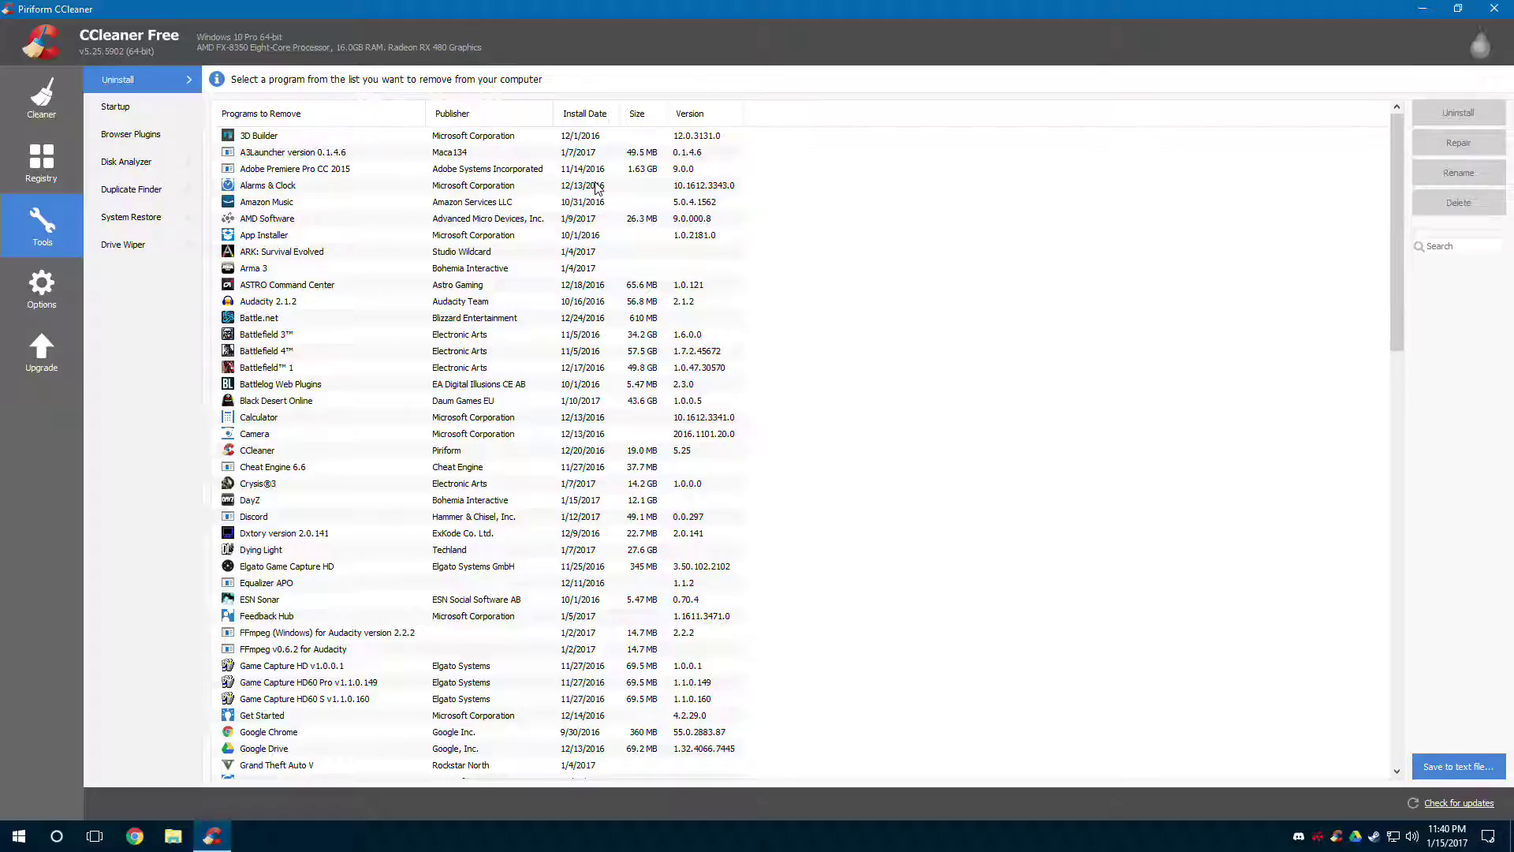
pyautogui.scroll(-7, 356, 318)
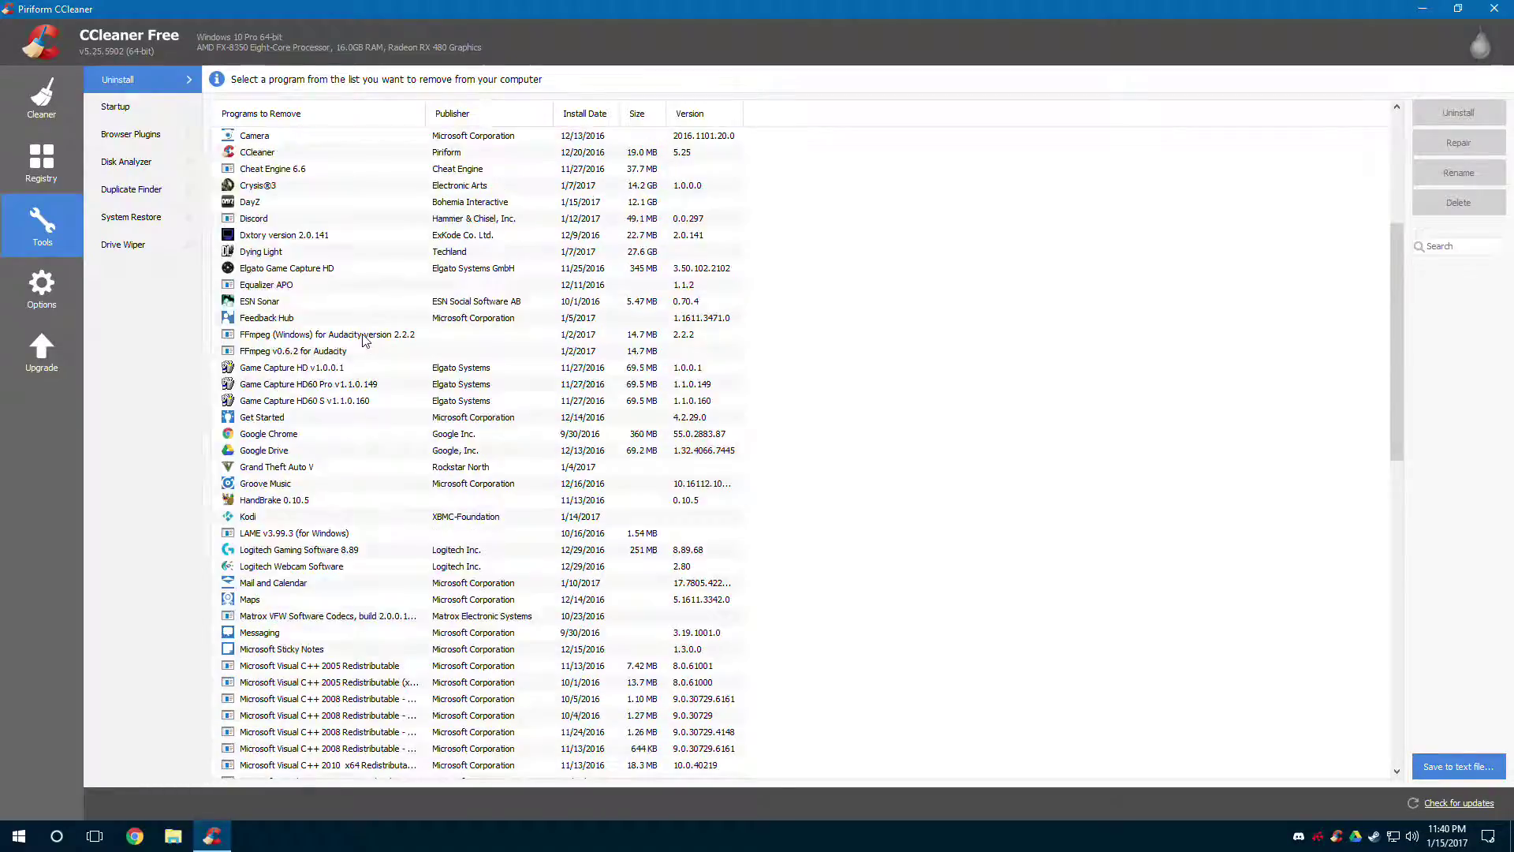
pyautogui.scroll(-2, 285, 384)
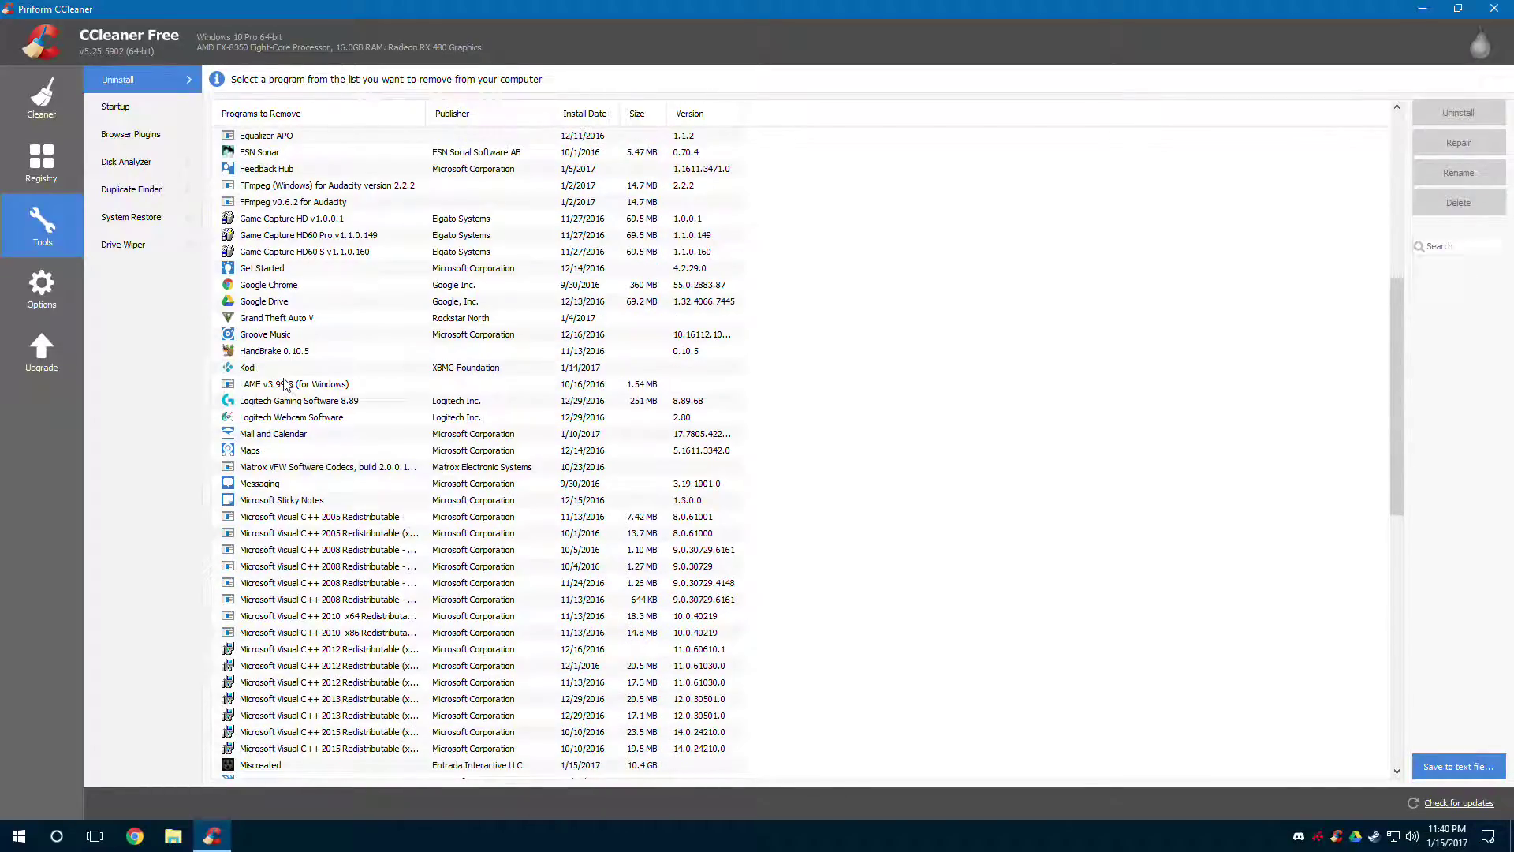
pyautogui.scroll(-2, 285, 384)
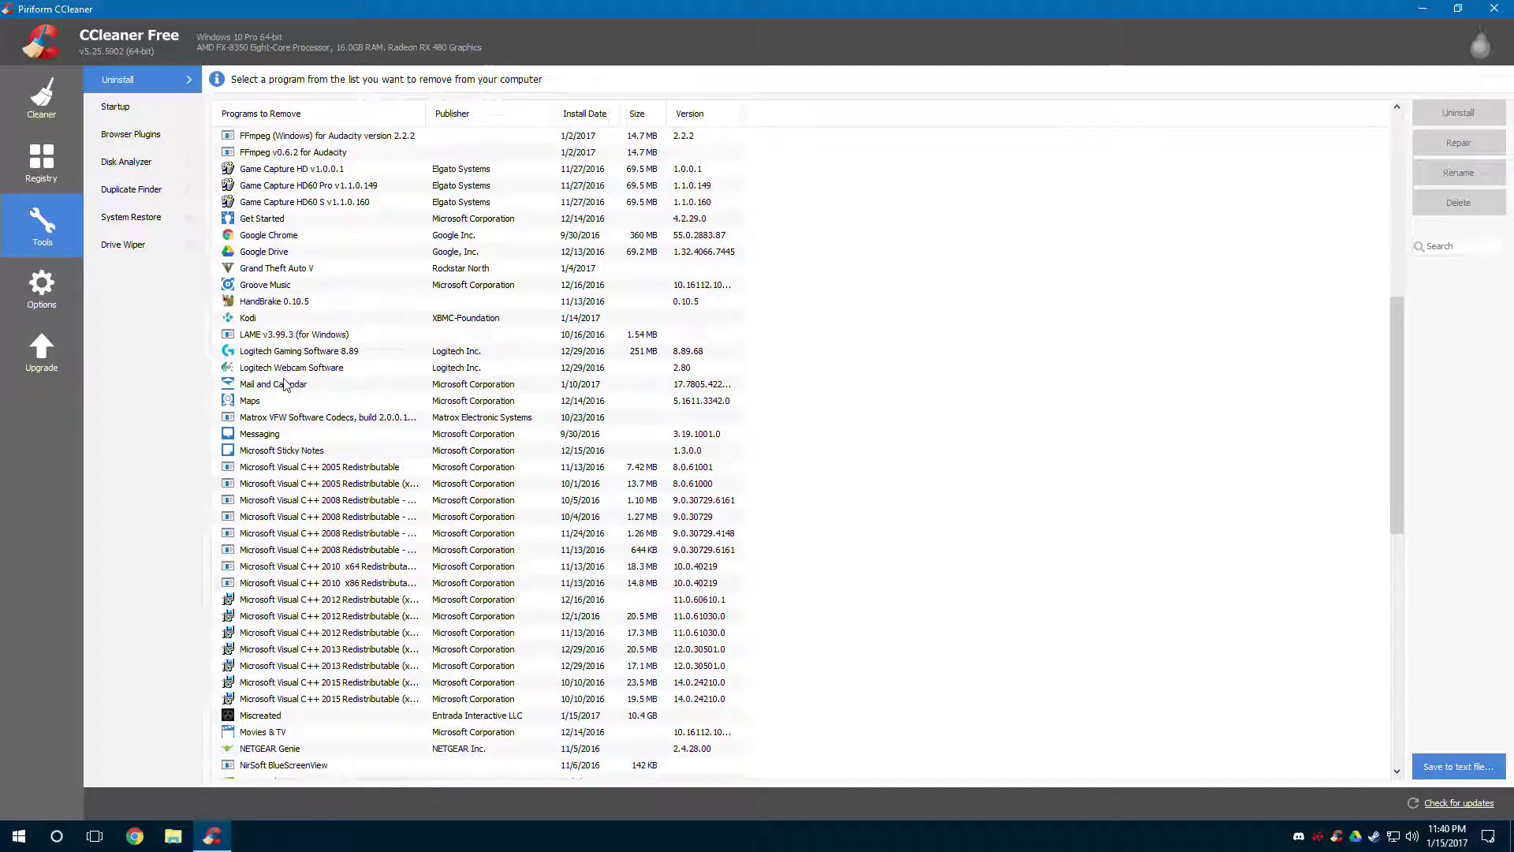
pyautogui.scroll(-2, 285, 384)
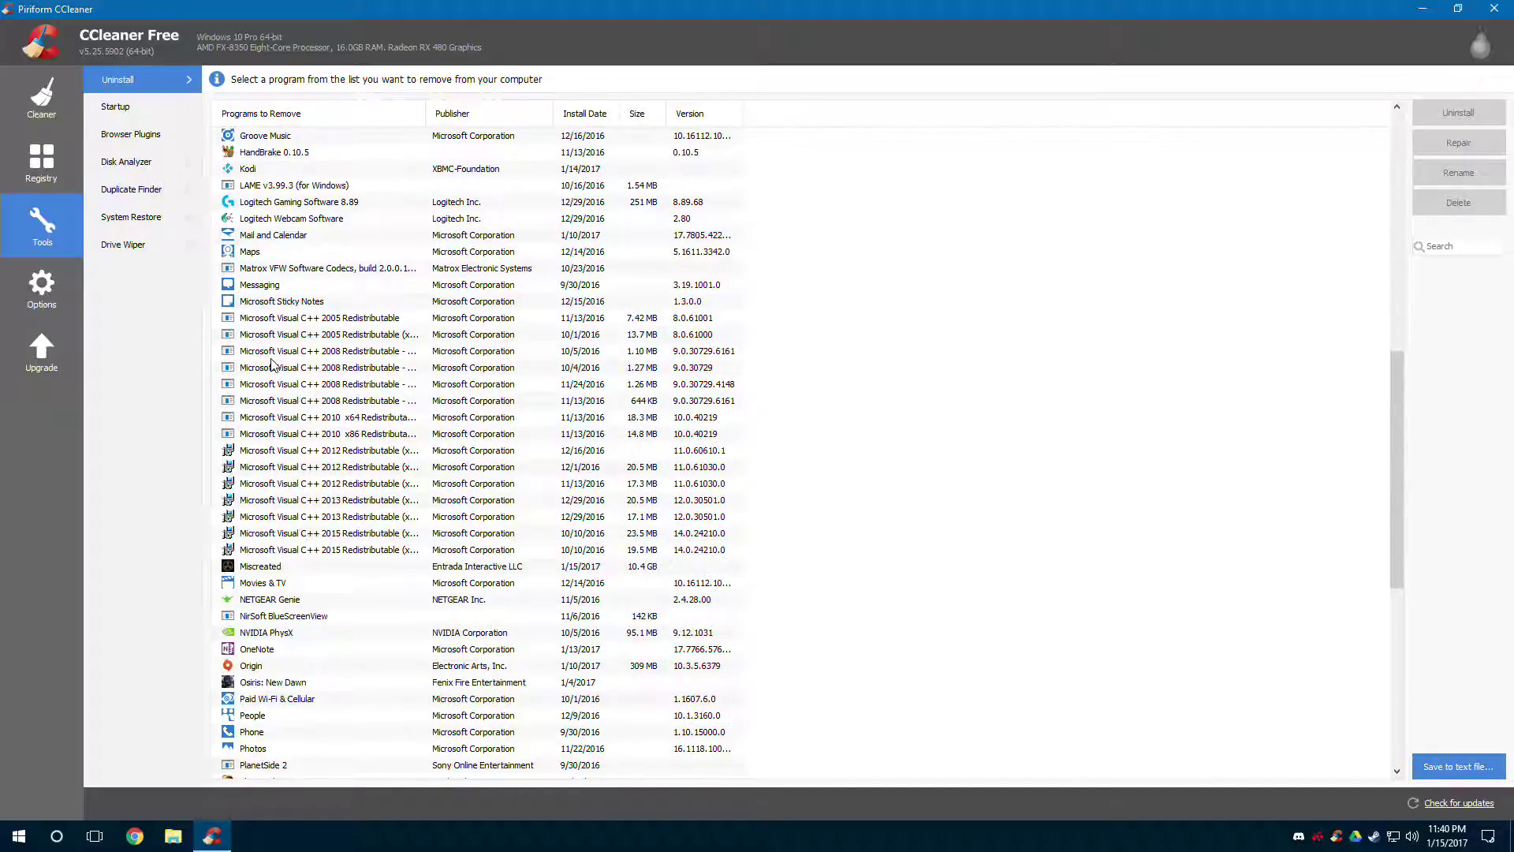
pyautogui.scroll(-2, 271, 365)
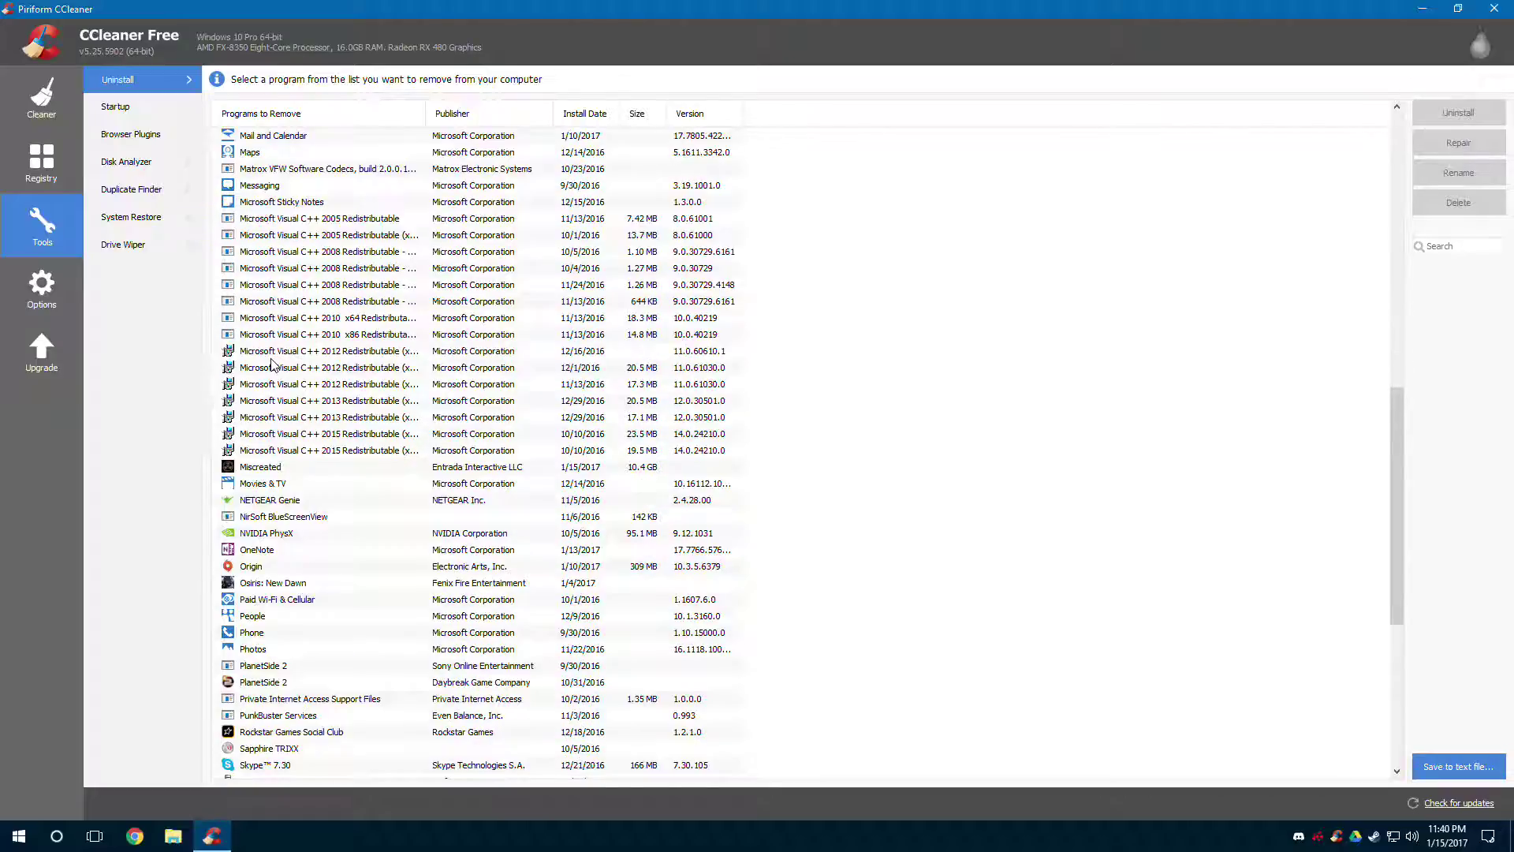
pyautogui.scroll(-4, 265, 361)
pyautogui.scroll(-4, 260, 359)
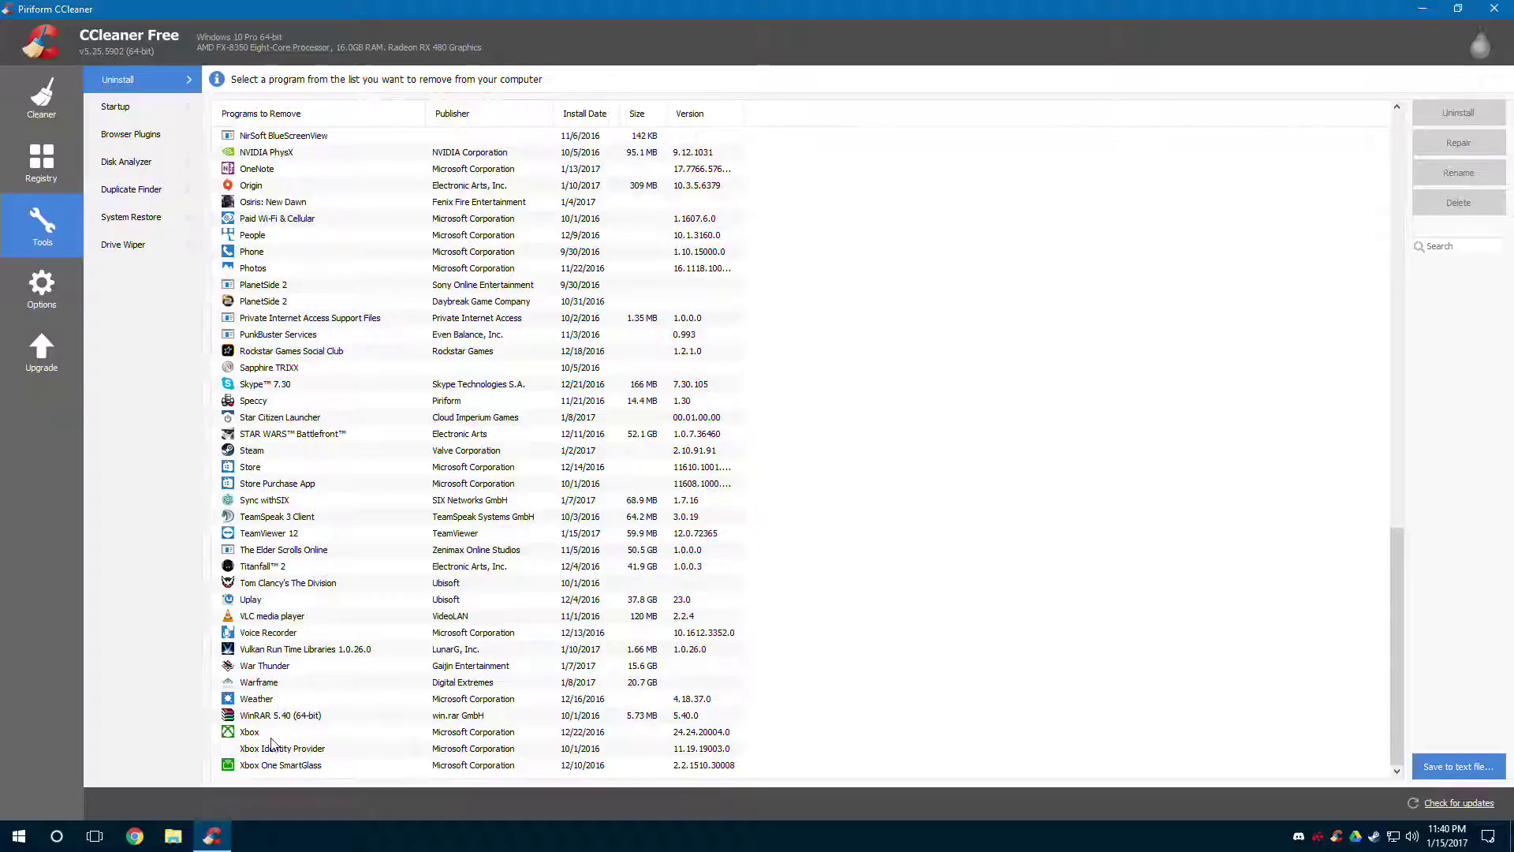
pyautogui.click(265, 553)
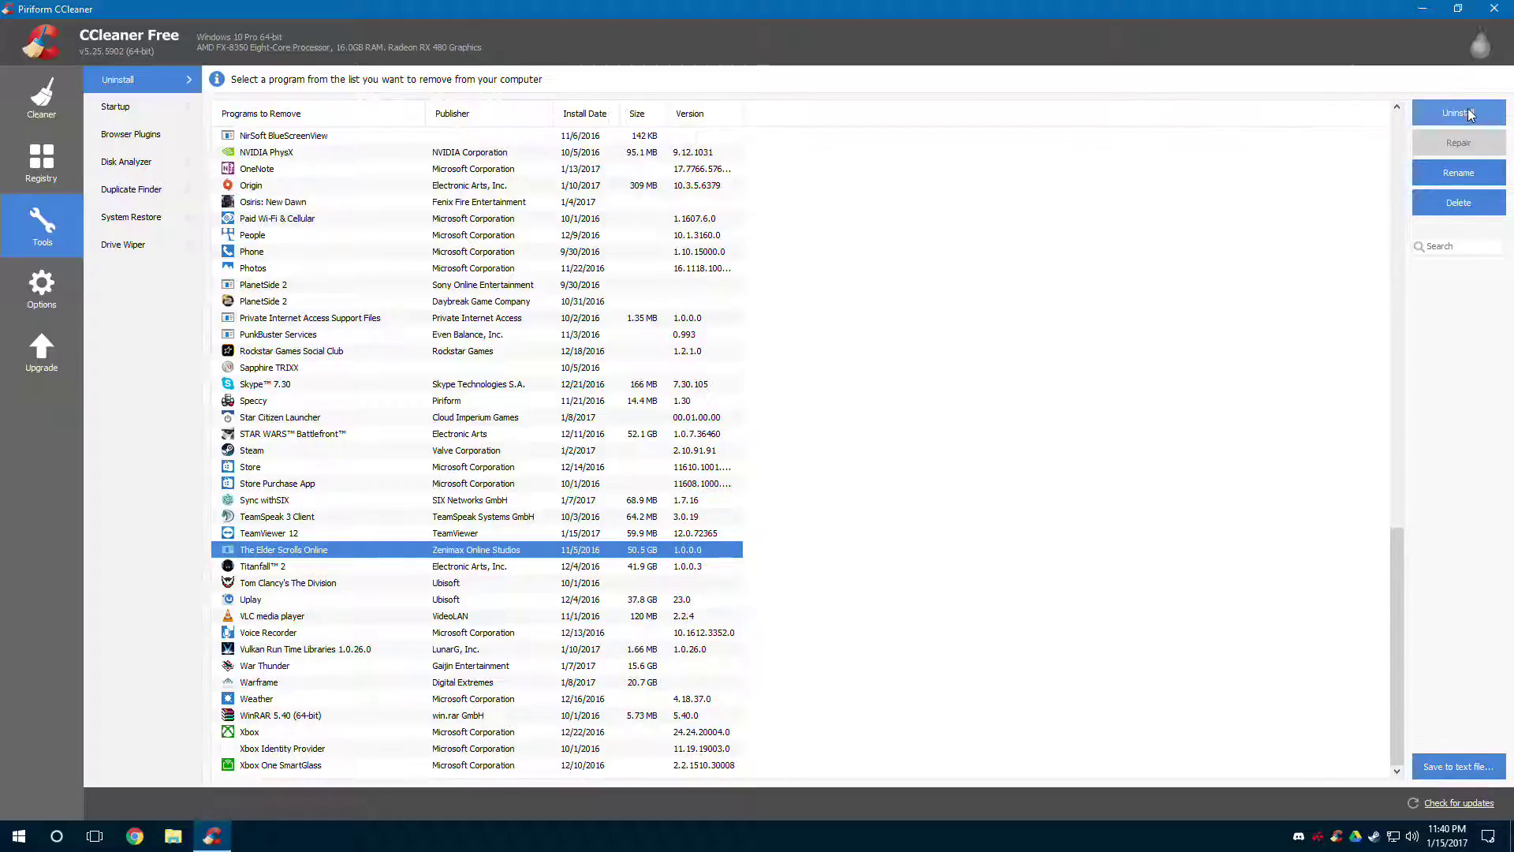
# - Uninstall The Elder Scrolls Online through its wizard, then select Vulkan Run Time Libraries
pyautogui.click(1475, 115)
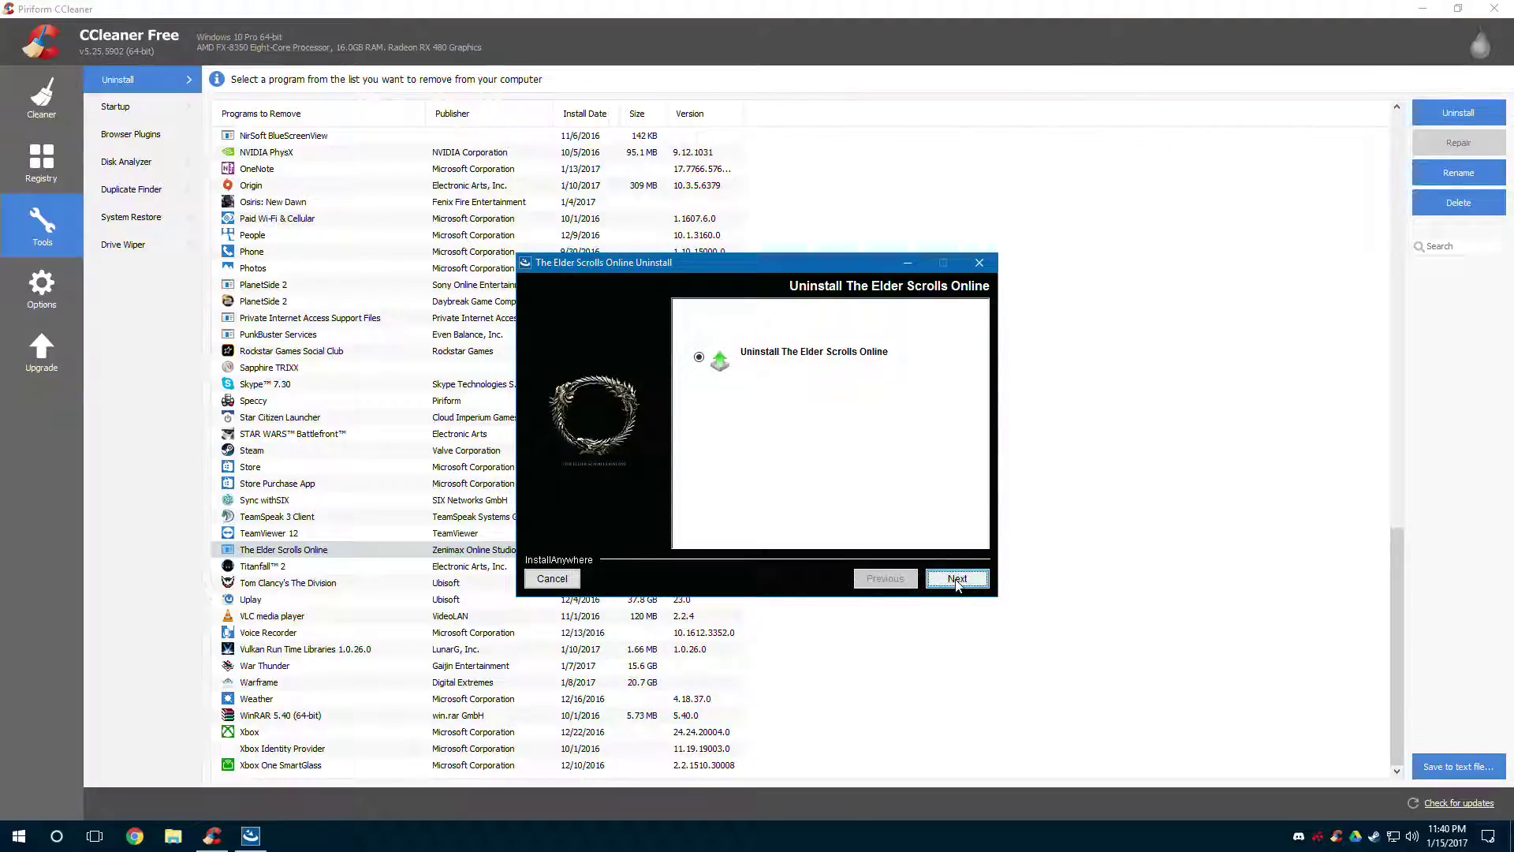
pyautogui.click(957, 580)
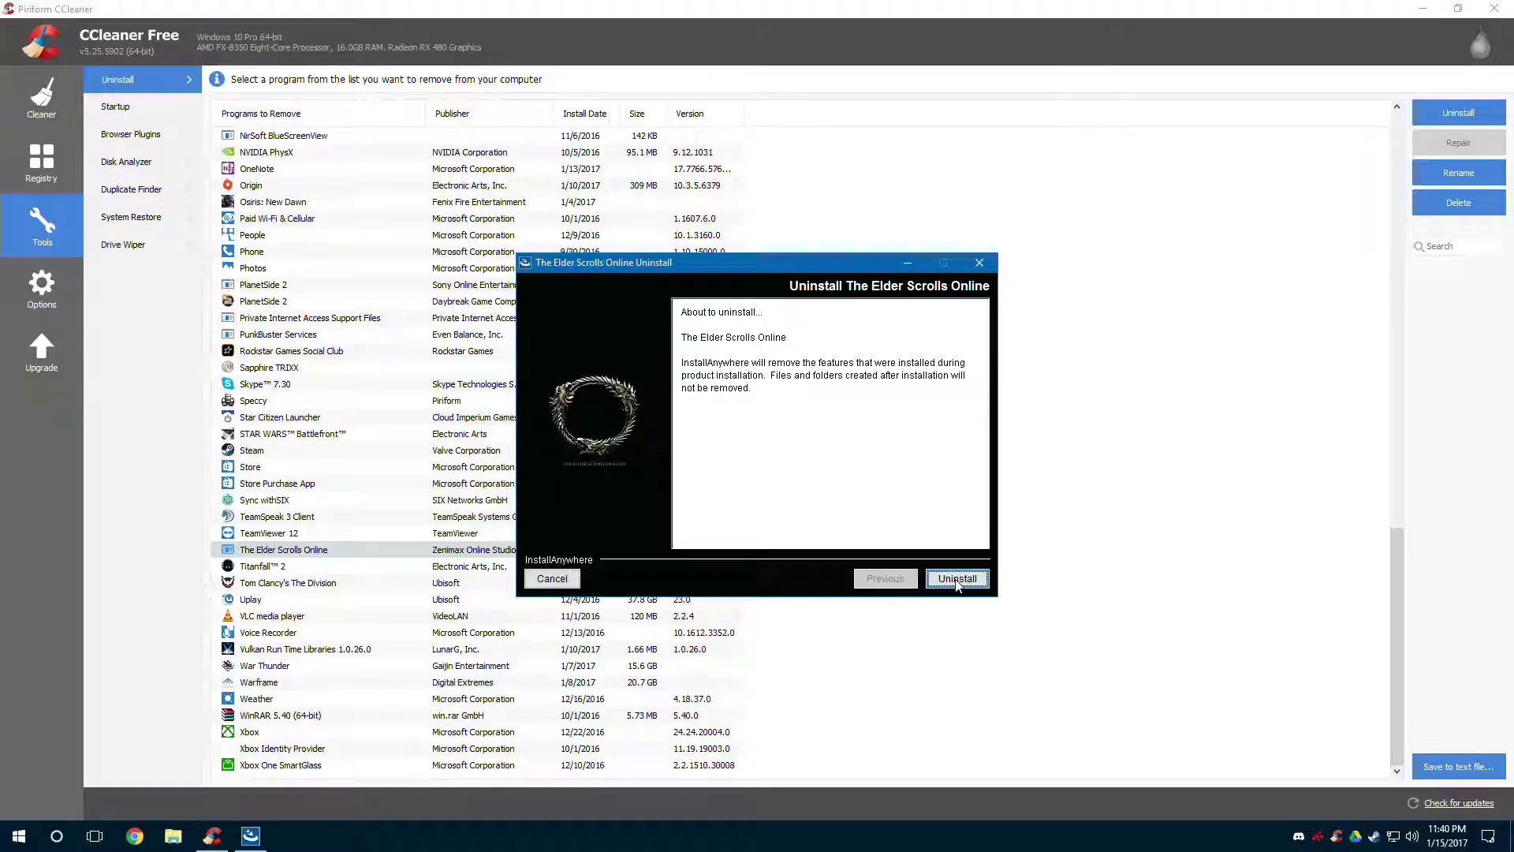
pyautogui.click(957, 579)
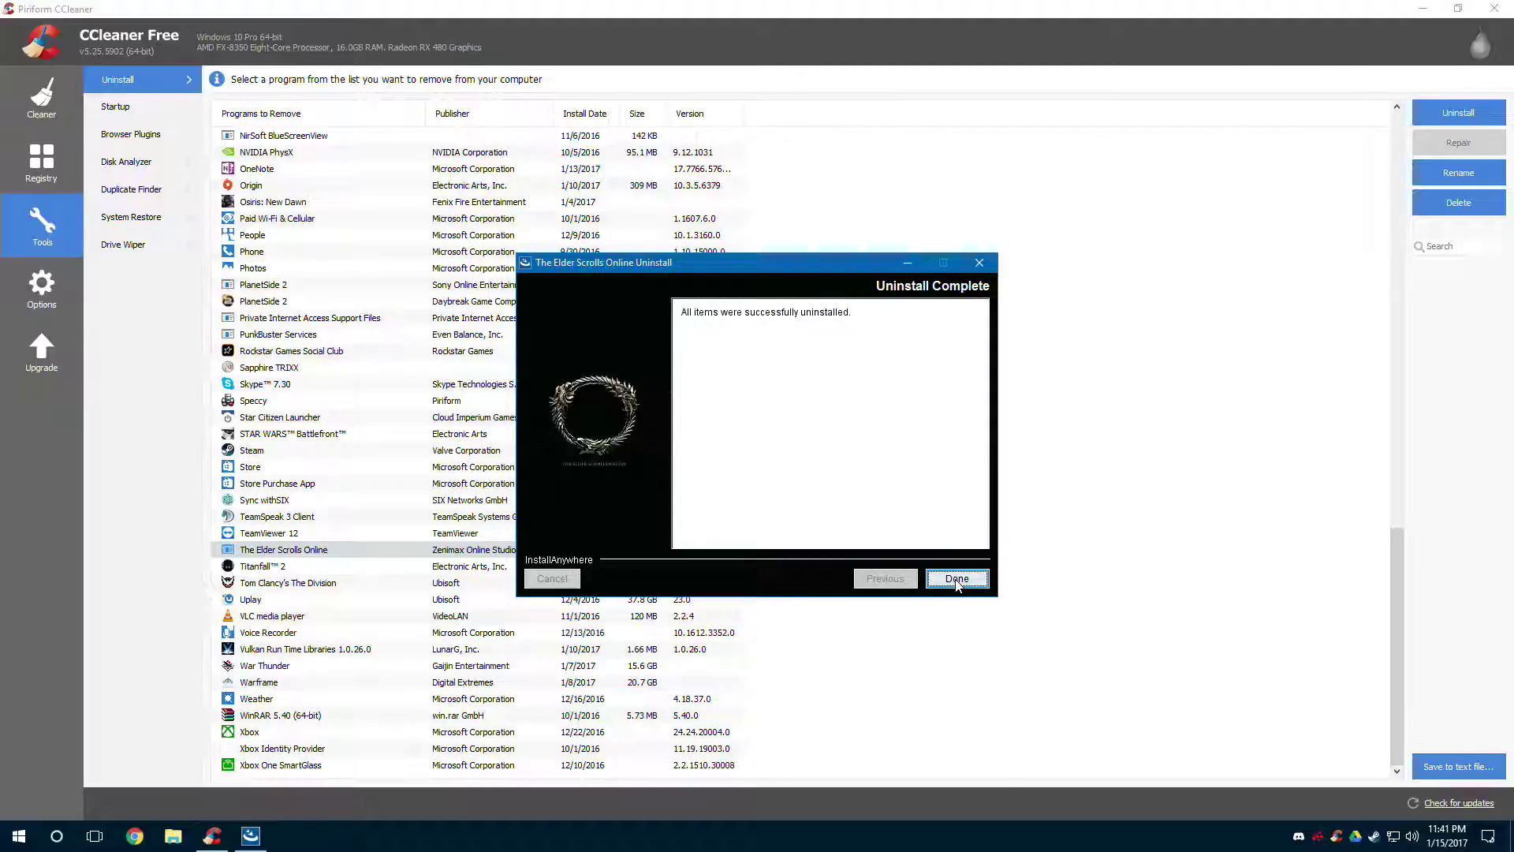
pyautogui.click(958, 584)
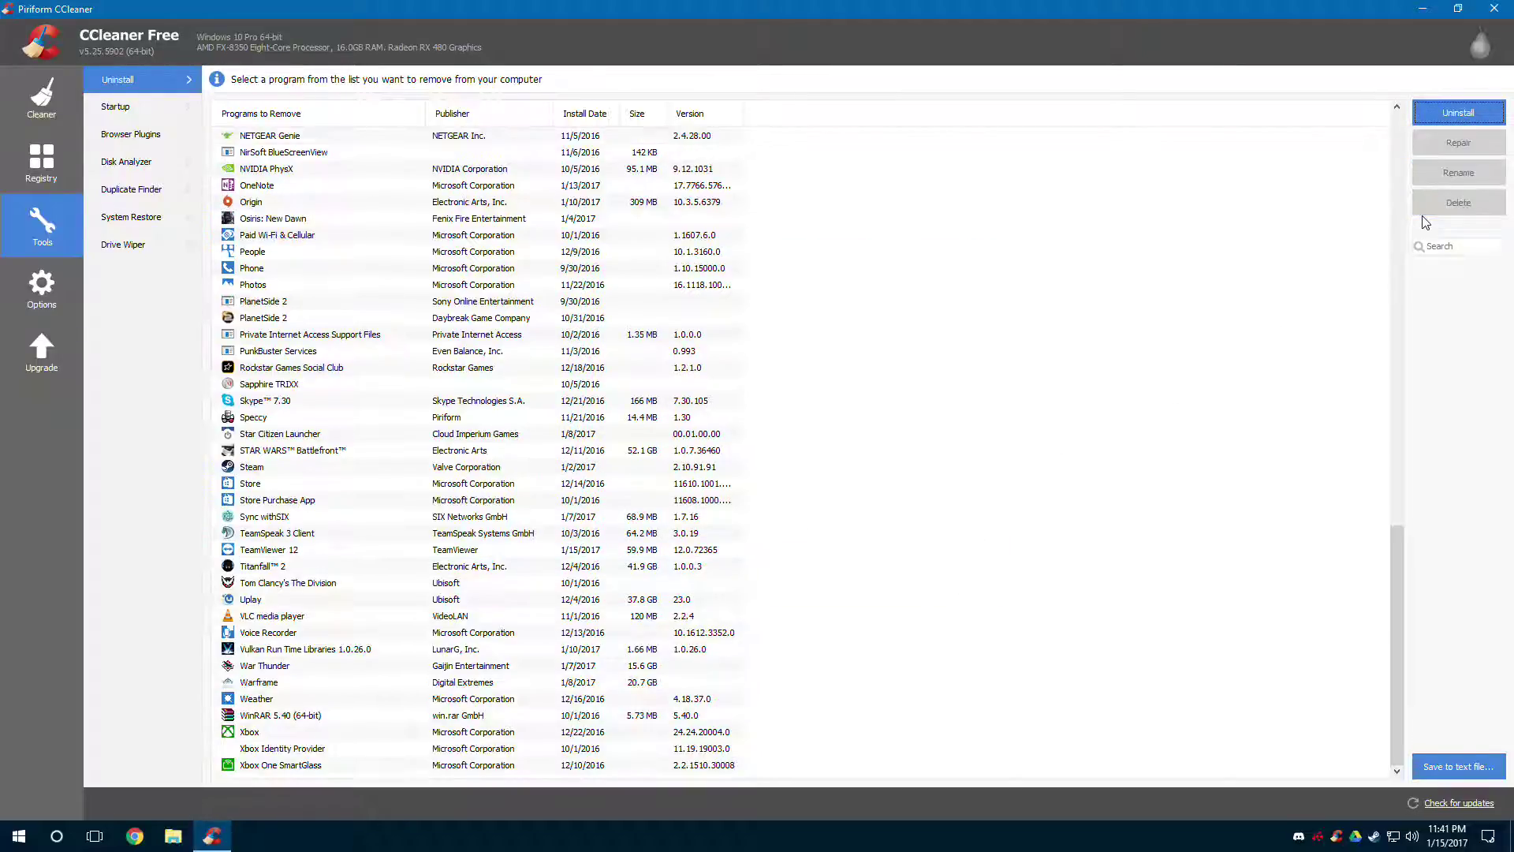
pyautogui.click(264, 649)
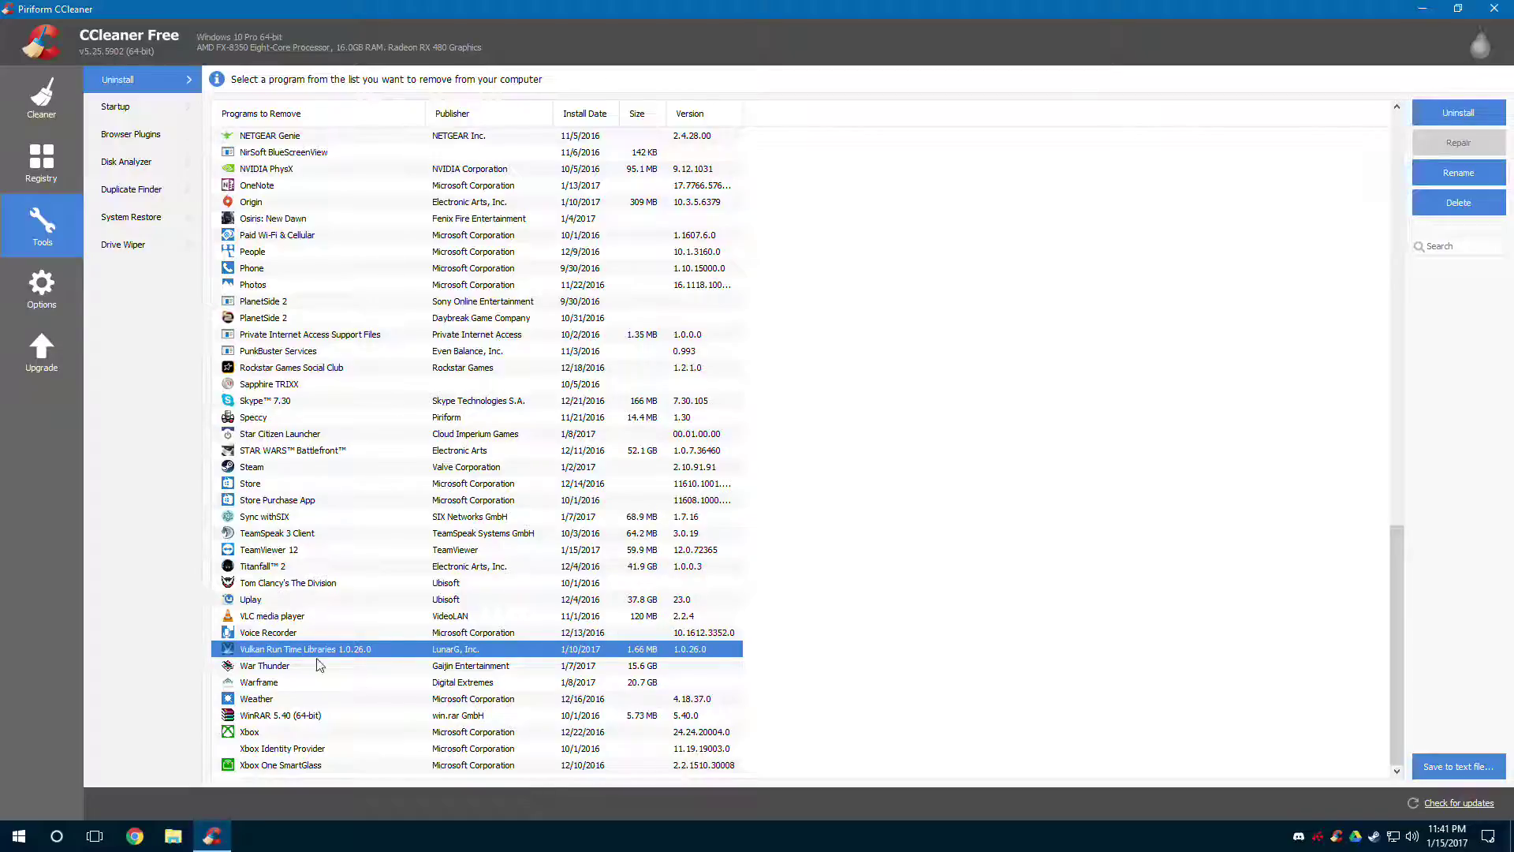
# - Open the Startup list and compare it with Task Manager's Startup tab before closing Task Manager
pyautogui.click(180, 117)
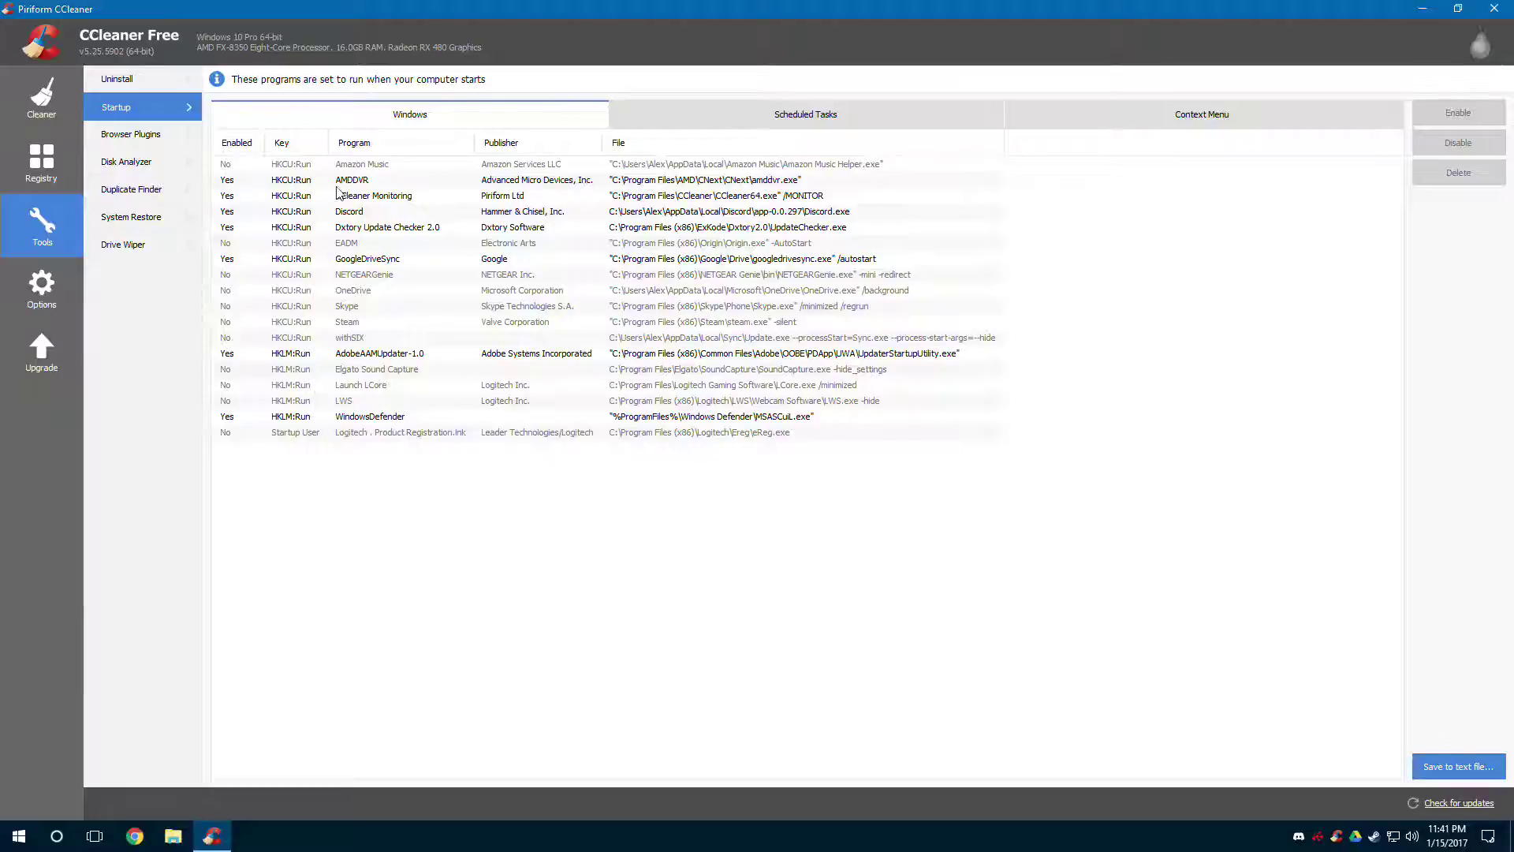
pyautogui.rightClick(832, 836)
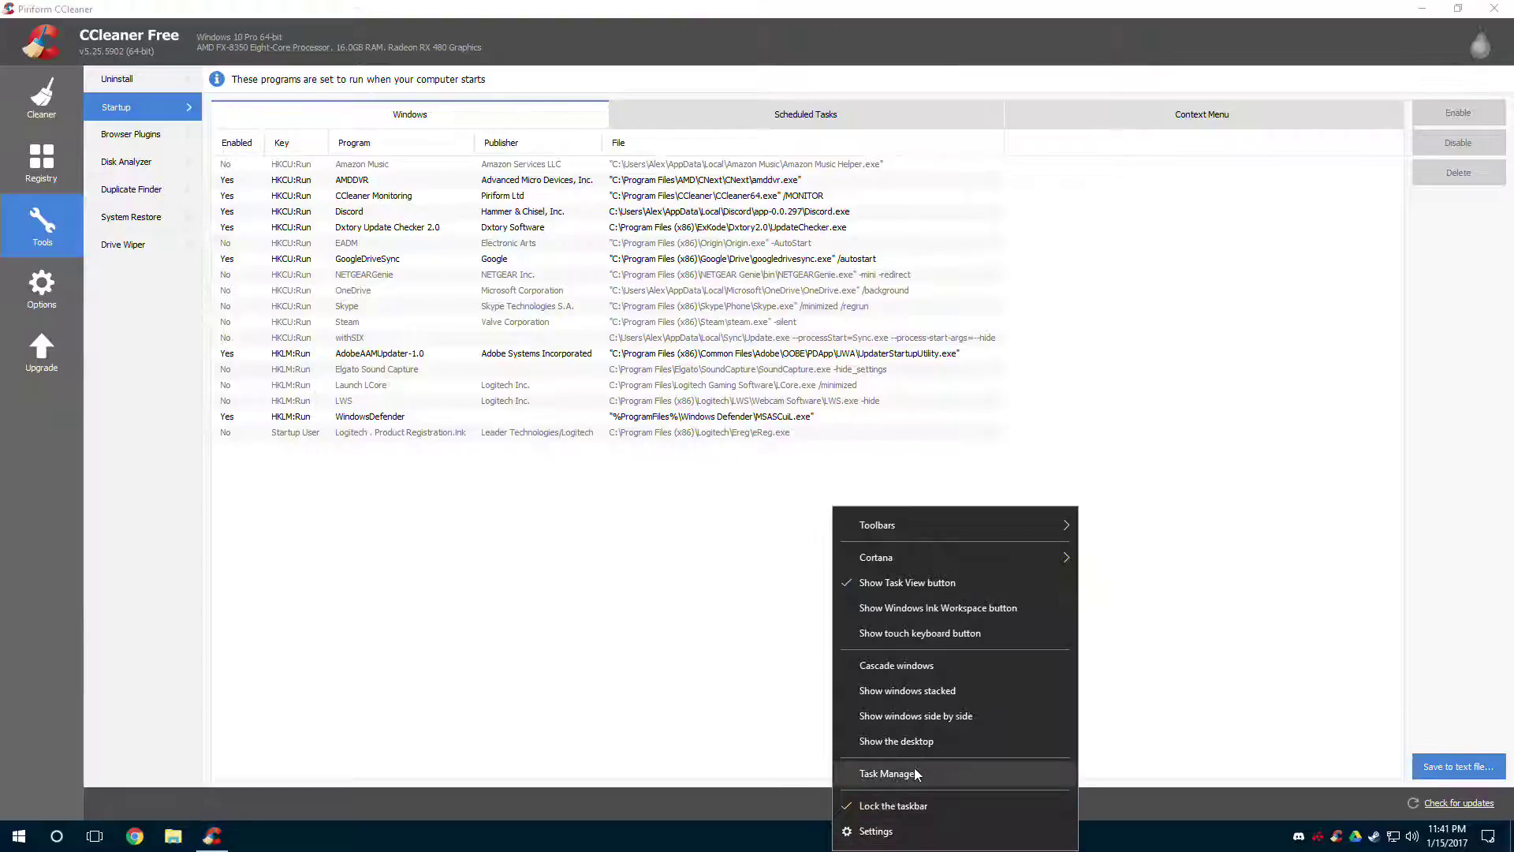
pyautogui.click(912, 774)
pyautogui.click(964, 248)
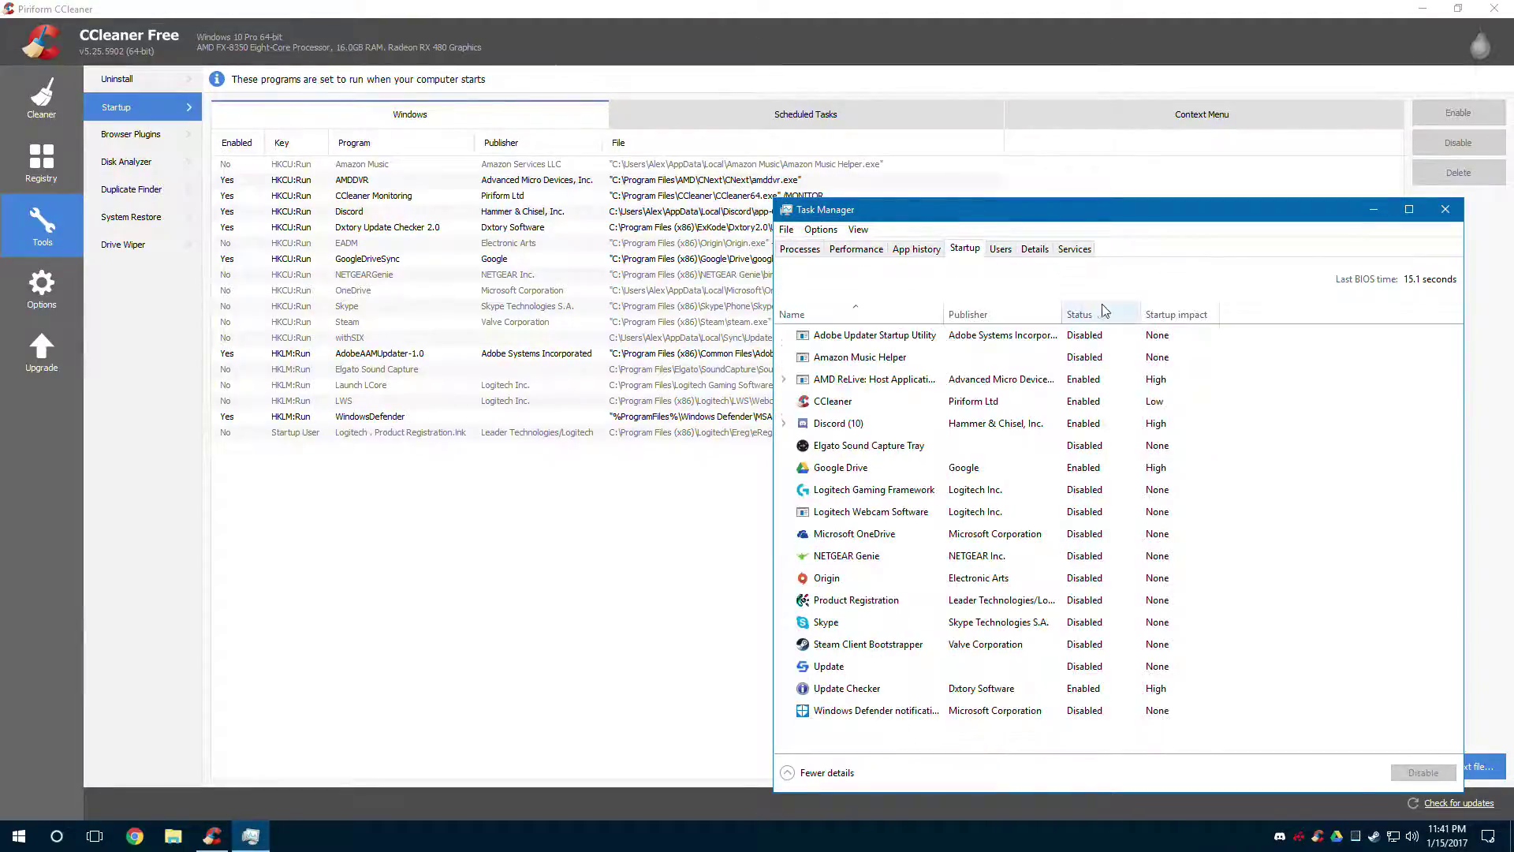
pyautogui.click(1445, 209)
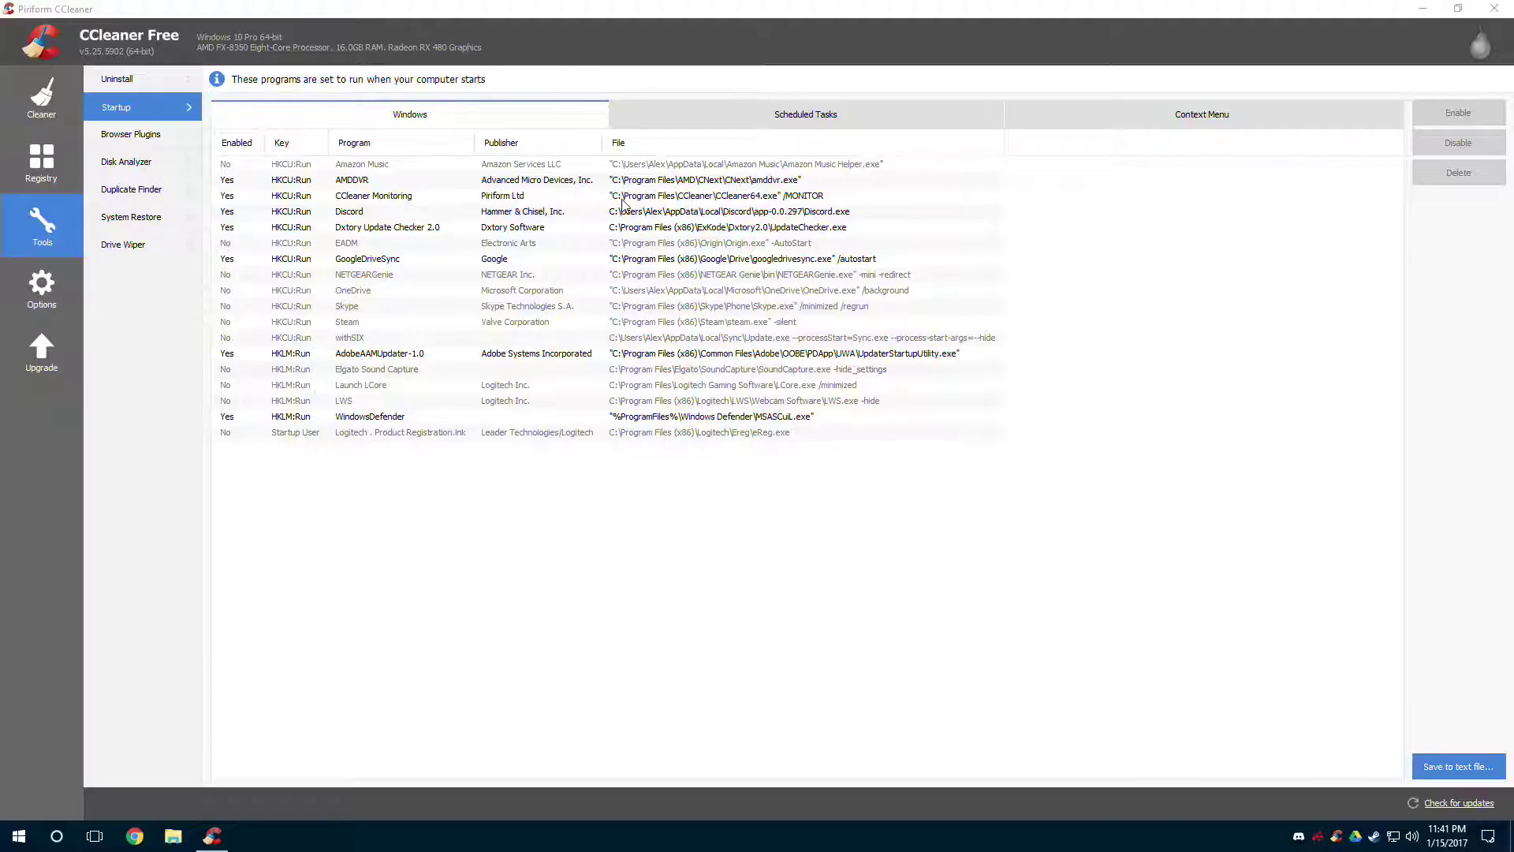
# - Disable the AdobeAAMUpdater-1.0 and WindowsDefender startup entries so both show No
pyautogui.click(512, 201)
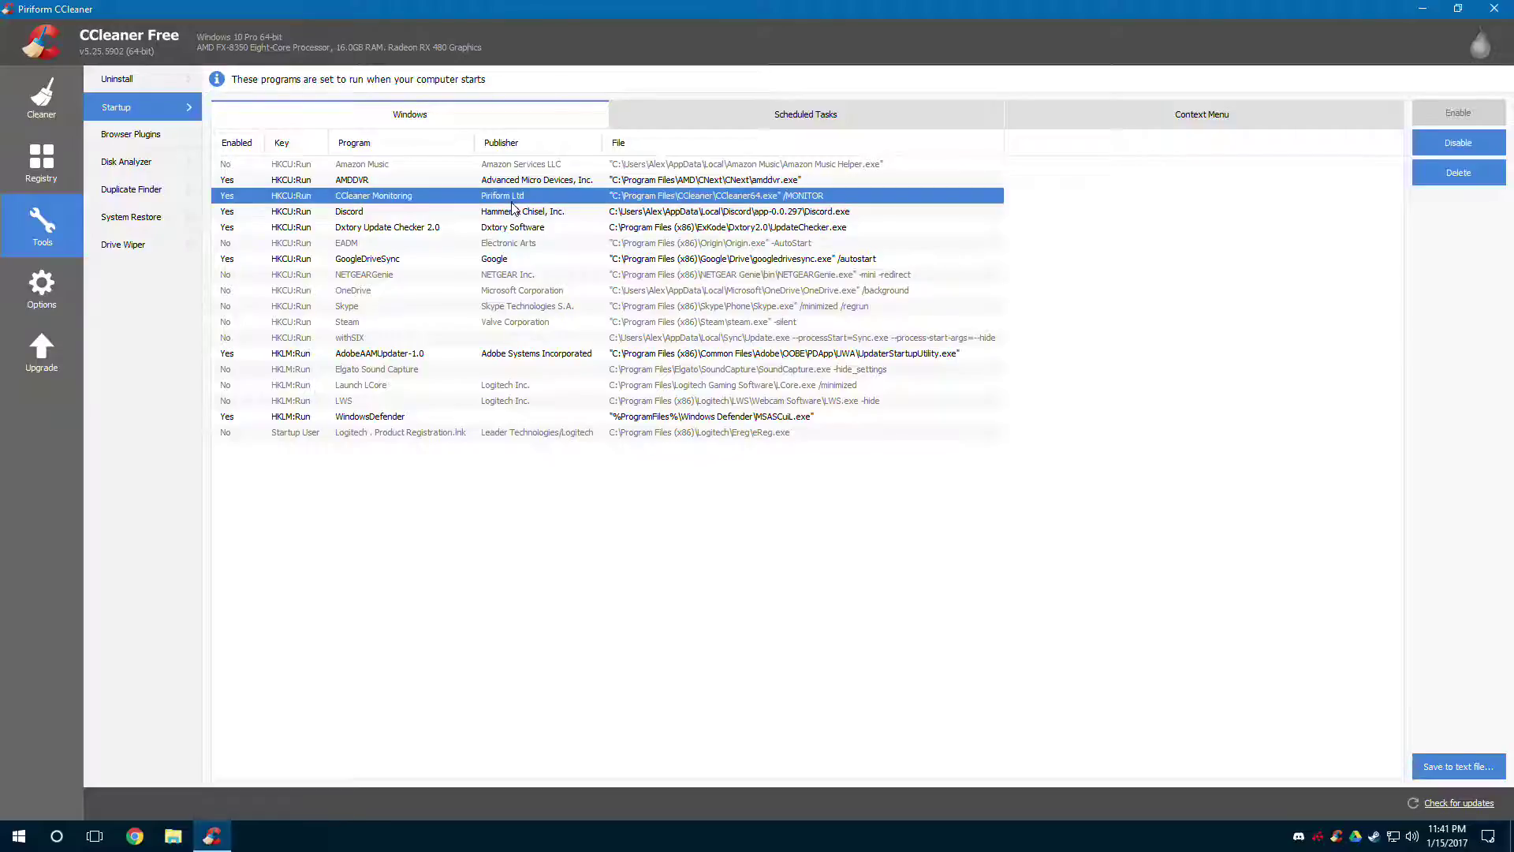
pyautogui.click(513, 213)
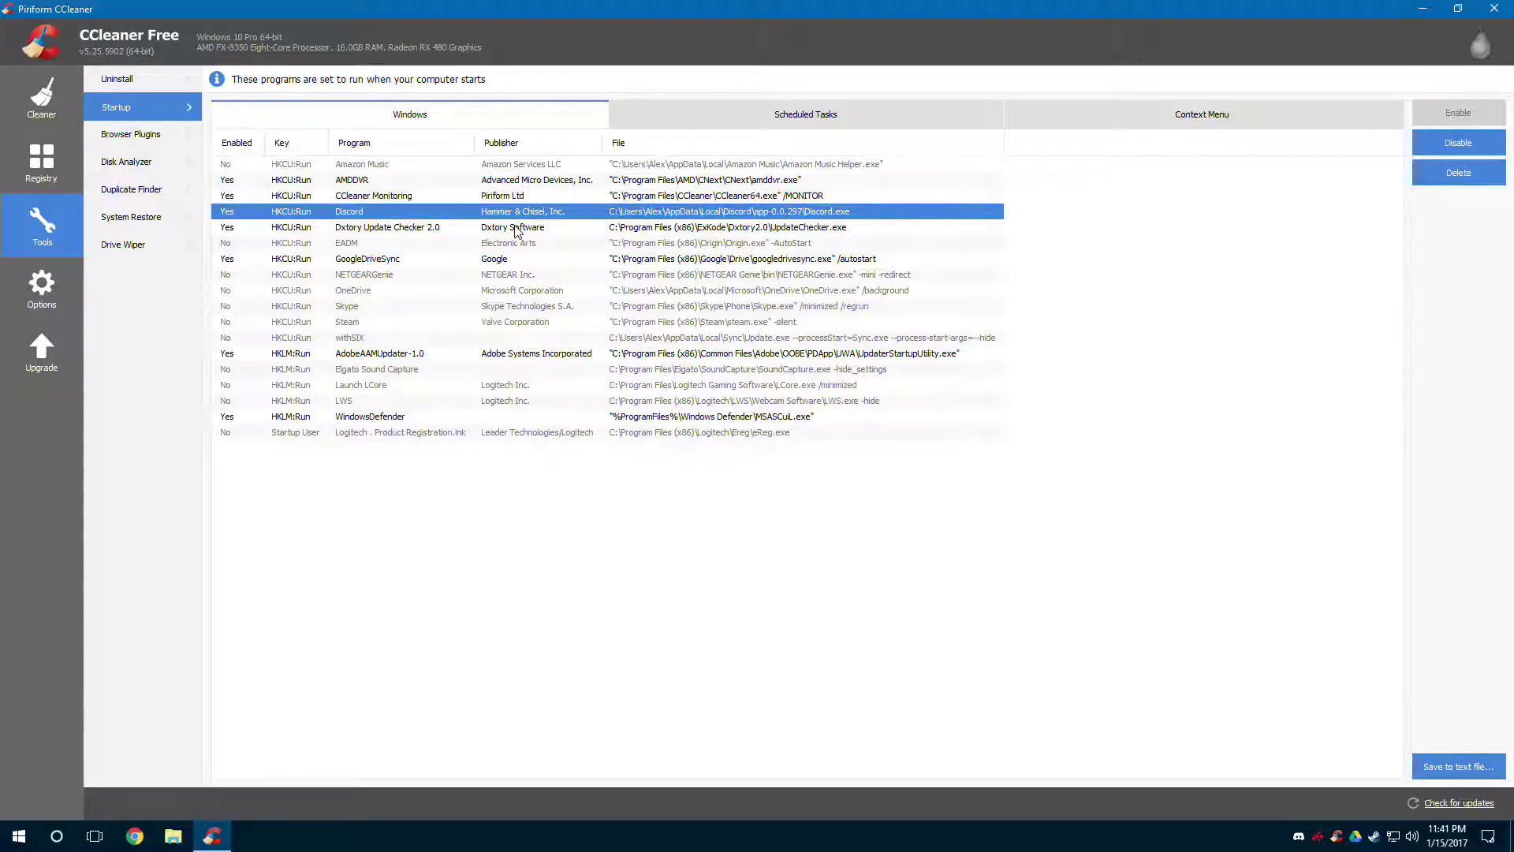
pyautogui.click(514, 227)
pyautogui.click(515, 260)
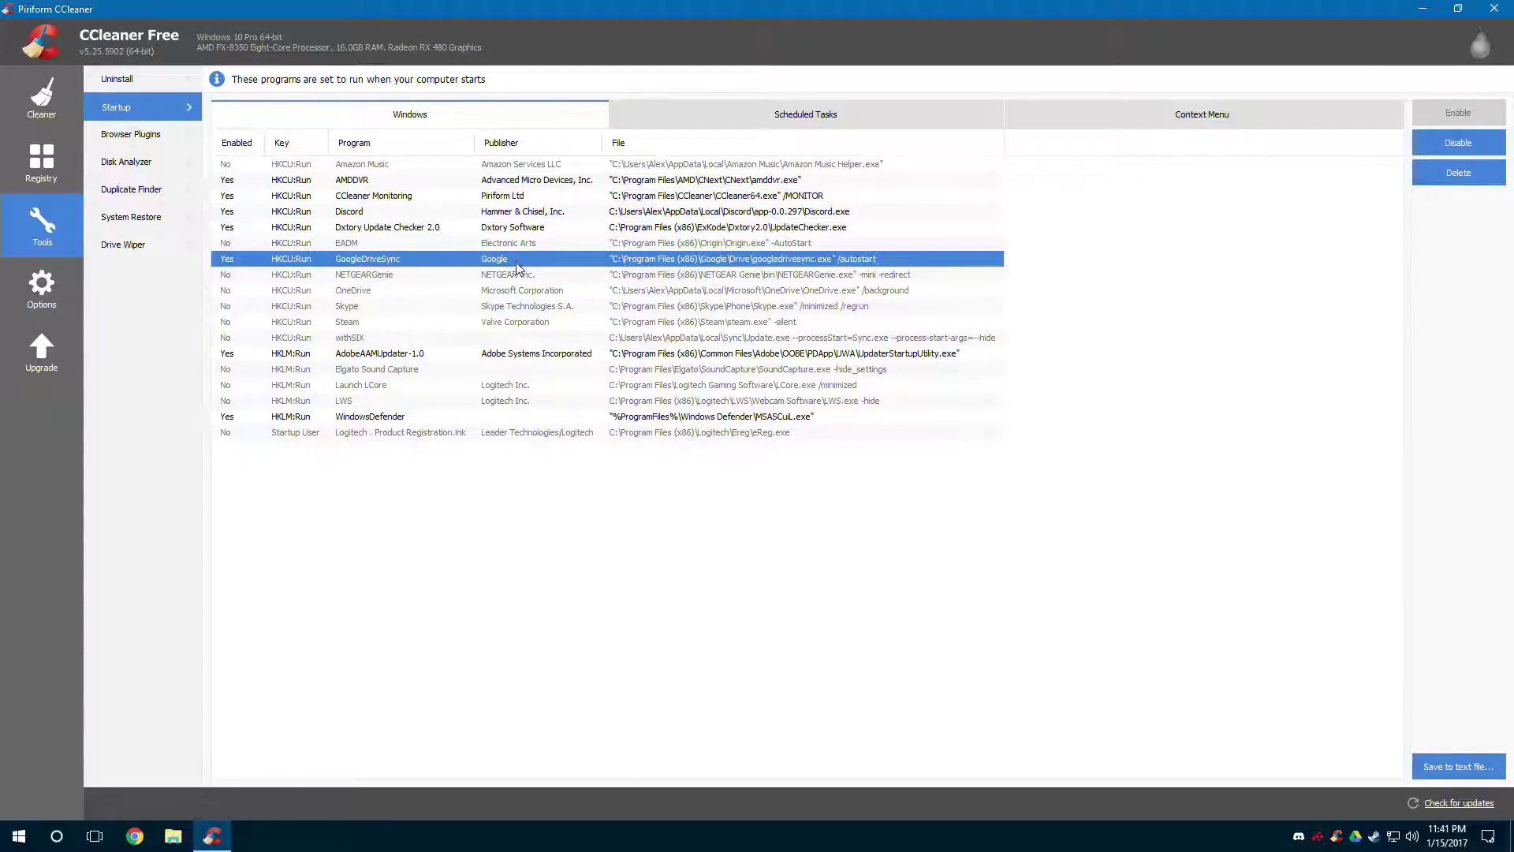
pyautogui.click(565, 359)
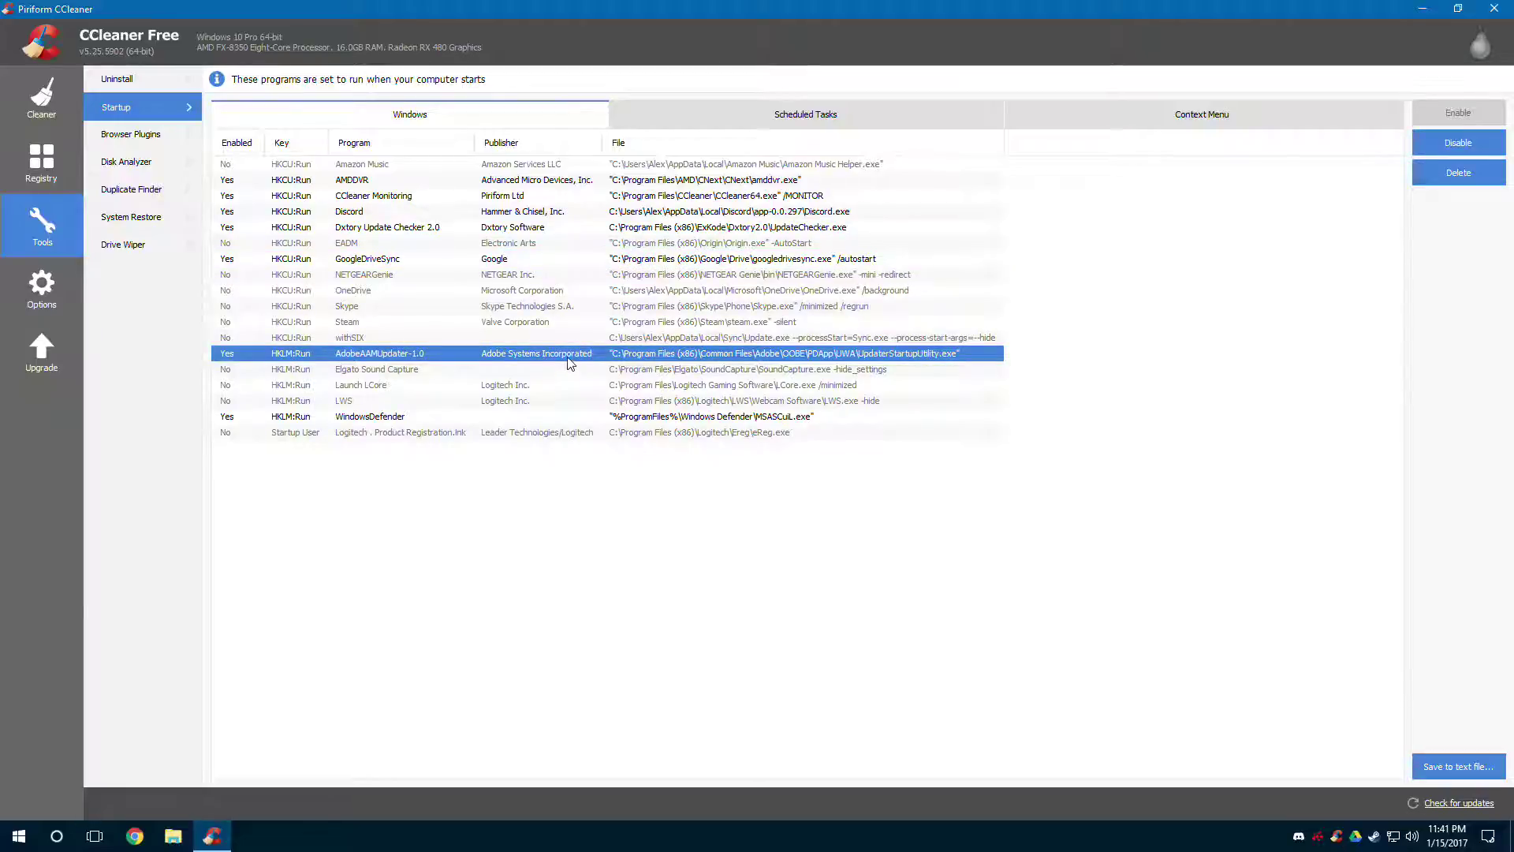
pyautogui.rightClick(570, 361)
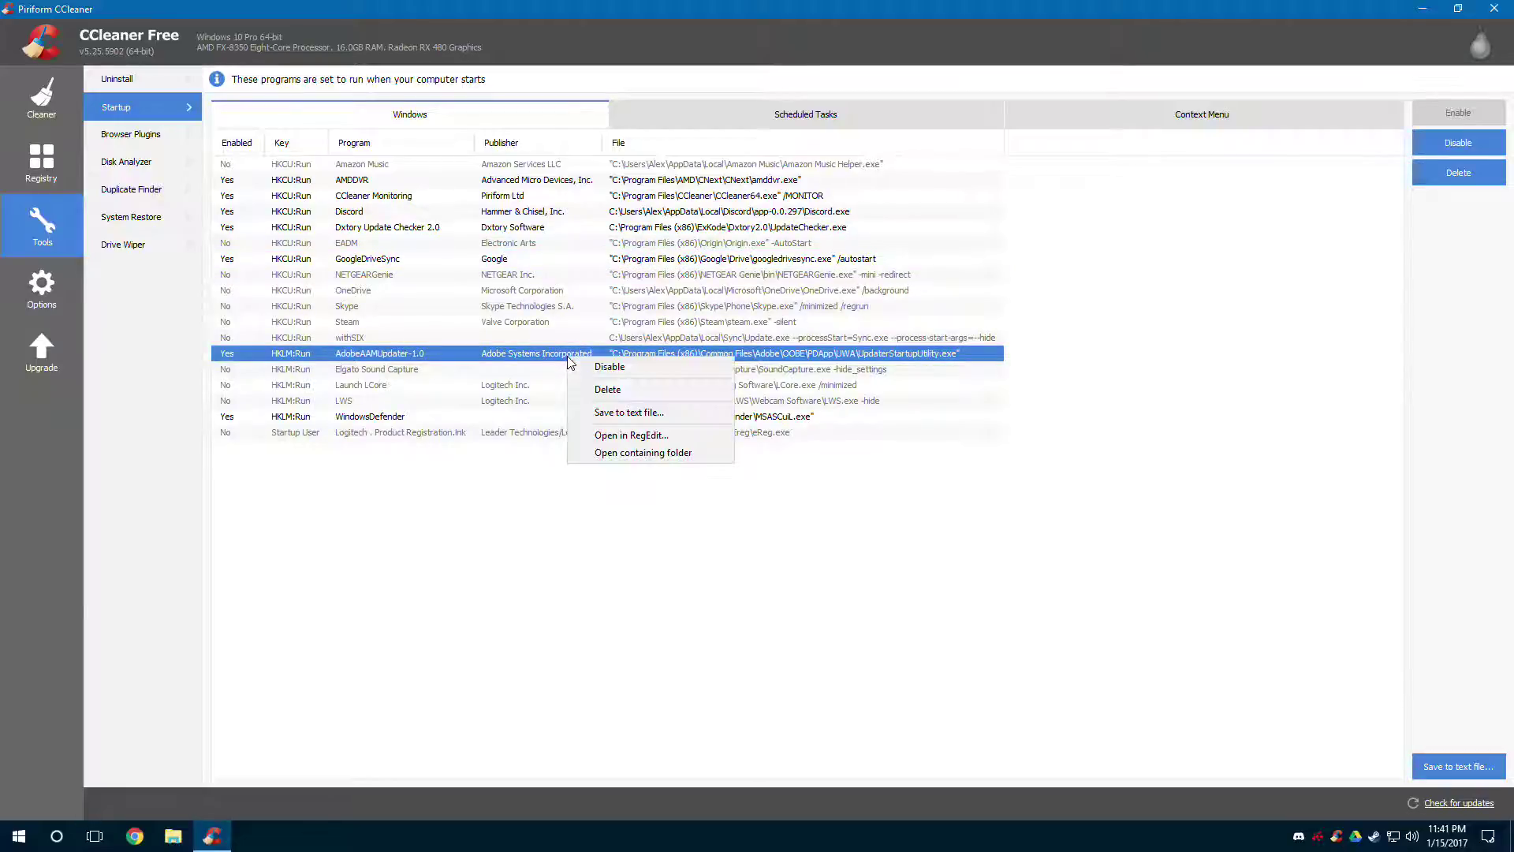
pyautogui.click(609, 369)
pyautogui.click(521, 418)
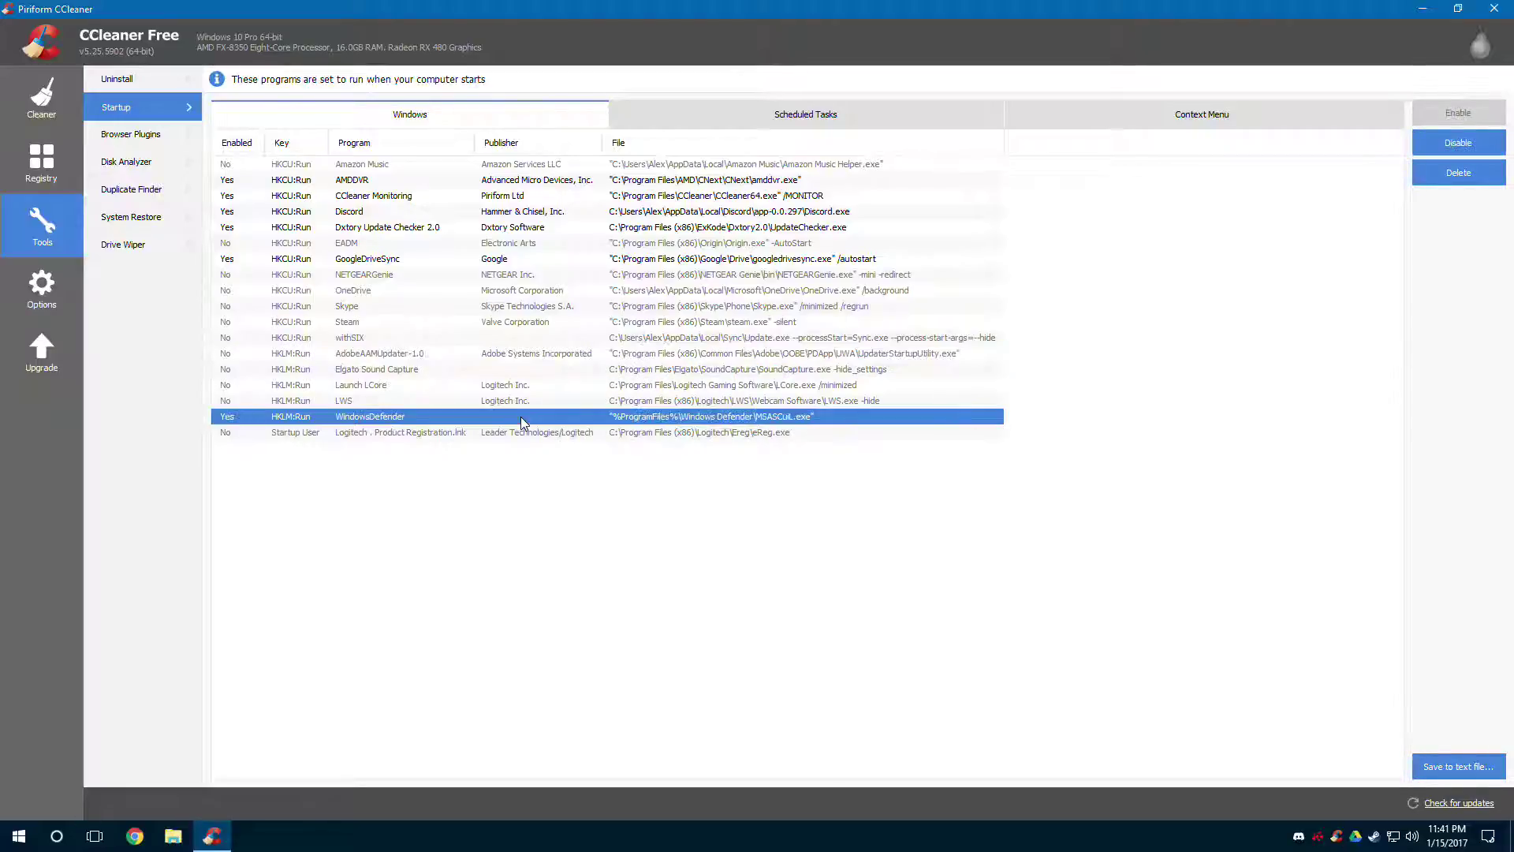
pyautogui.rightClick(521, 417)
pyautogui.click(542, 427)
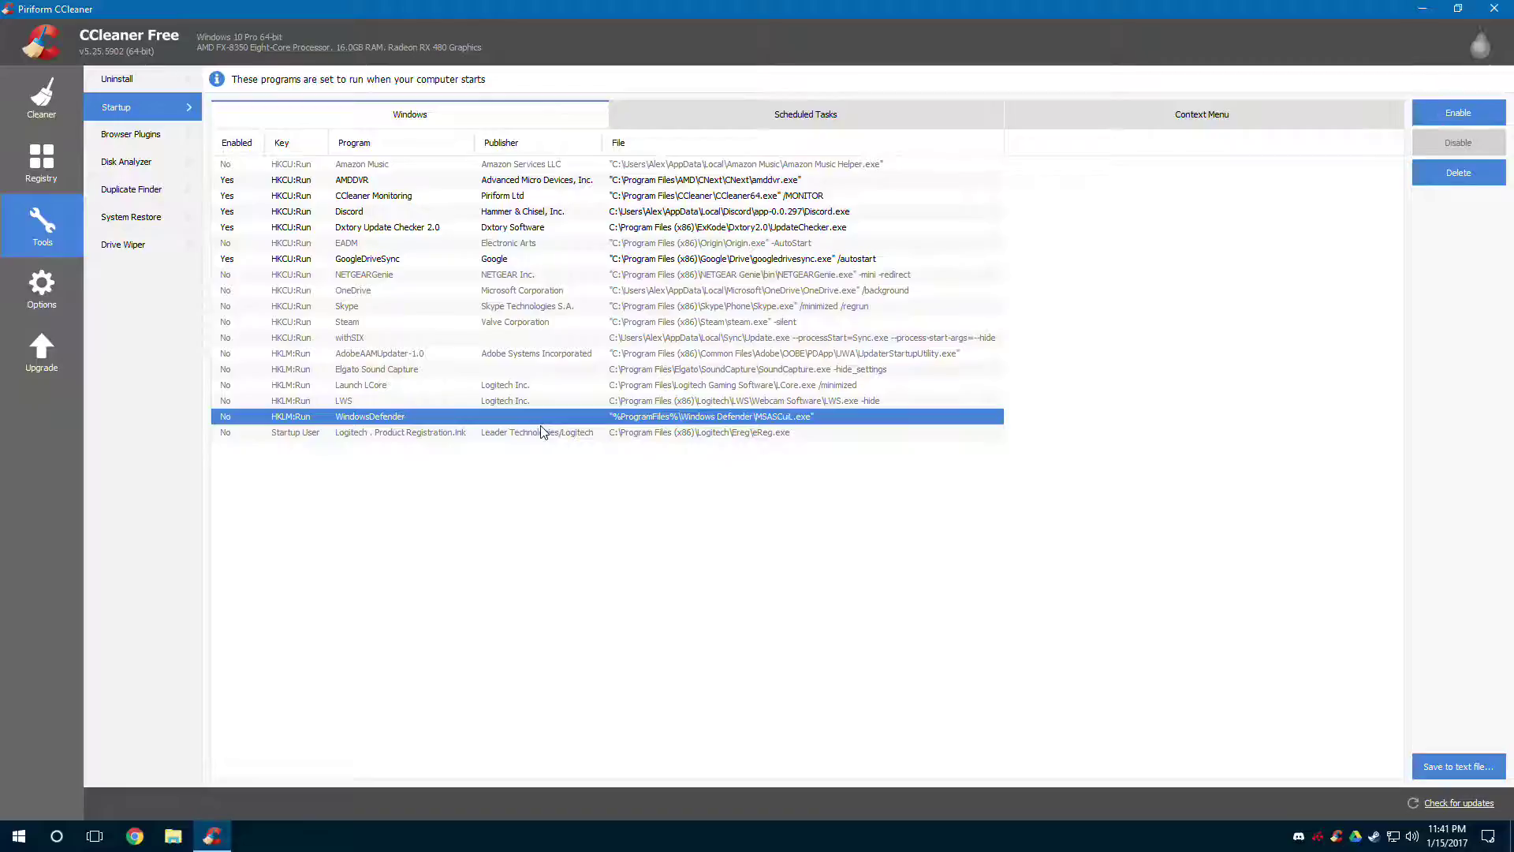
pyautogui.click(166, 153)
# - Delete the vGet Cast (DLNA Controller) Chrome extension, then view Internet Explorer's empty plugin list
pyautogui.click(159, 139)
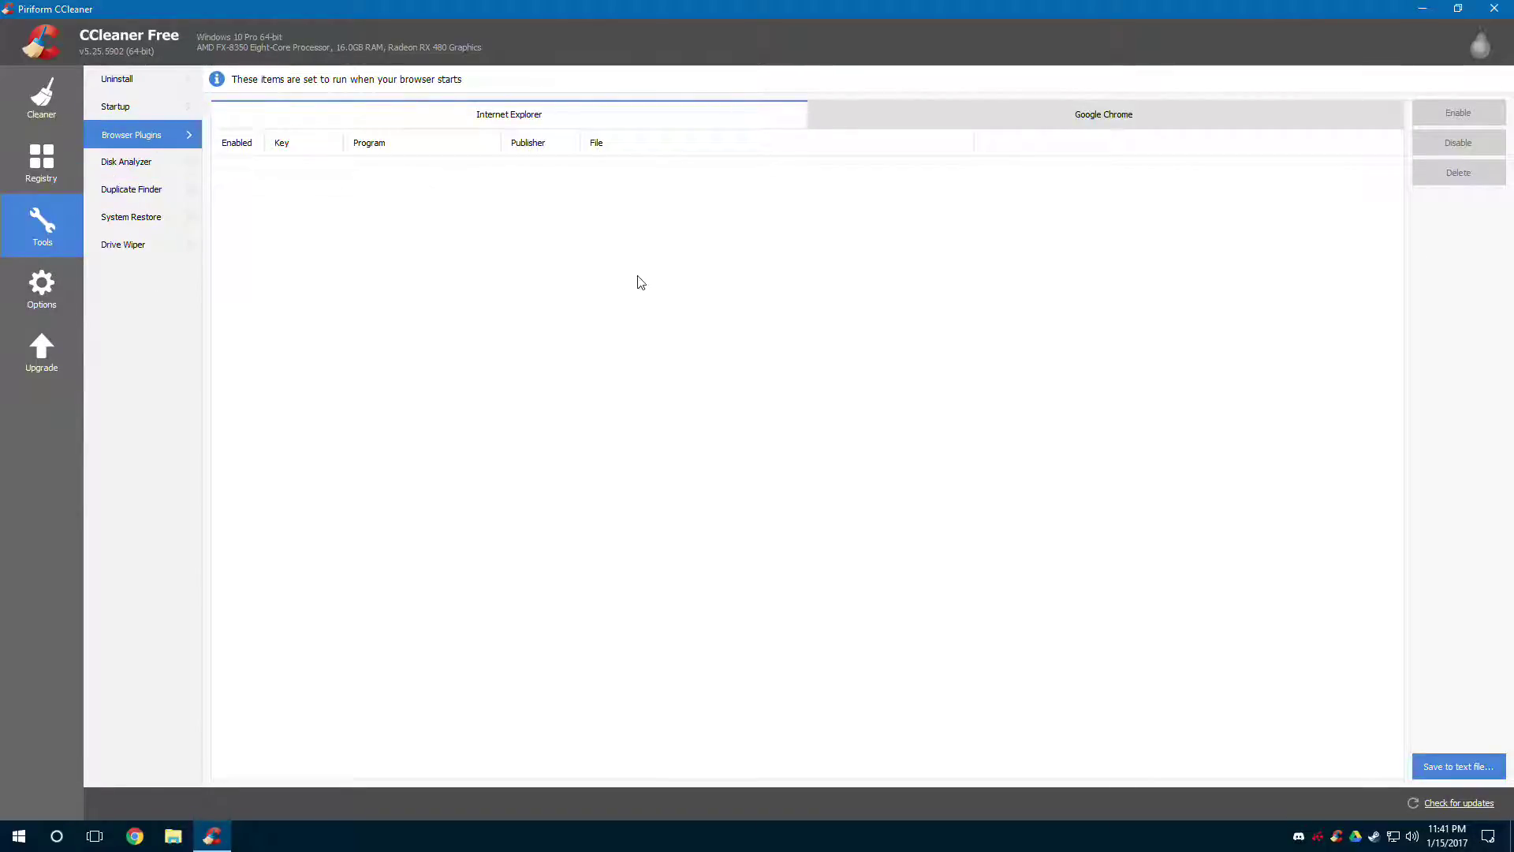
pyautogui.click(954, 124)
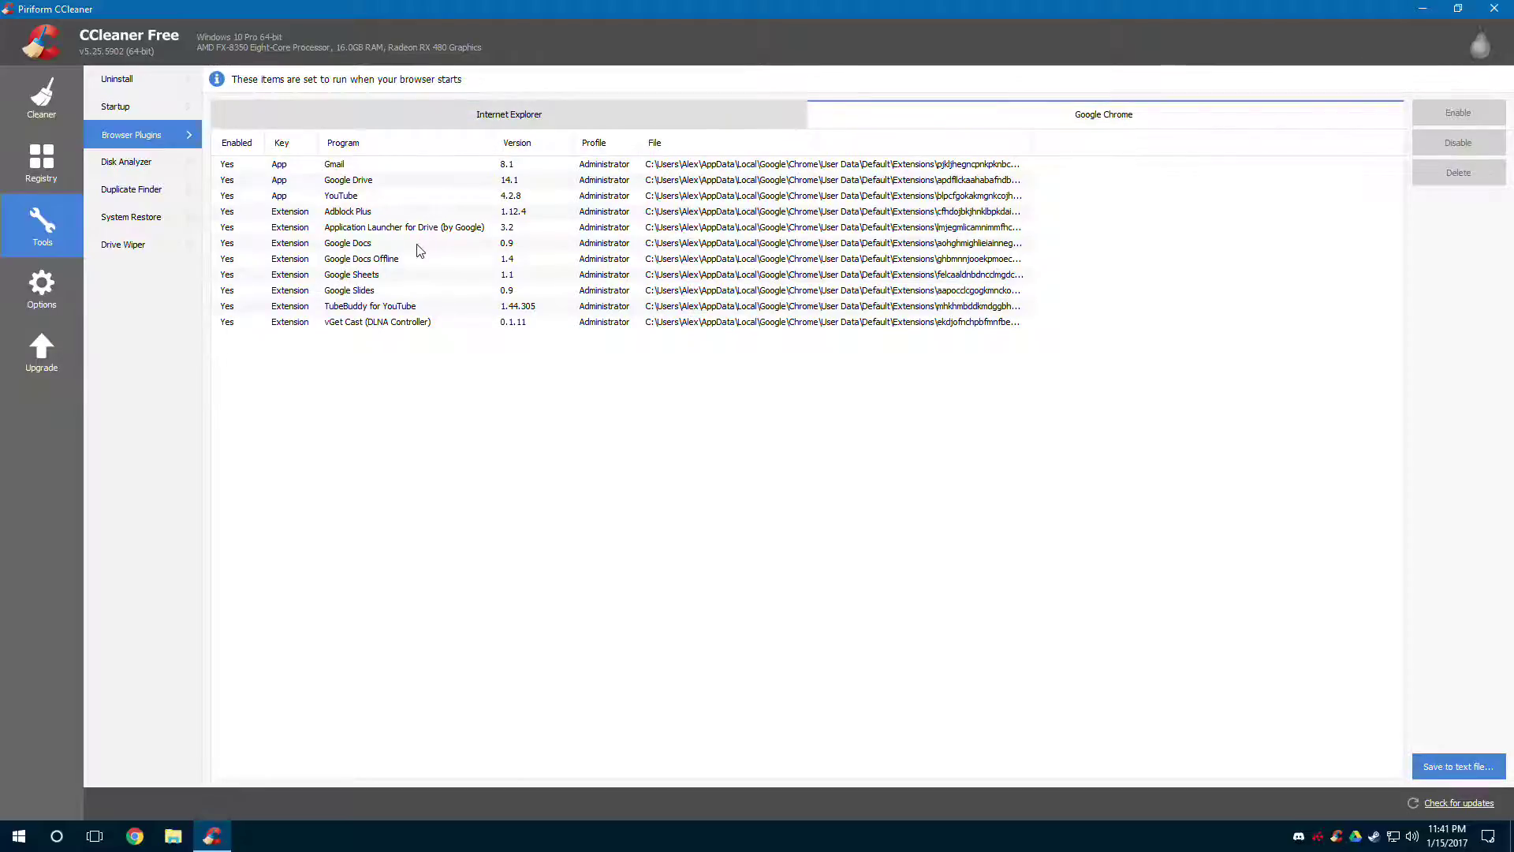
pyautogui.click(377, 325)
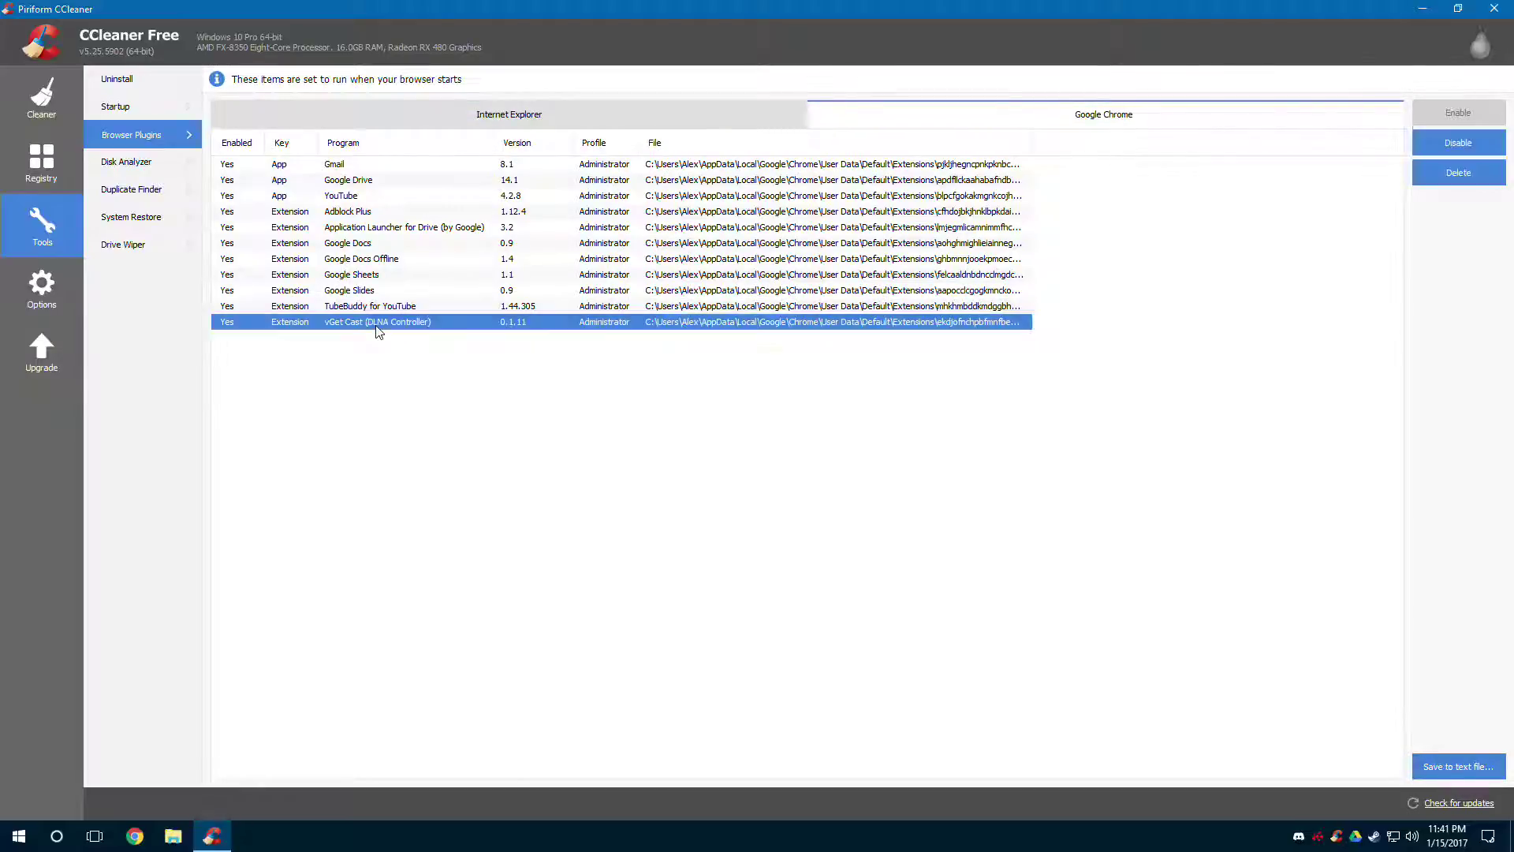
pyautogui.click(1455, 170)
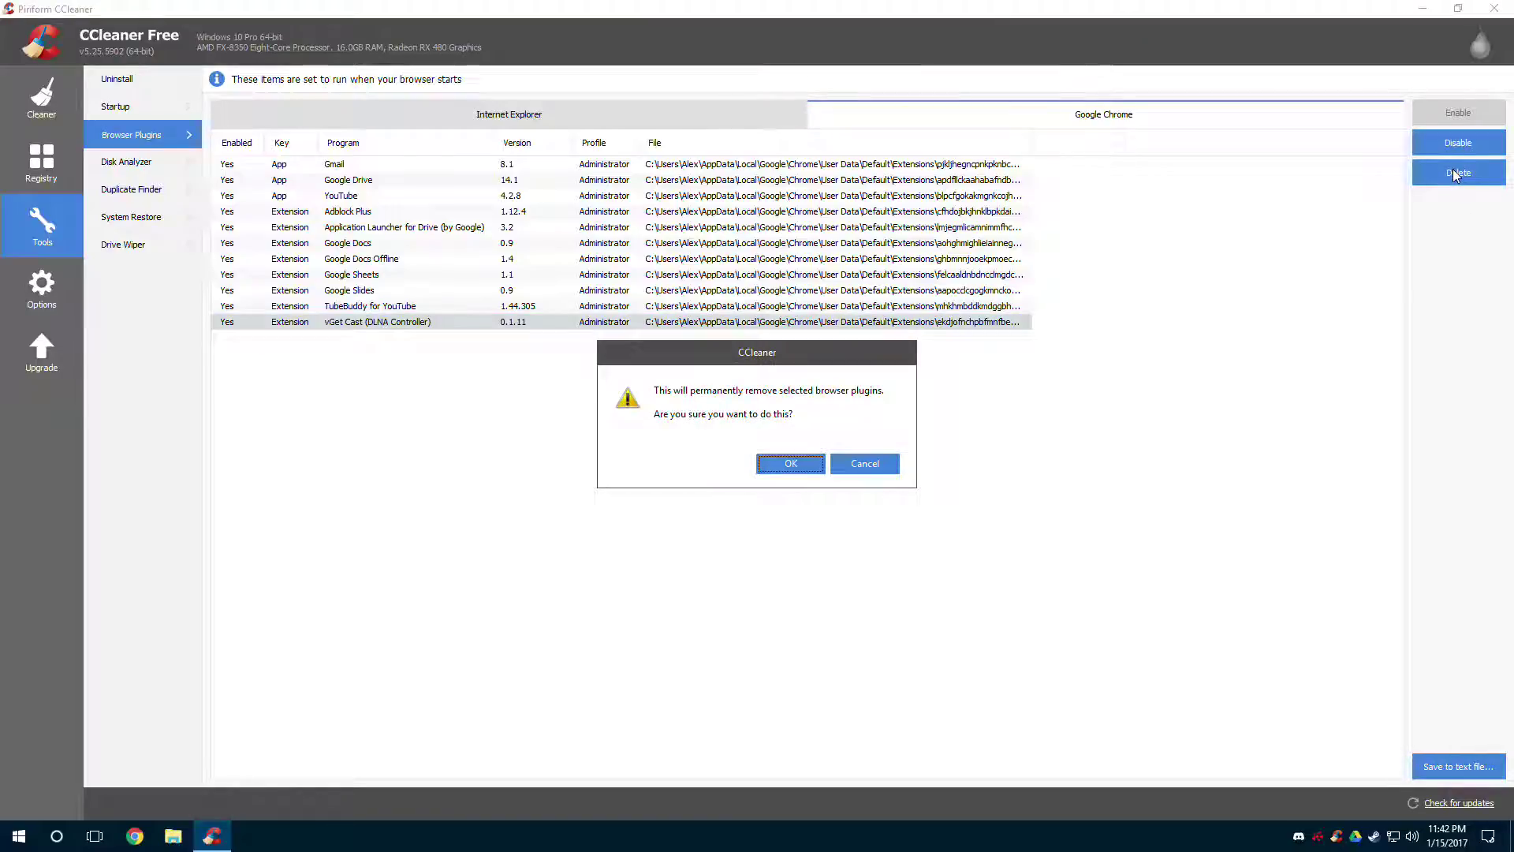
pyautogui.click(803, 467)
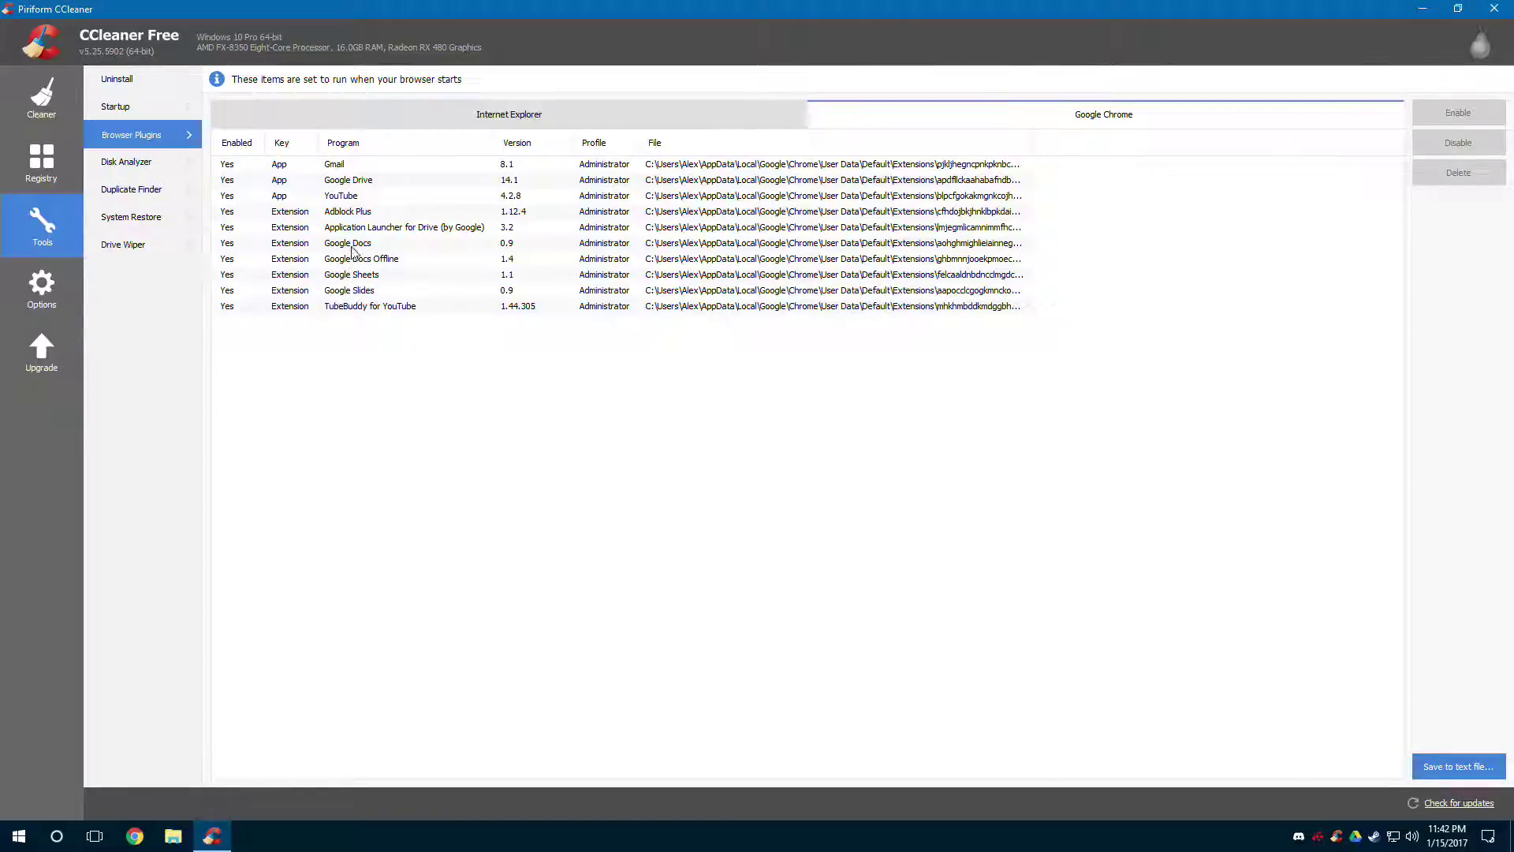
pyautogui.click(441, 114)
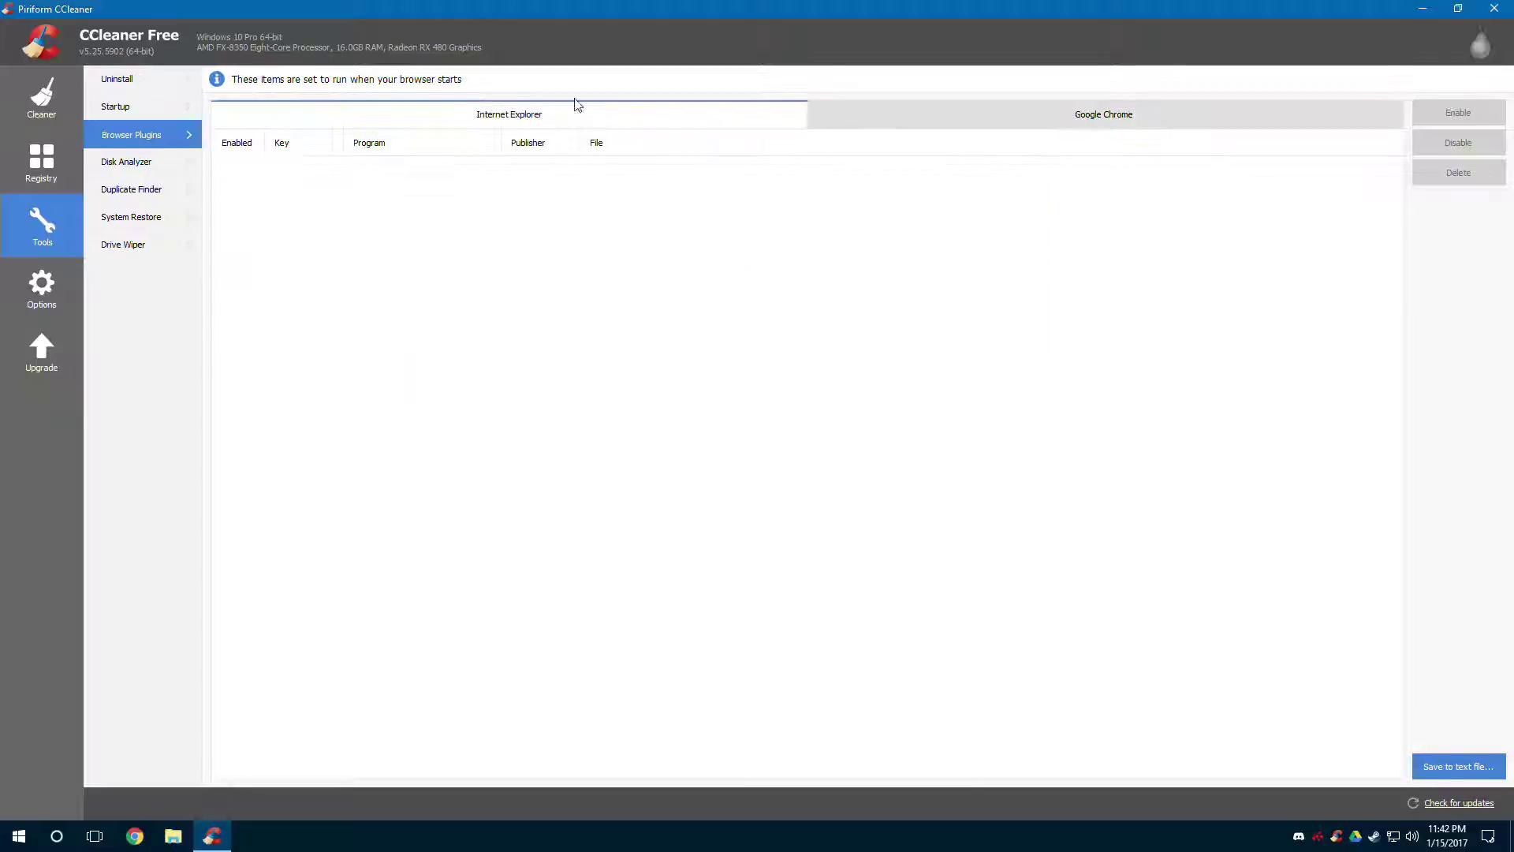
# - Look over Disk Analyzer and Duplicate Finder (name, size, date; drives C:, D:, E:), then list System Restore points
pyautogui.click(150, 163)
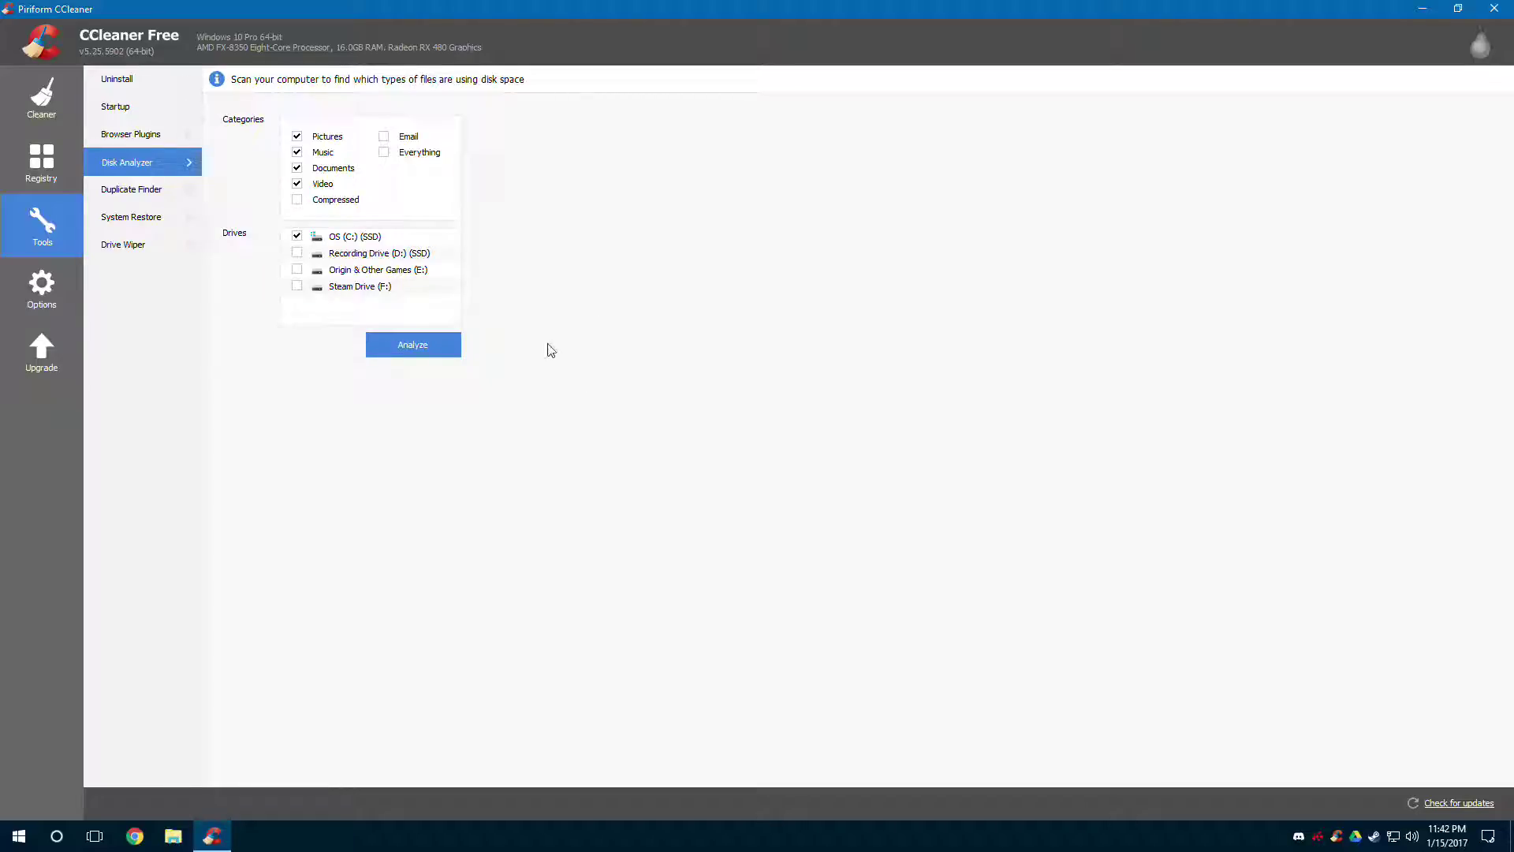
pyautogui.click(152, 192)
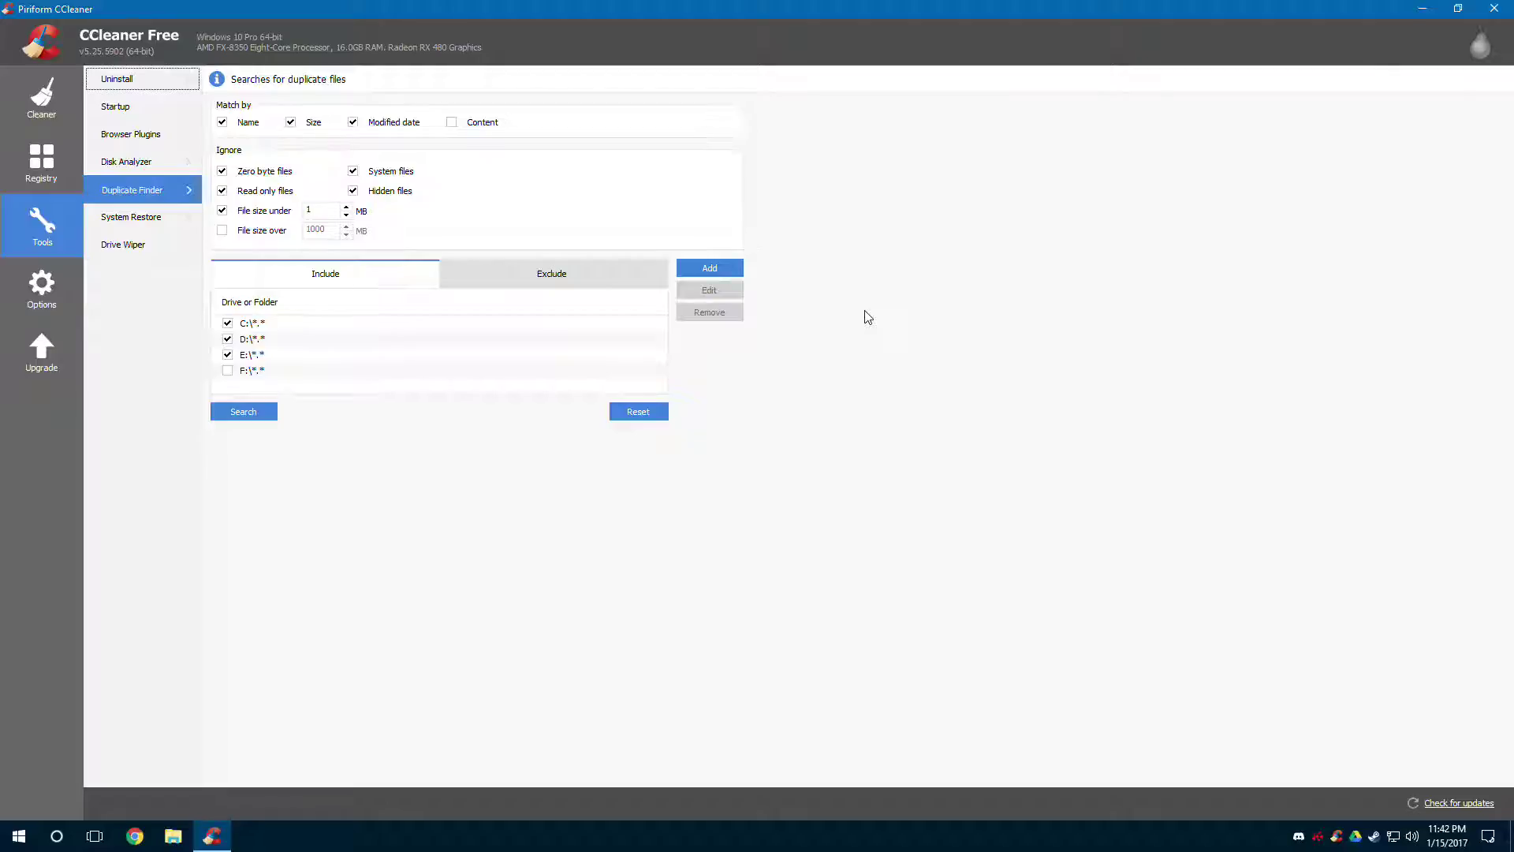
pyautogui.click(177, 223)
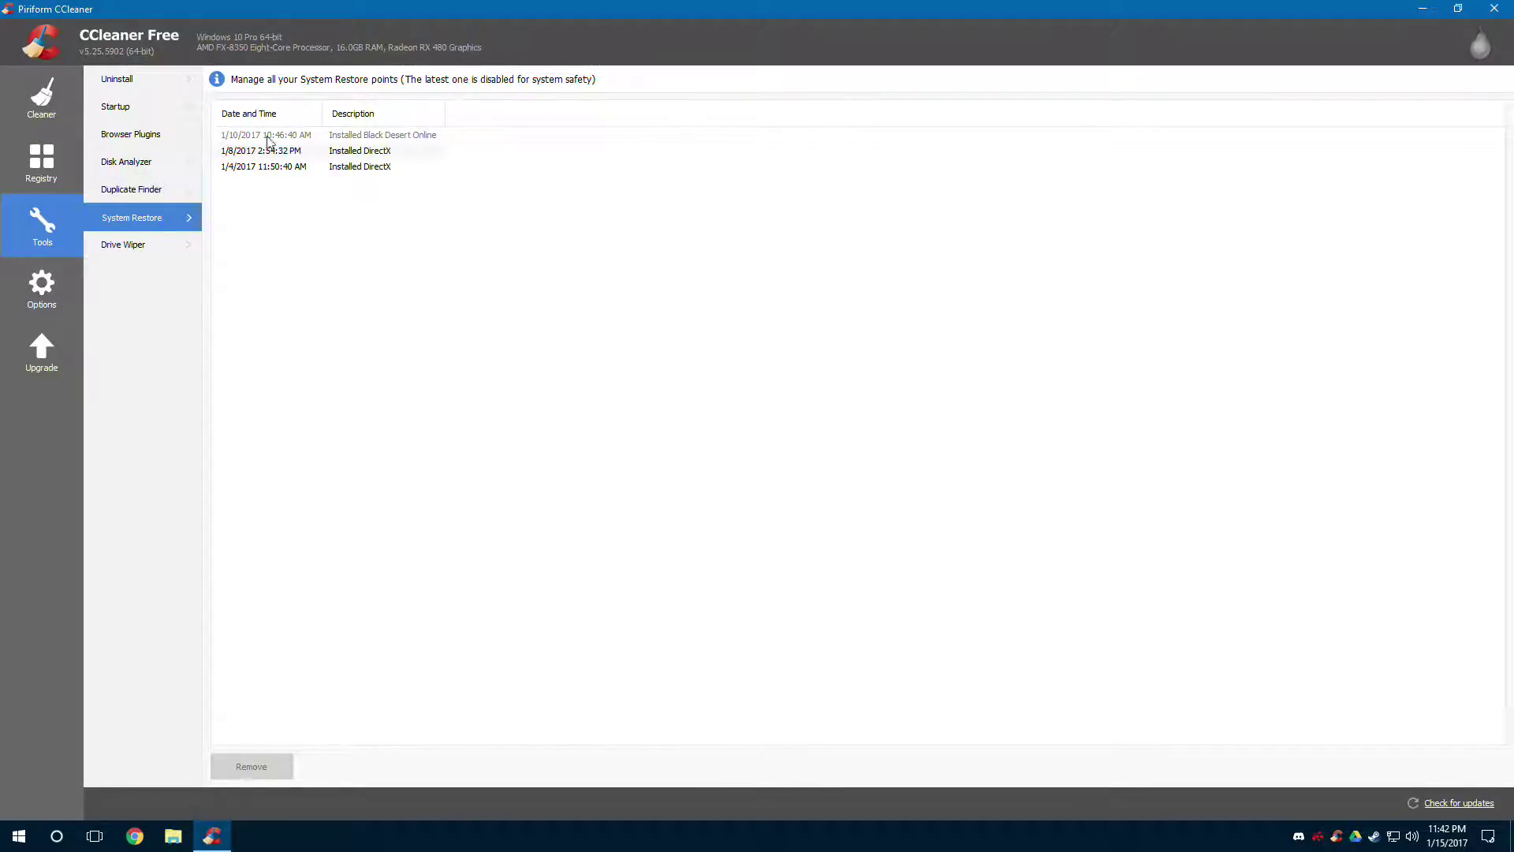
# - Select and deselect the 1/8/2017 DirectX restore point without removing it, then go to Drive Wiper
pyautogui.click(375, 152)
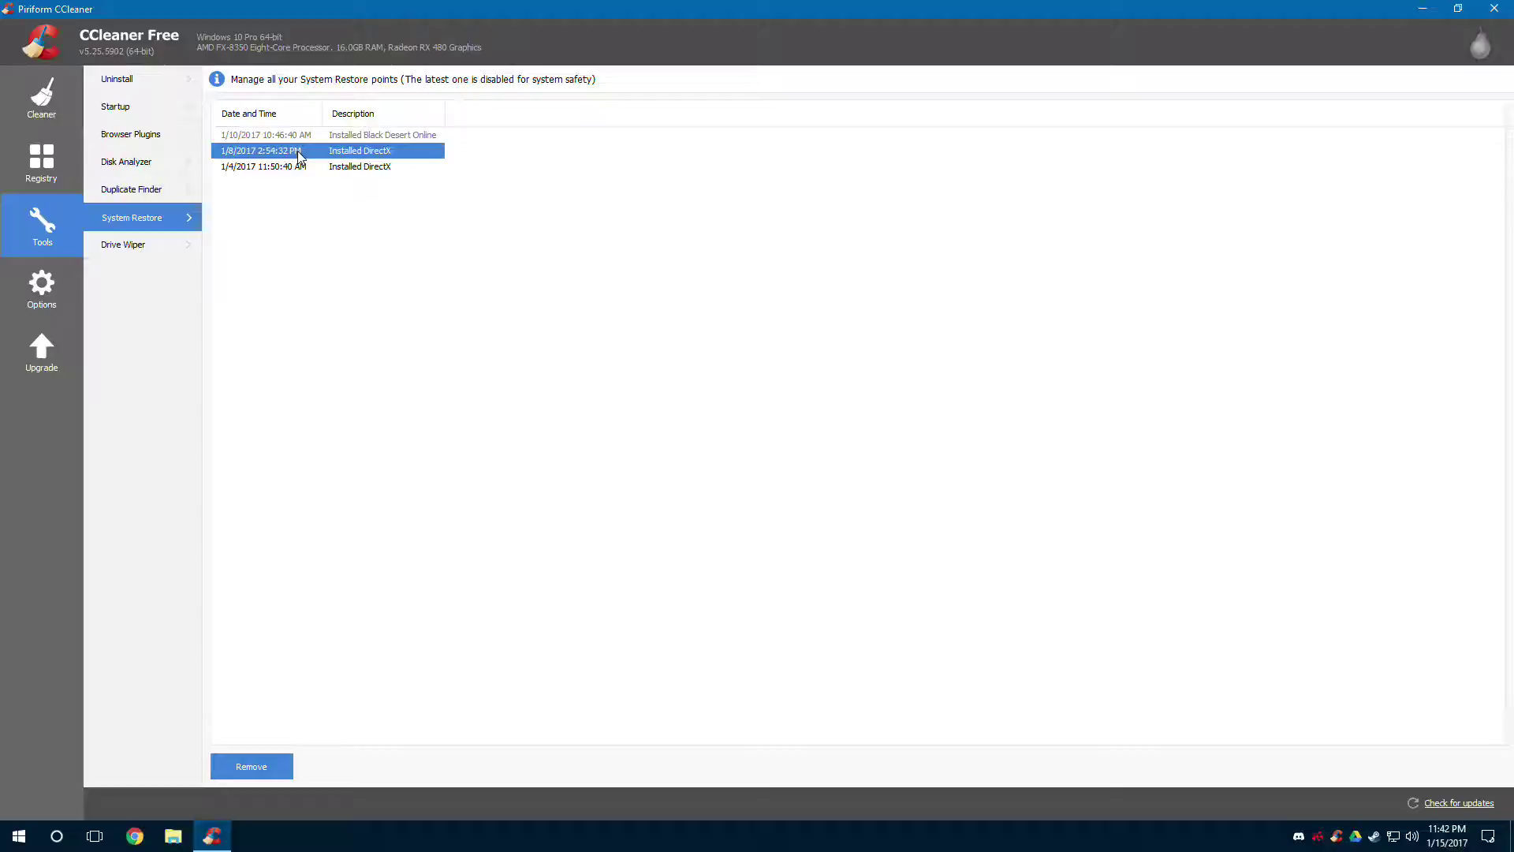
pyautogui.click(329, 136)
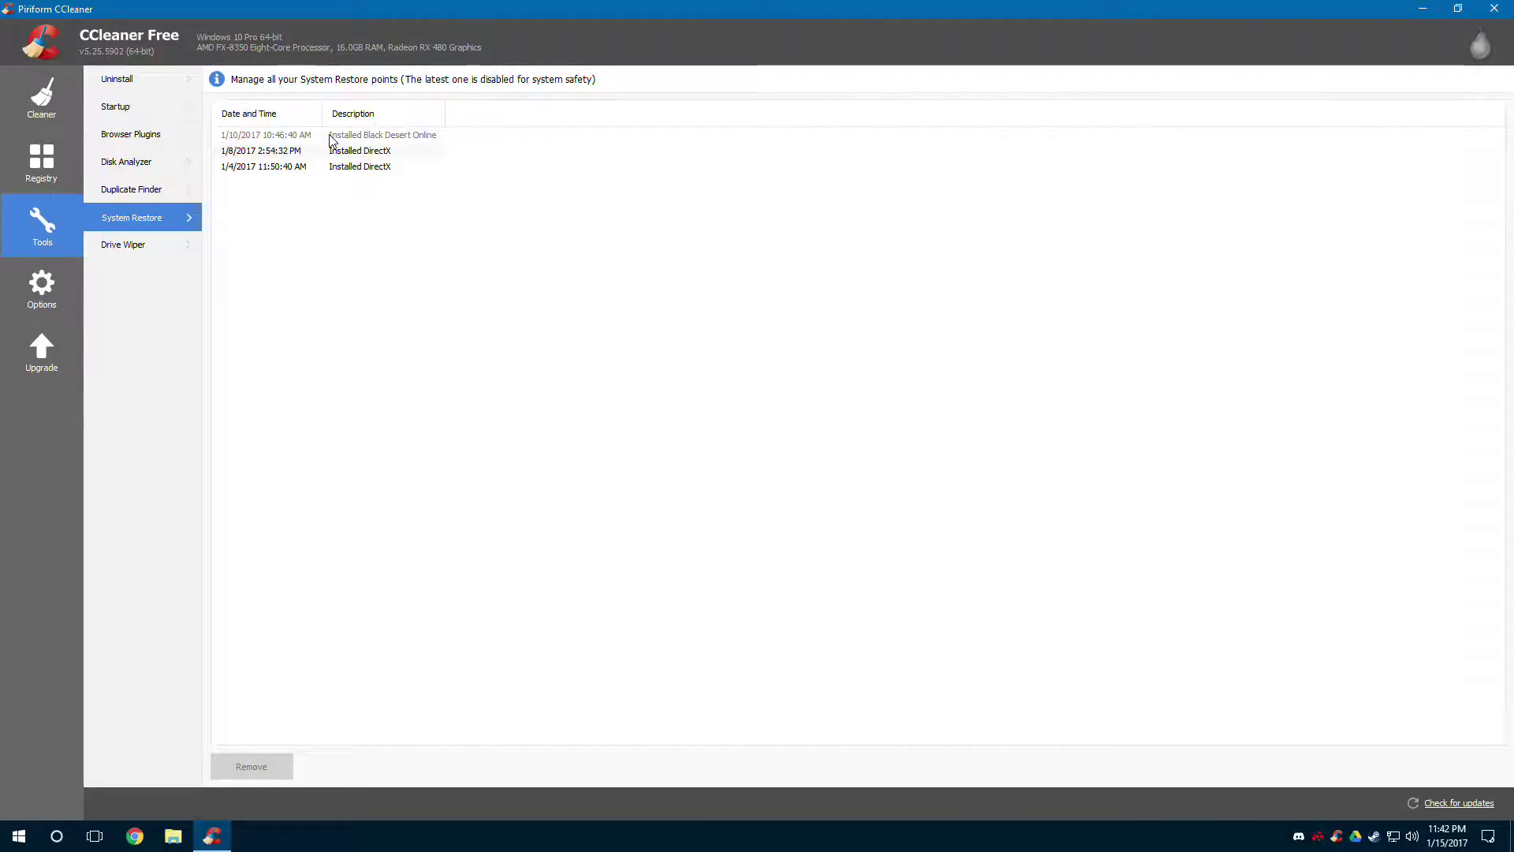
pyautogui.click(168, 249)
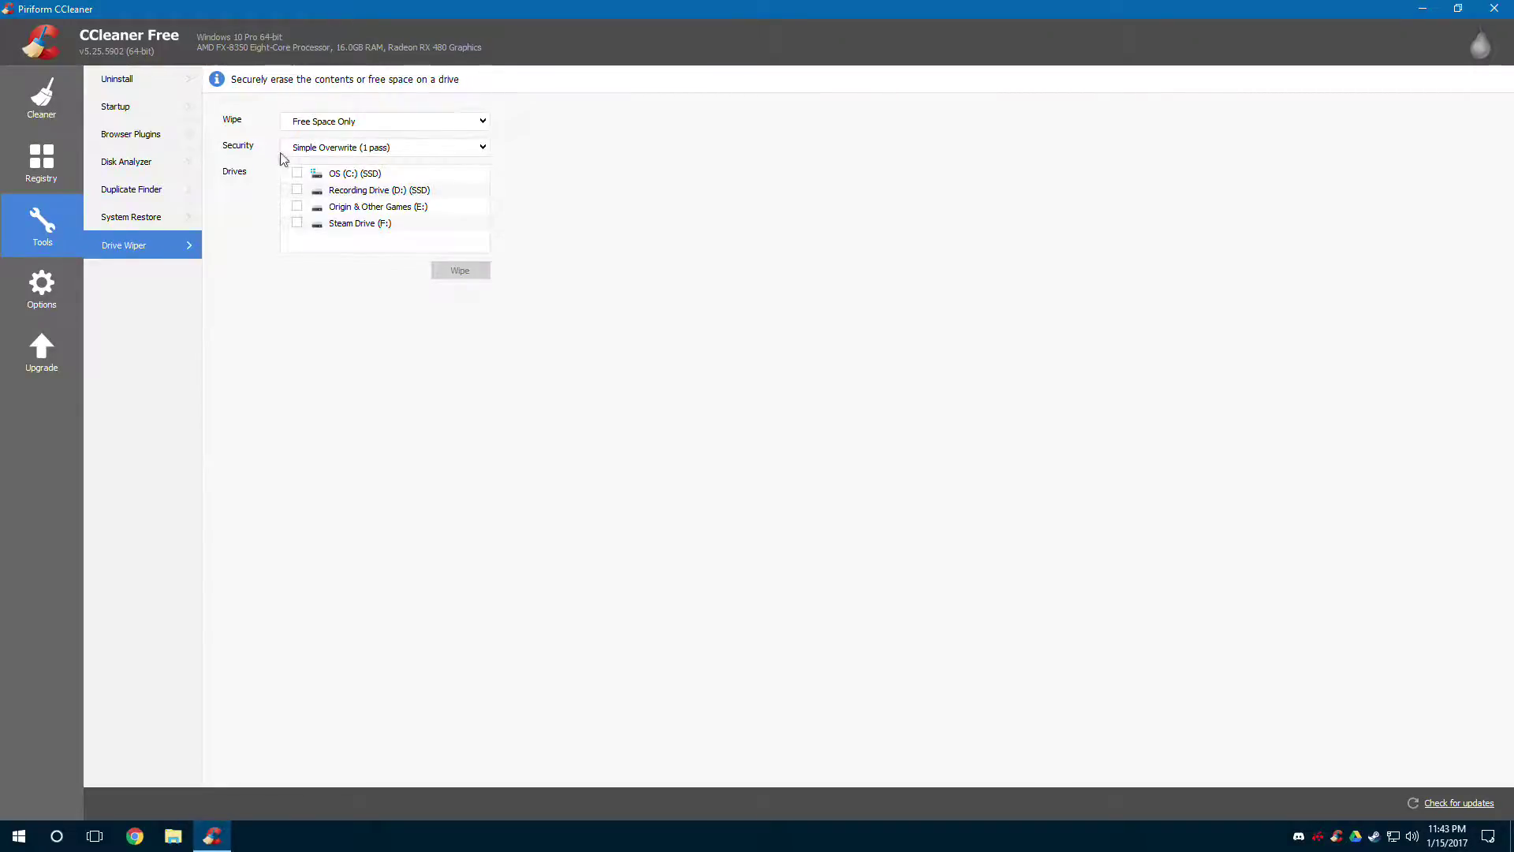
# - Keep Drive Wiper security at Simple Overwrite (1 pass), then view Options' About page (v5.25.5902)
pyautogui.click(344, 149)
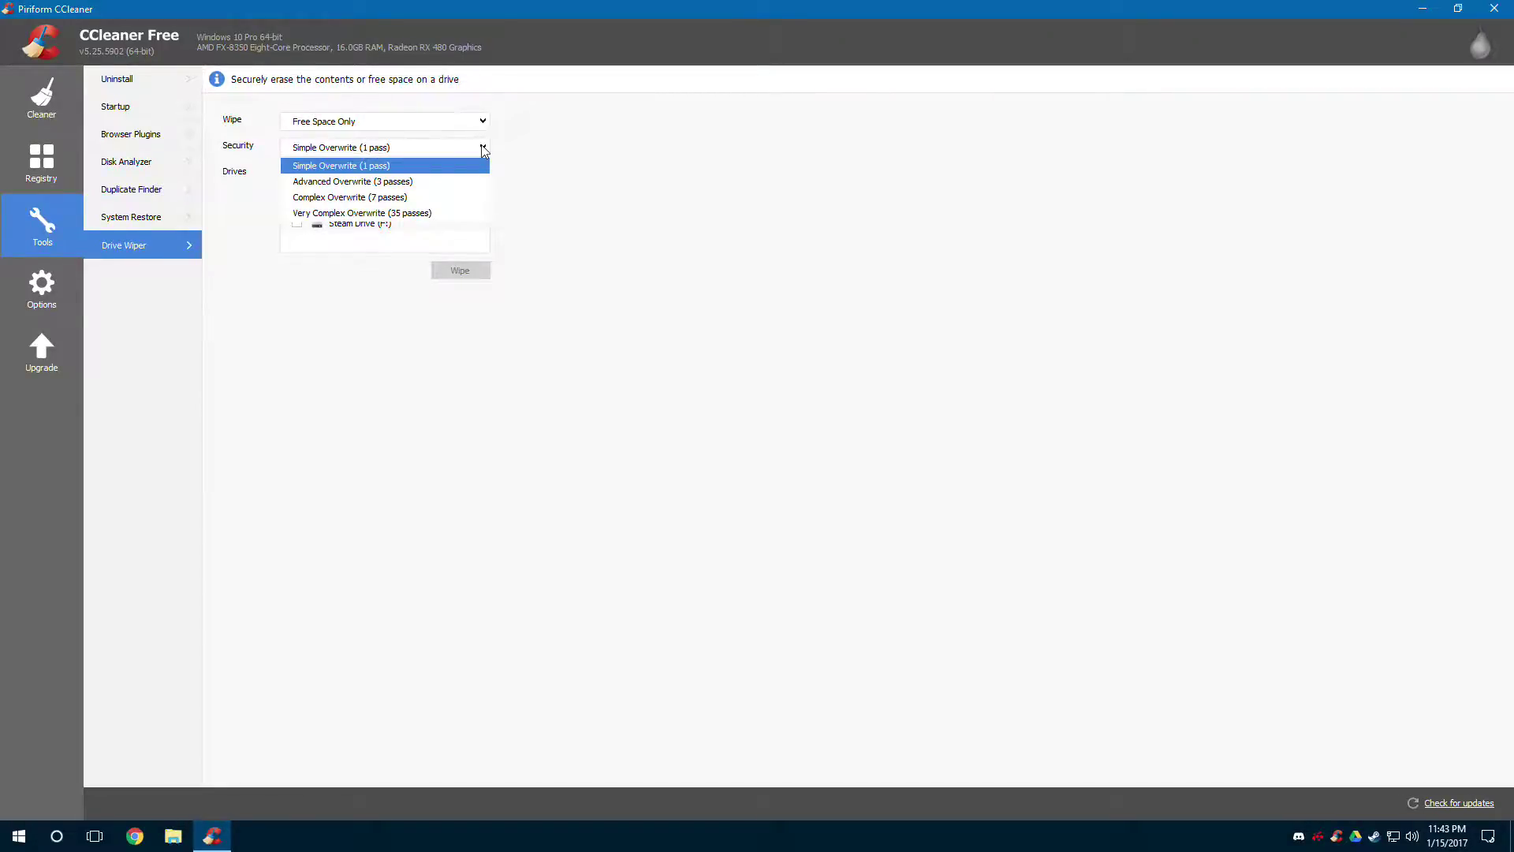
pyautogui.click(534, 160)
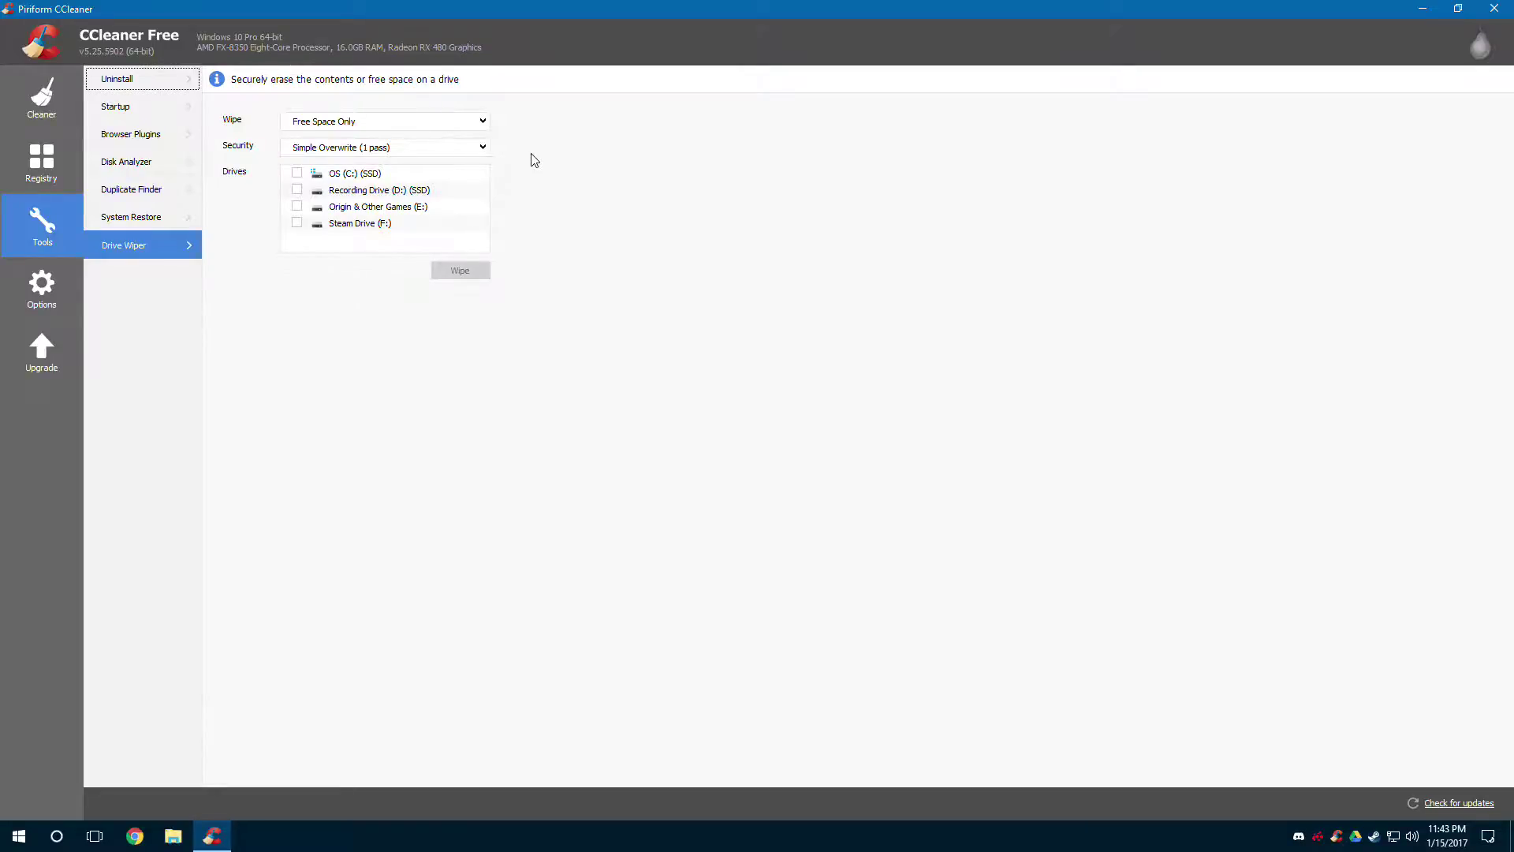
pyautogui.click(386, 150)
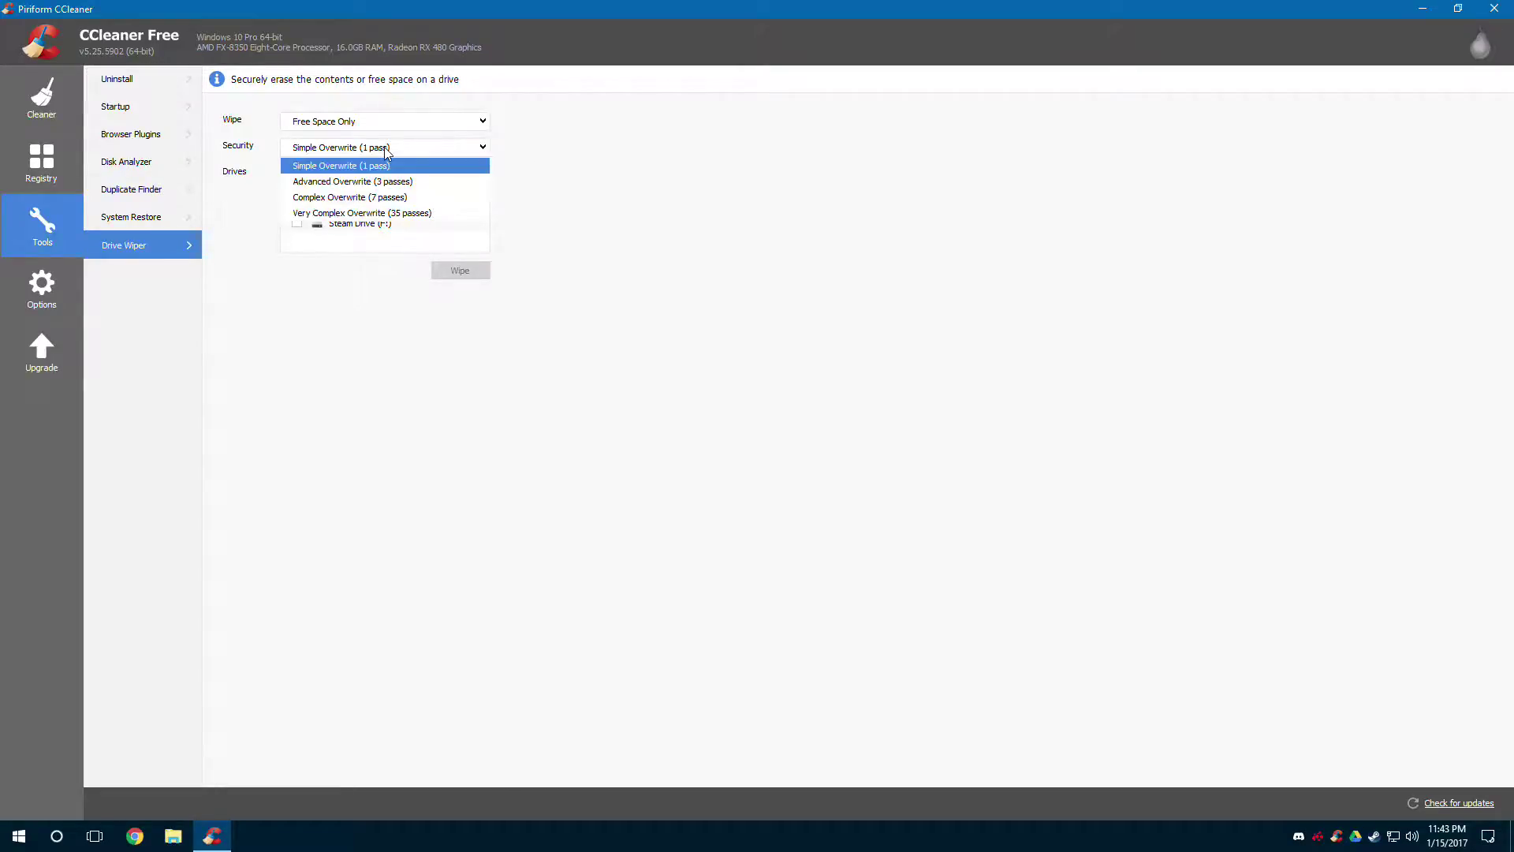
pyautogui.click(386, 151)
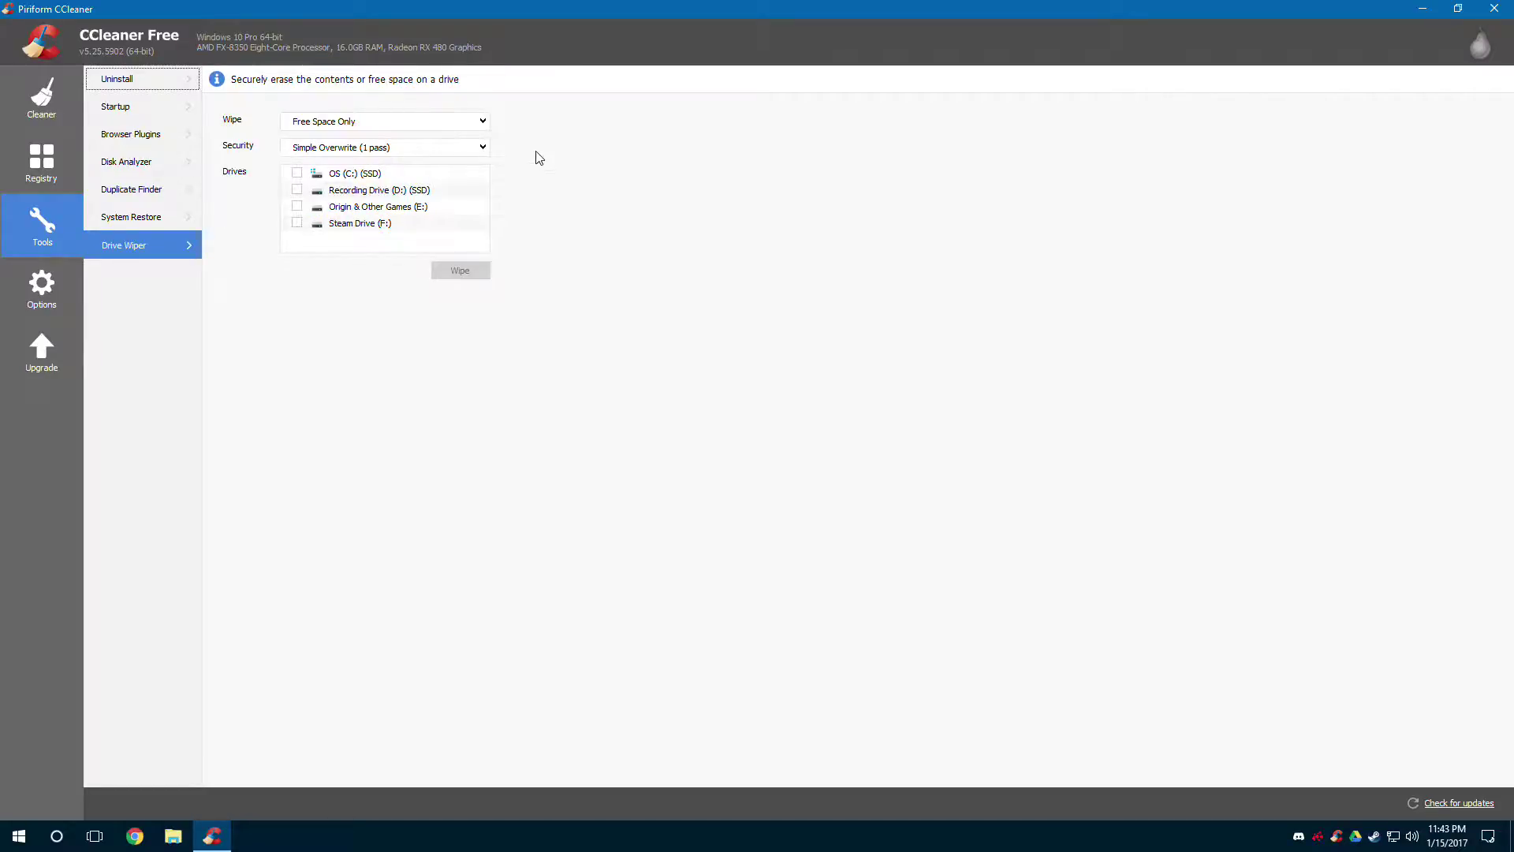
pyautogui.click(49, 286)
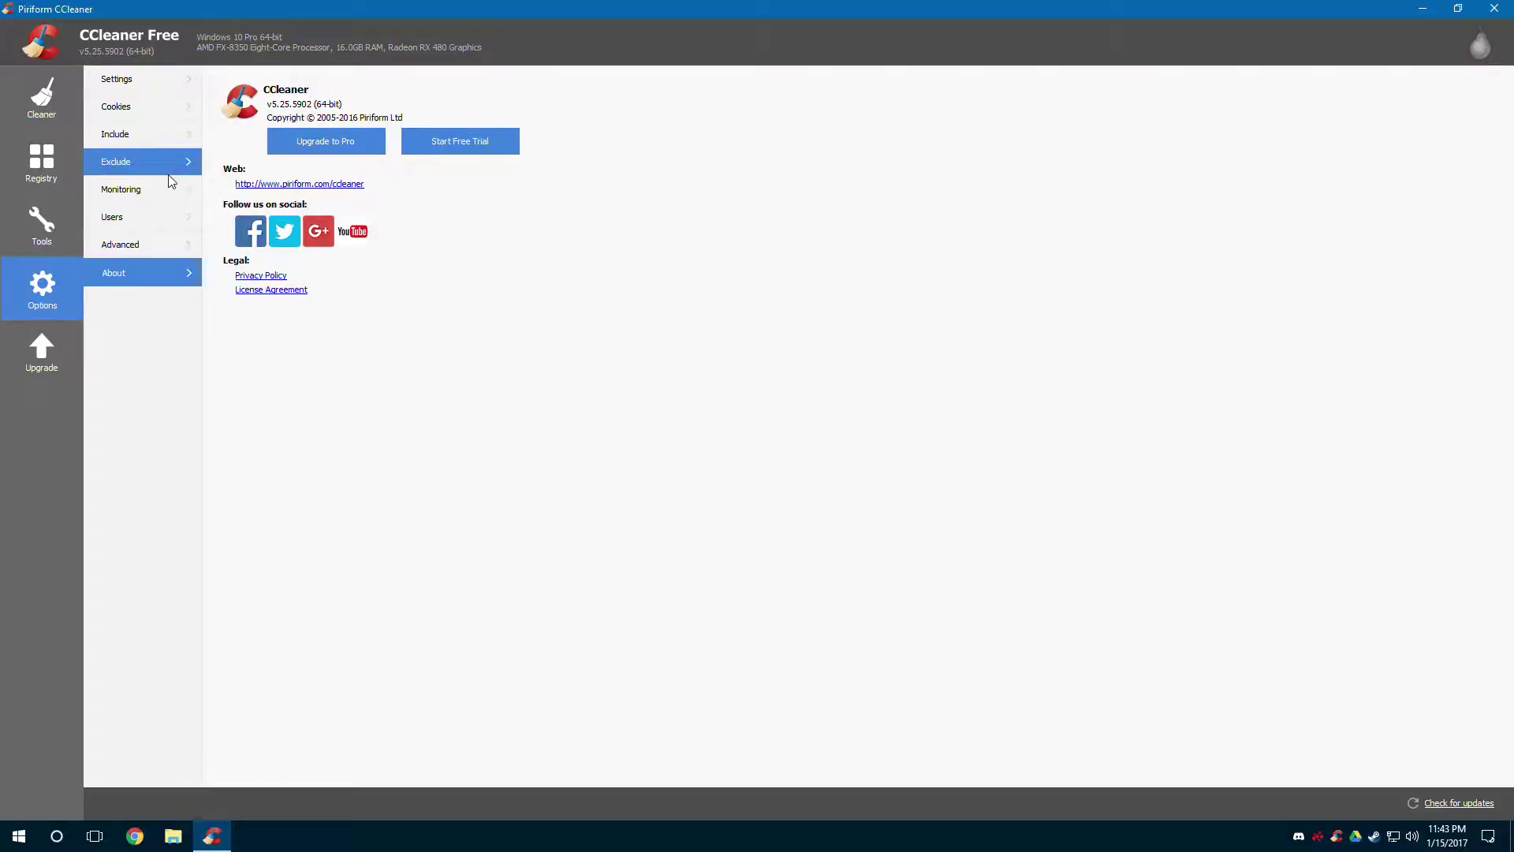
# - Step through the Monitoring, Exclude, Include, Cookies and Settings option pages
pyautogui.click(159, 192)
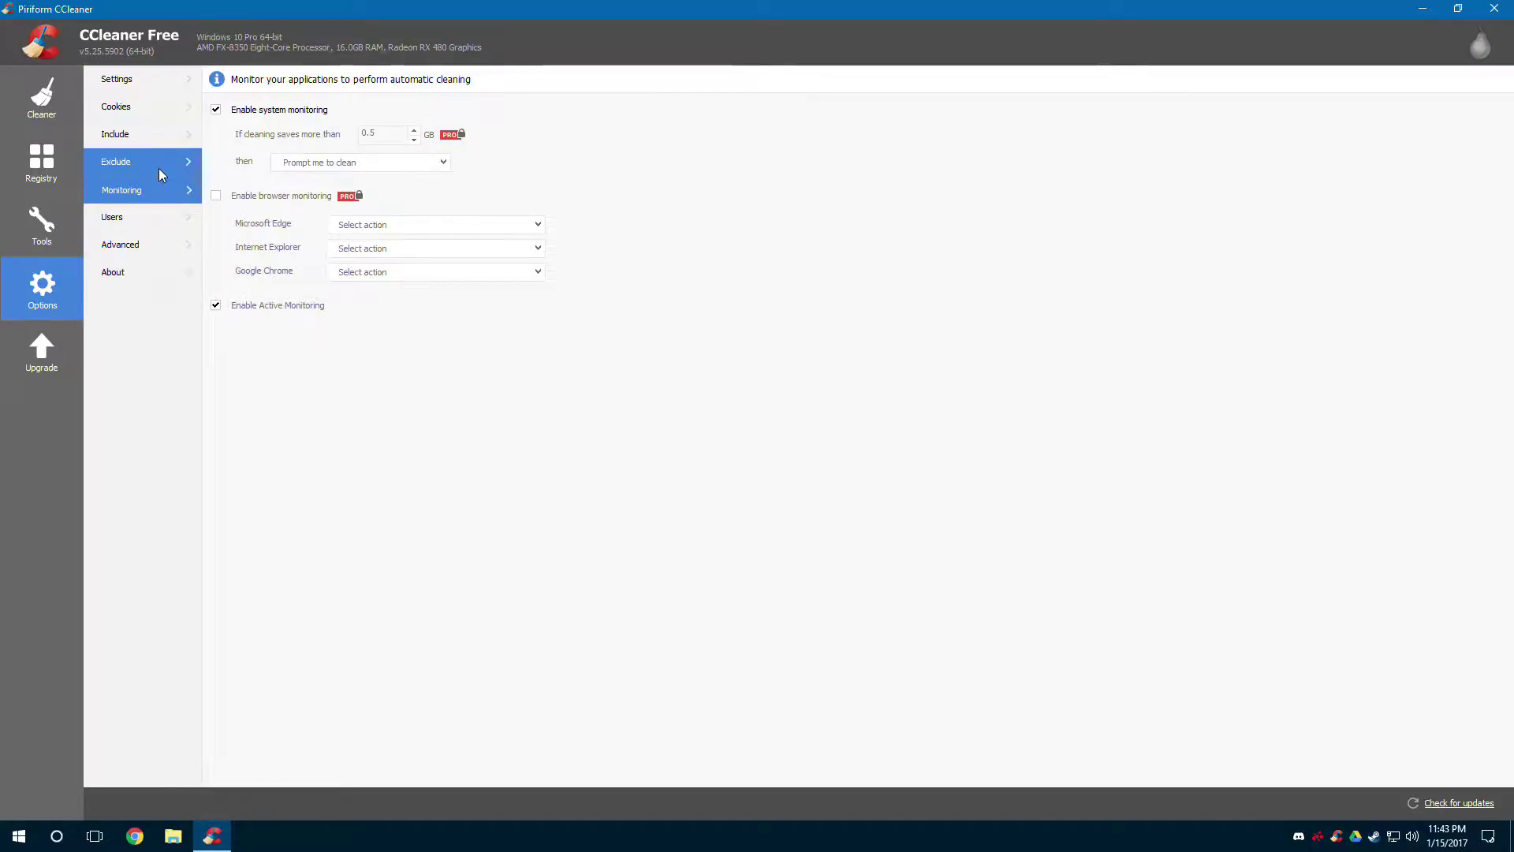
pyautogui.click(158, 168)
pyautogui.click(161, 140)
pyautogui.click(164, 109)
pyautogui.click(167, 87)
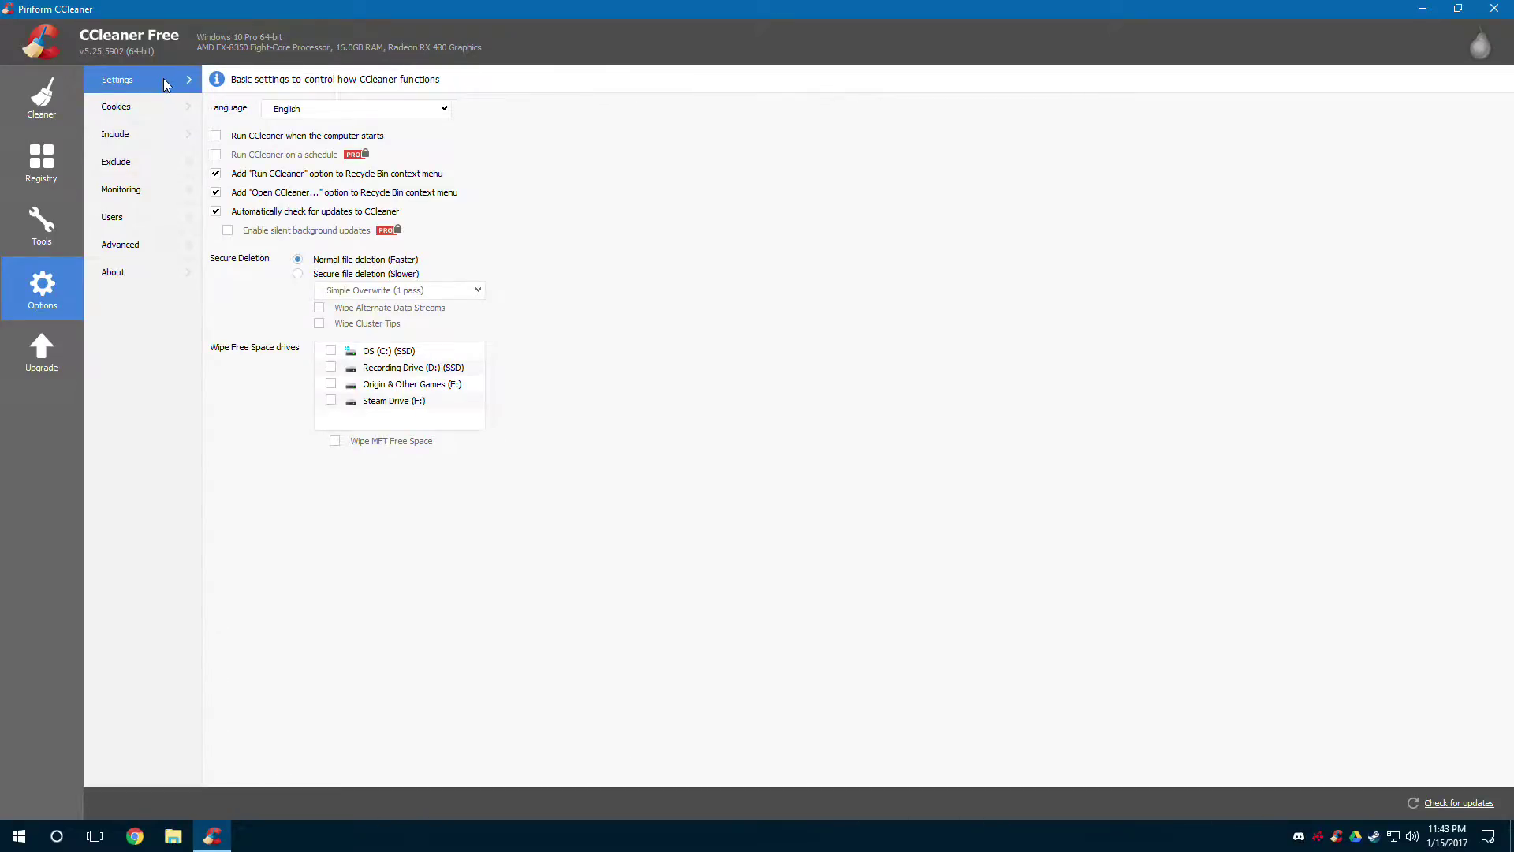
# - Revisit Cookies, Include and Settings, then move back down through Exclude to Monitoring
pyautogui.click(158, 121)
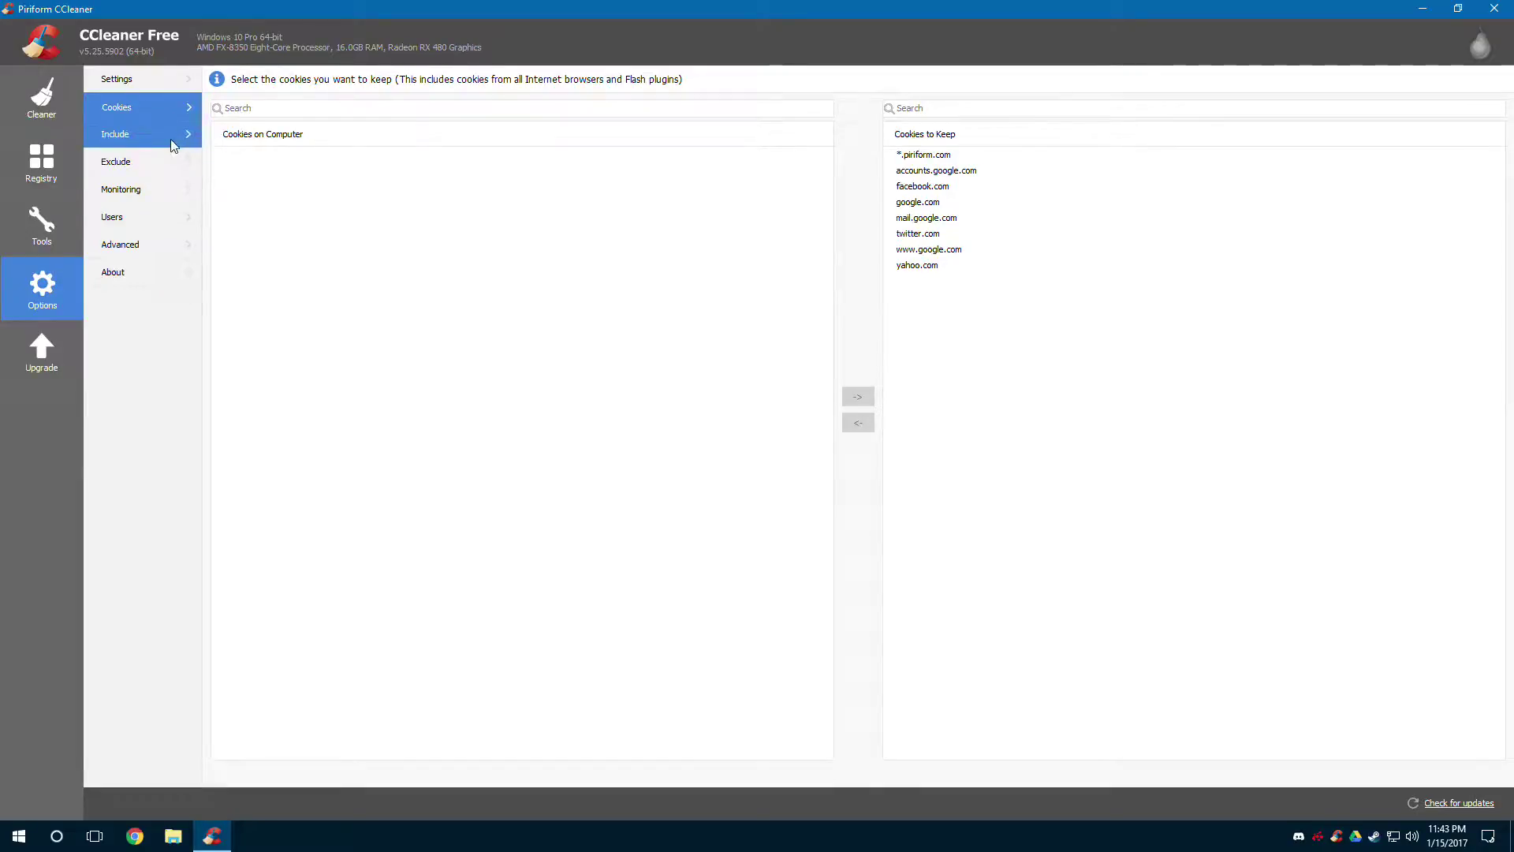
pyautogui.click(170, 135)
pyautogui.click(173, 105)
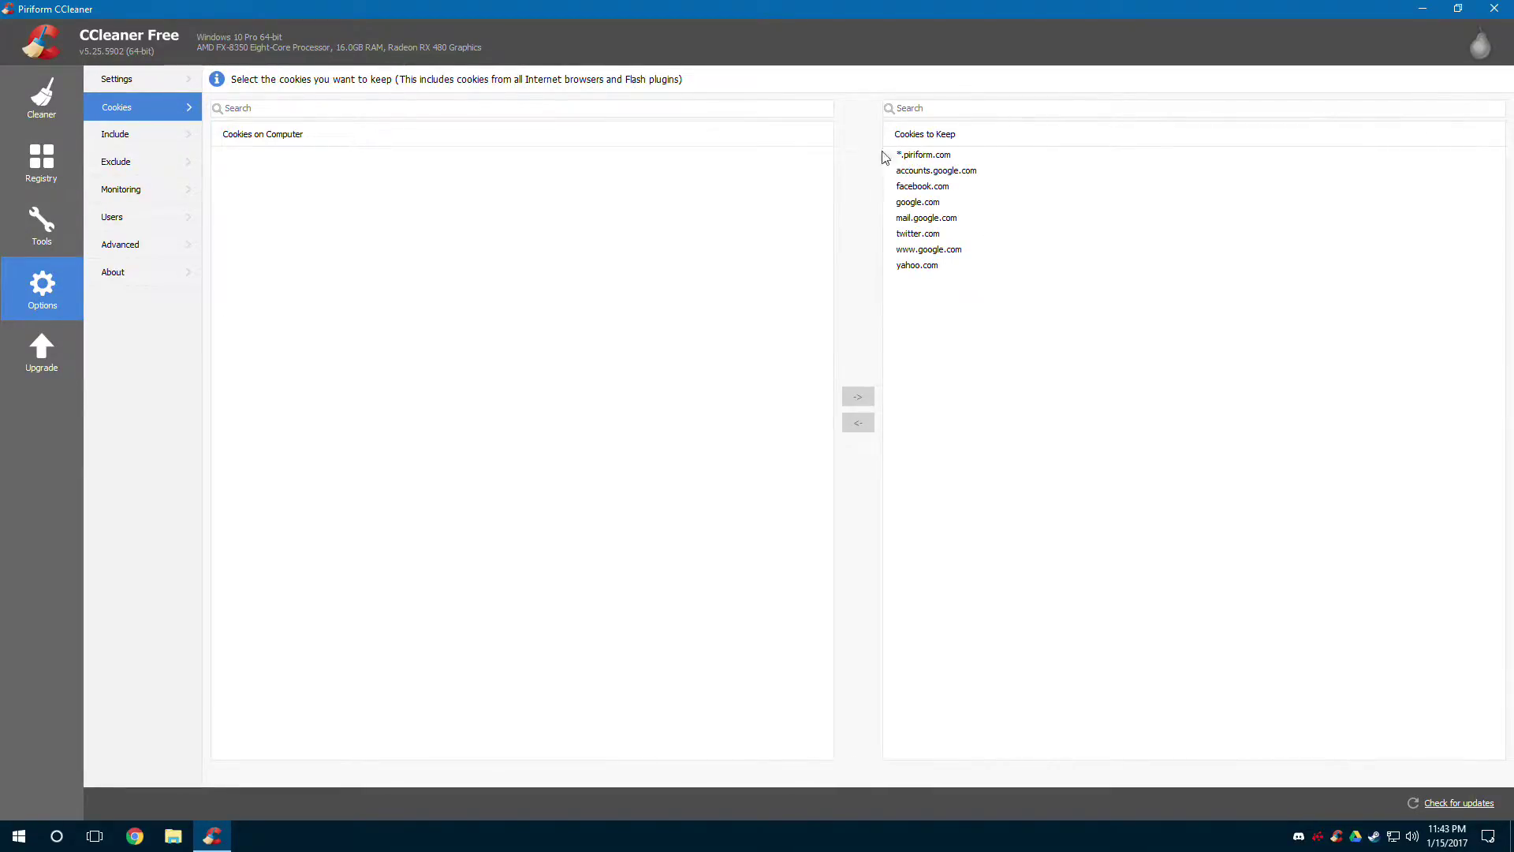
pyautogui.click(154, 78)
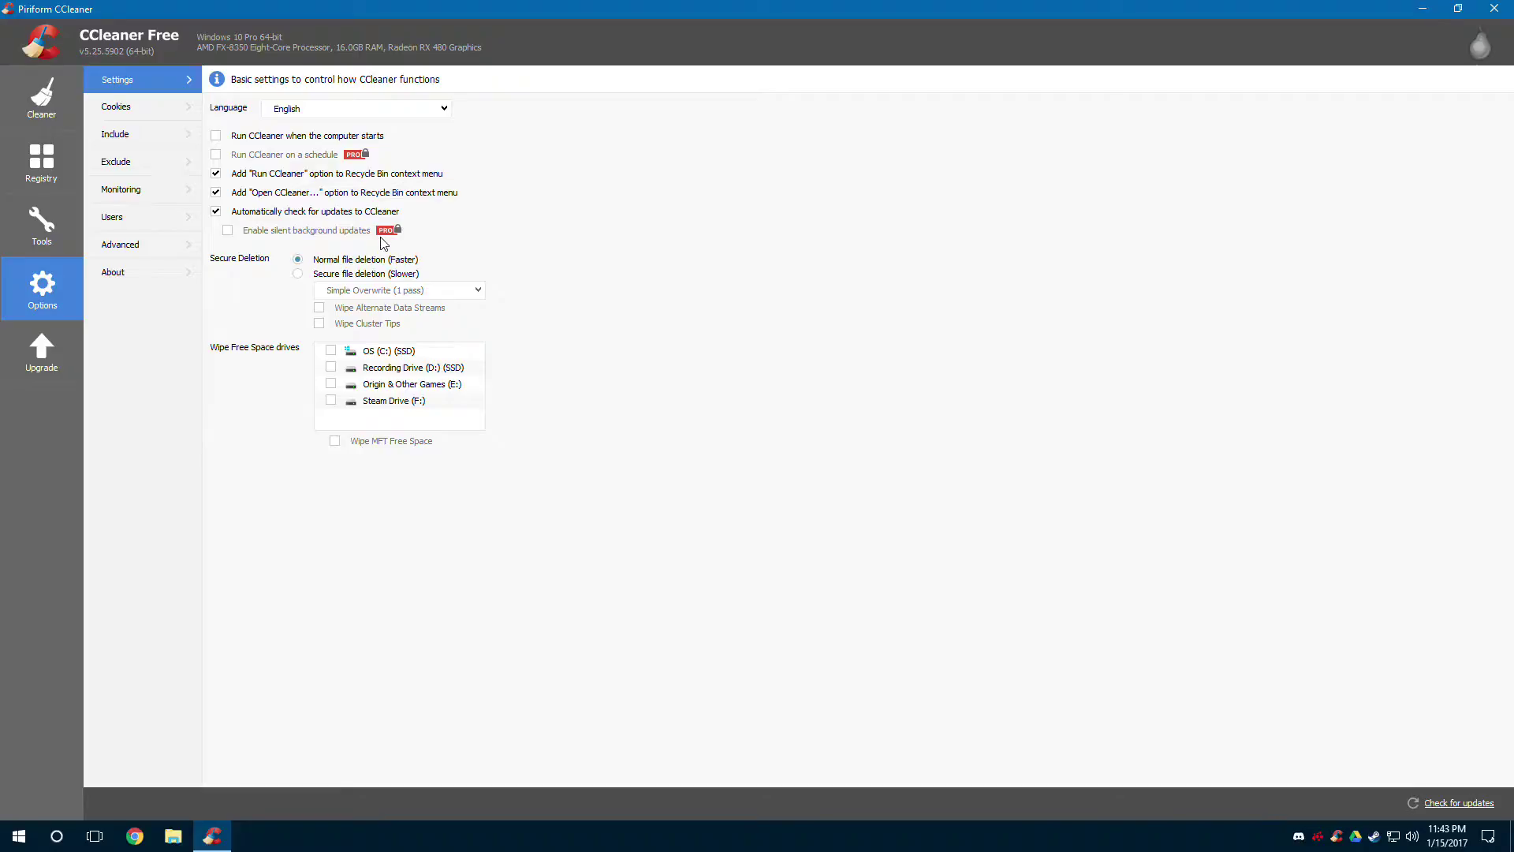
pyautogui.click(148, 109)
pyautogui.click(155, 135)
pyautogui.click(171, 161)
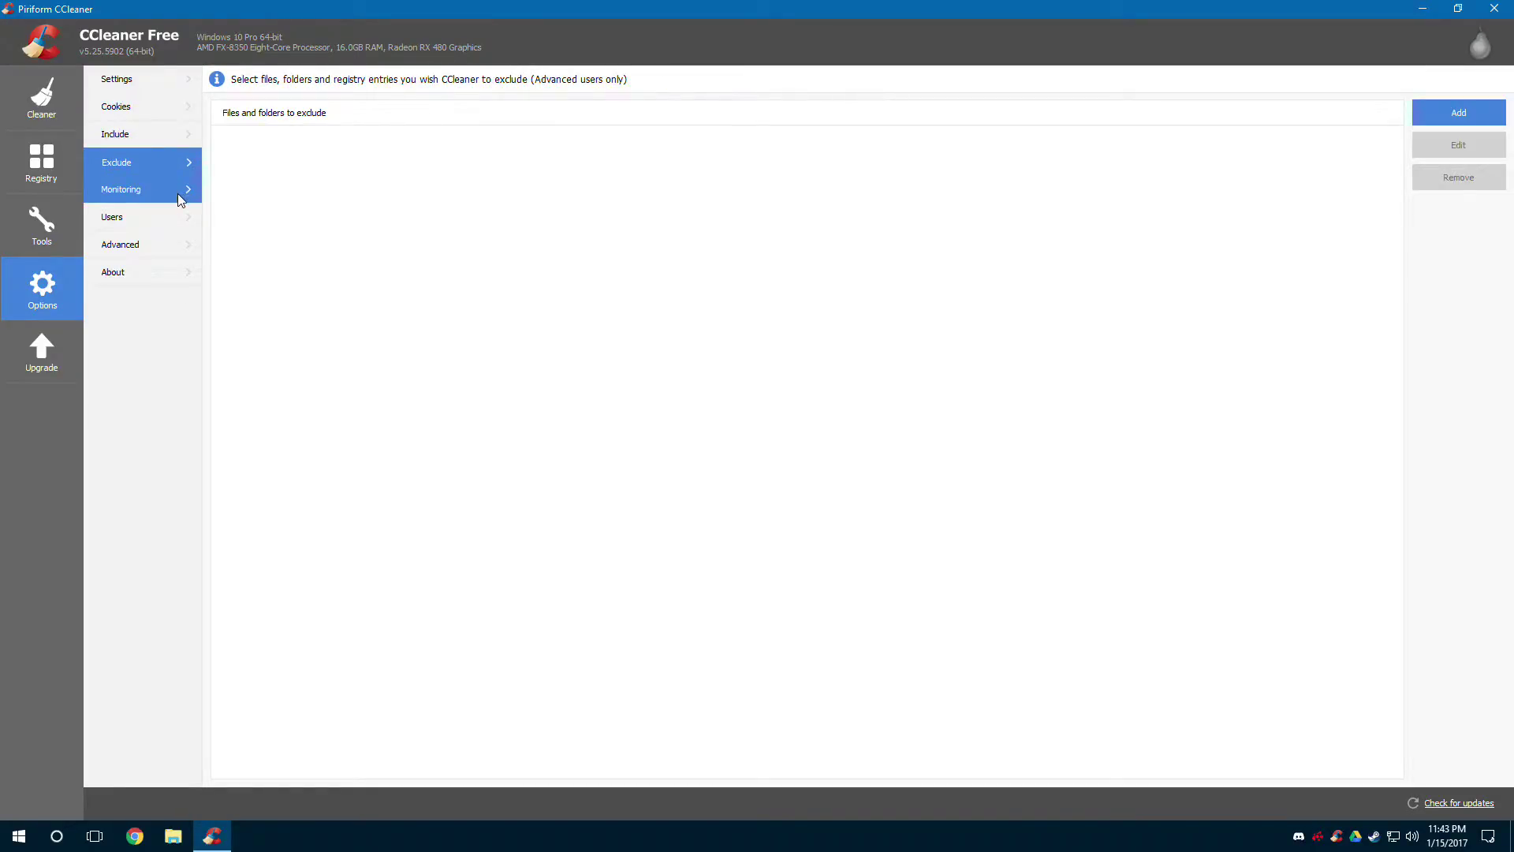
pyautogui.click(177, 191)
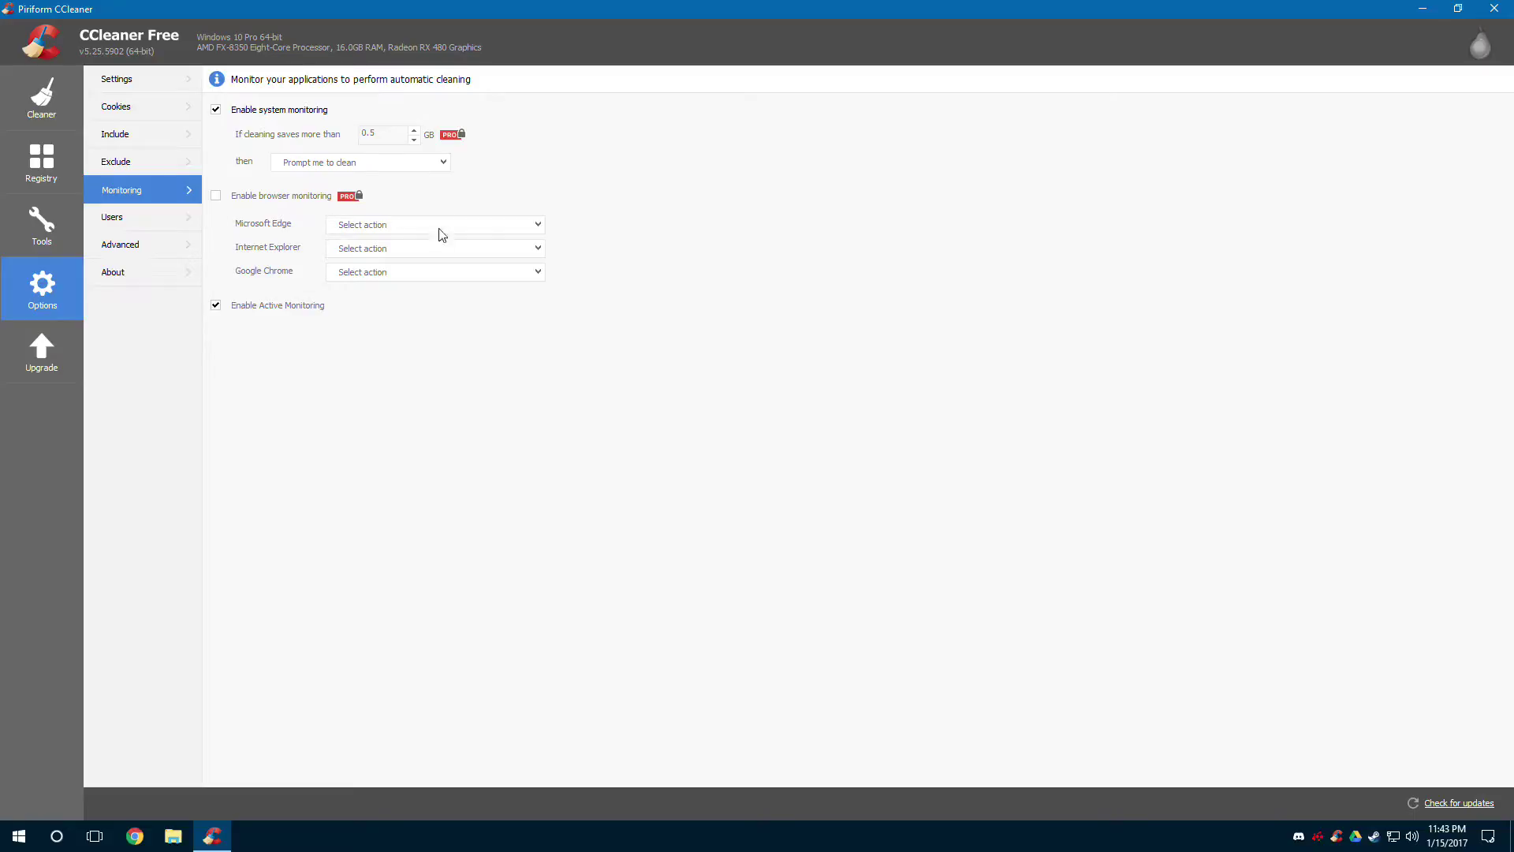
# - Dismiss the PRO browser-monitoring offer, review Users, Advanced and About, then close CCleaner
pyautogui.click(354, 196)
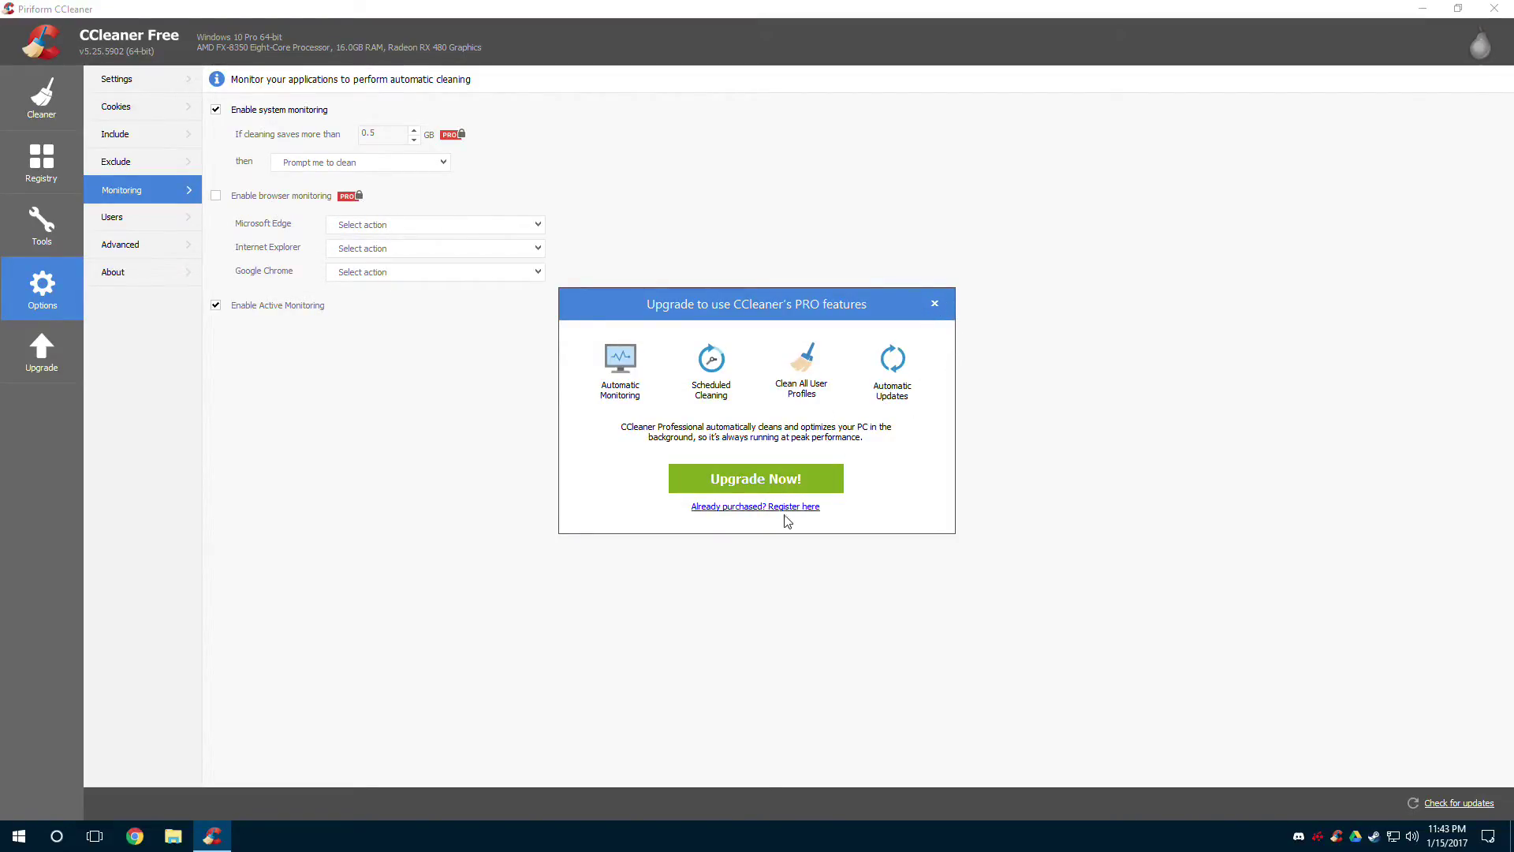
pyautogui.click(936, 306)
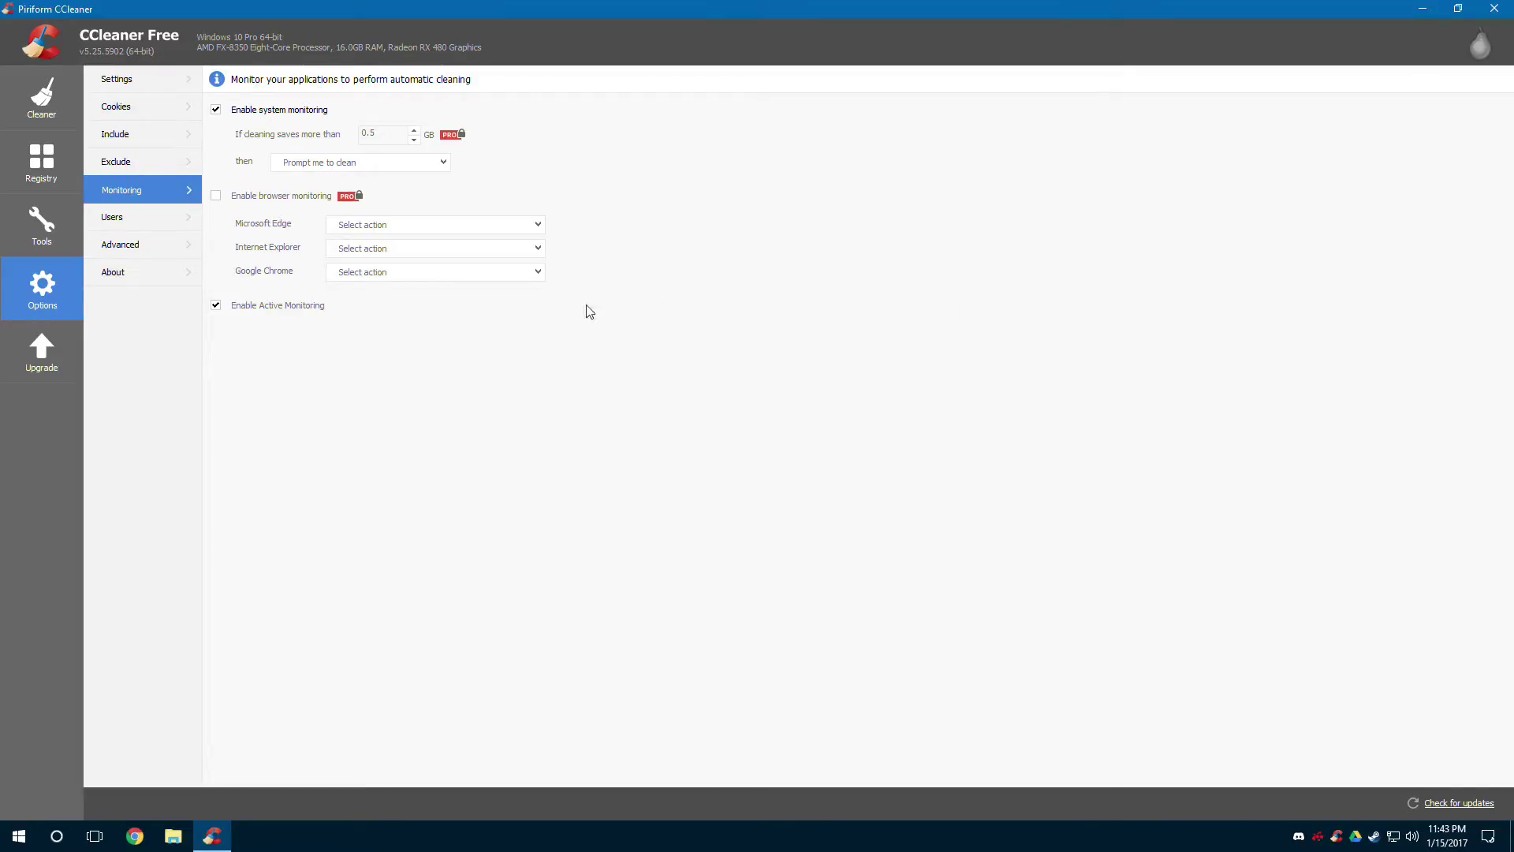
pyautogui.click(142, 218)
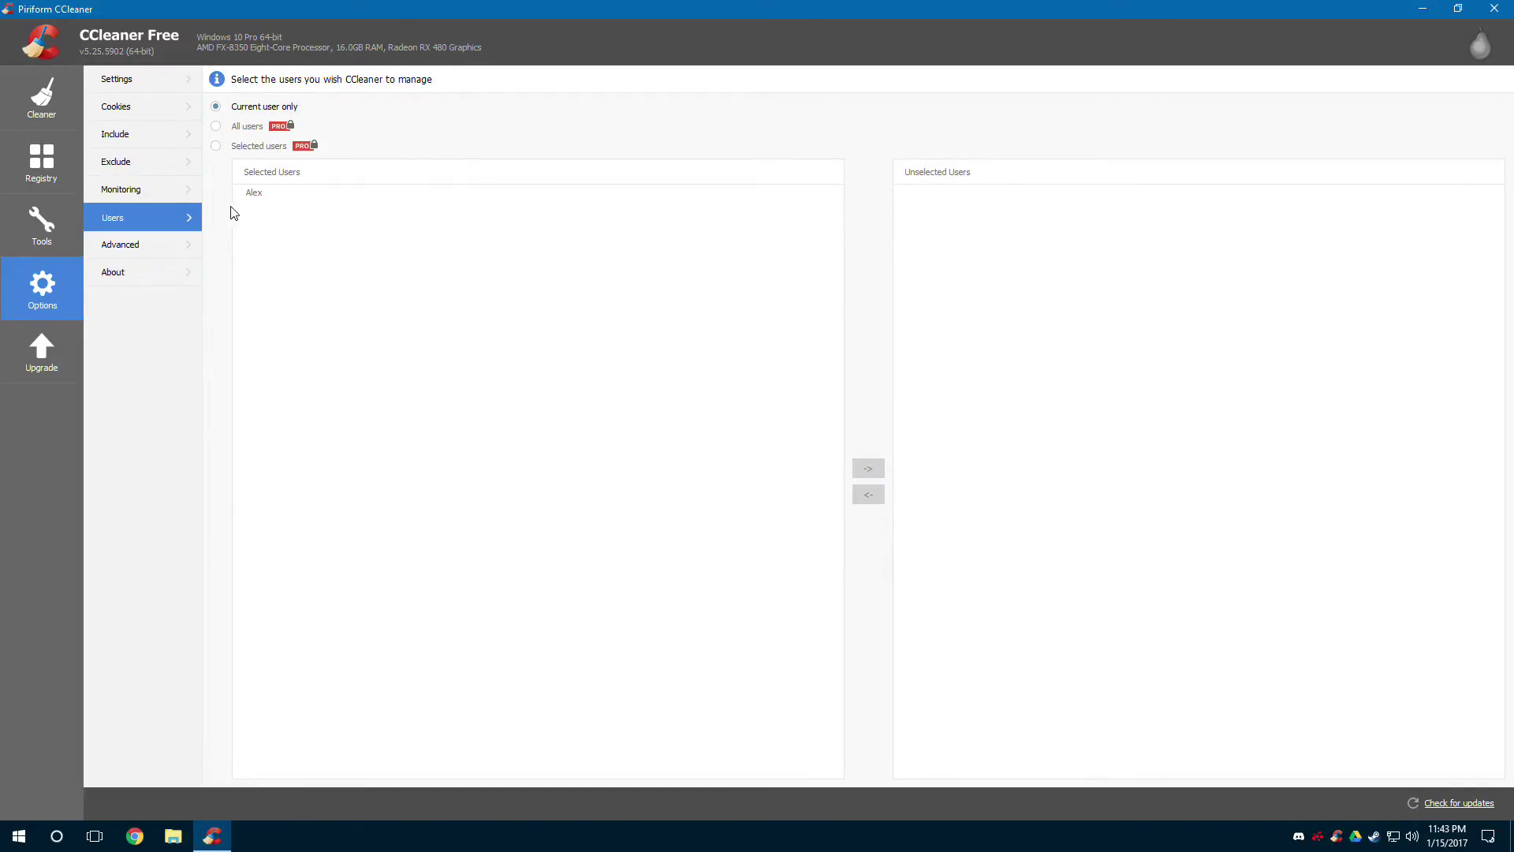
pyautogui.click(140, 246)
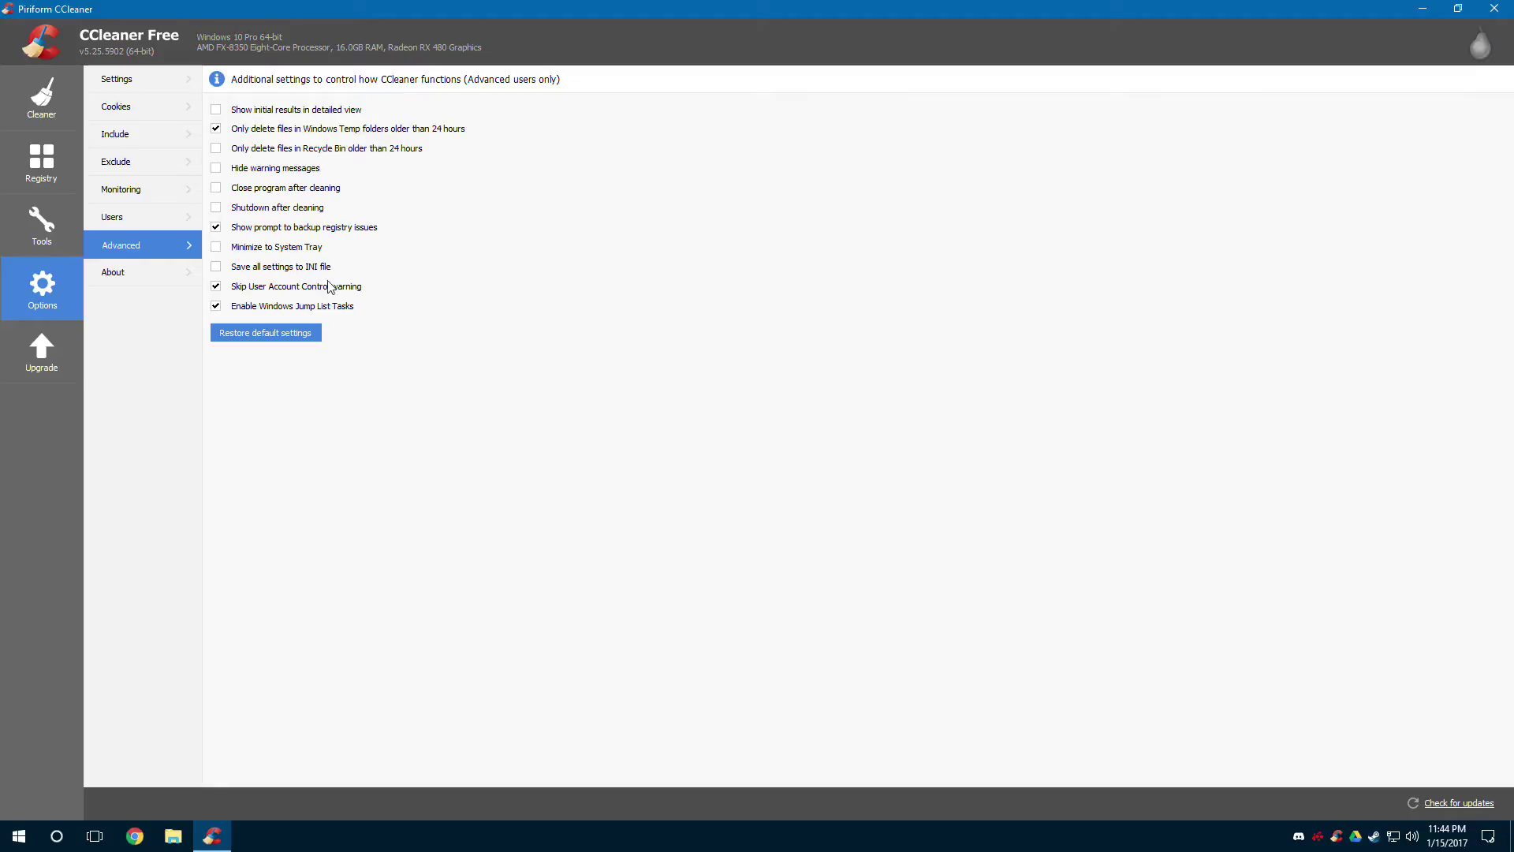
pyautogui.click(148, 276)
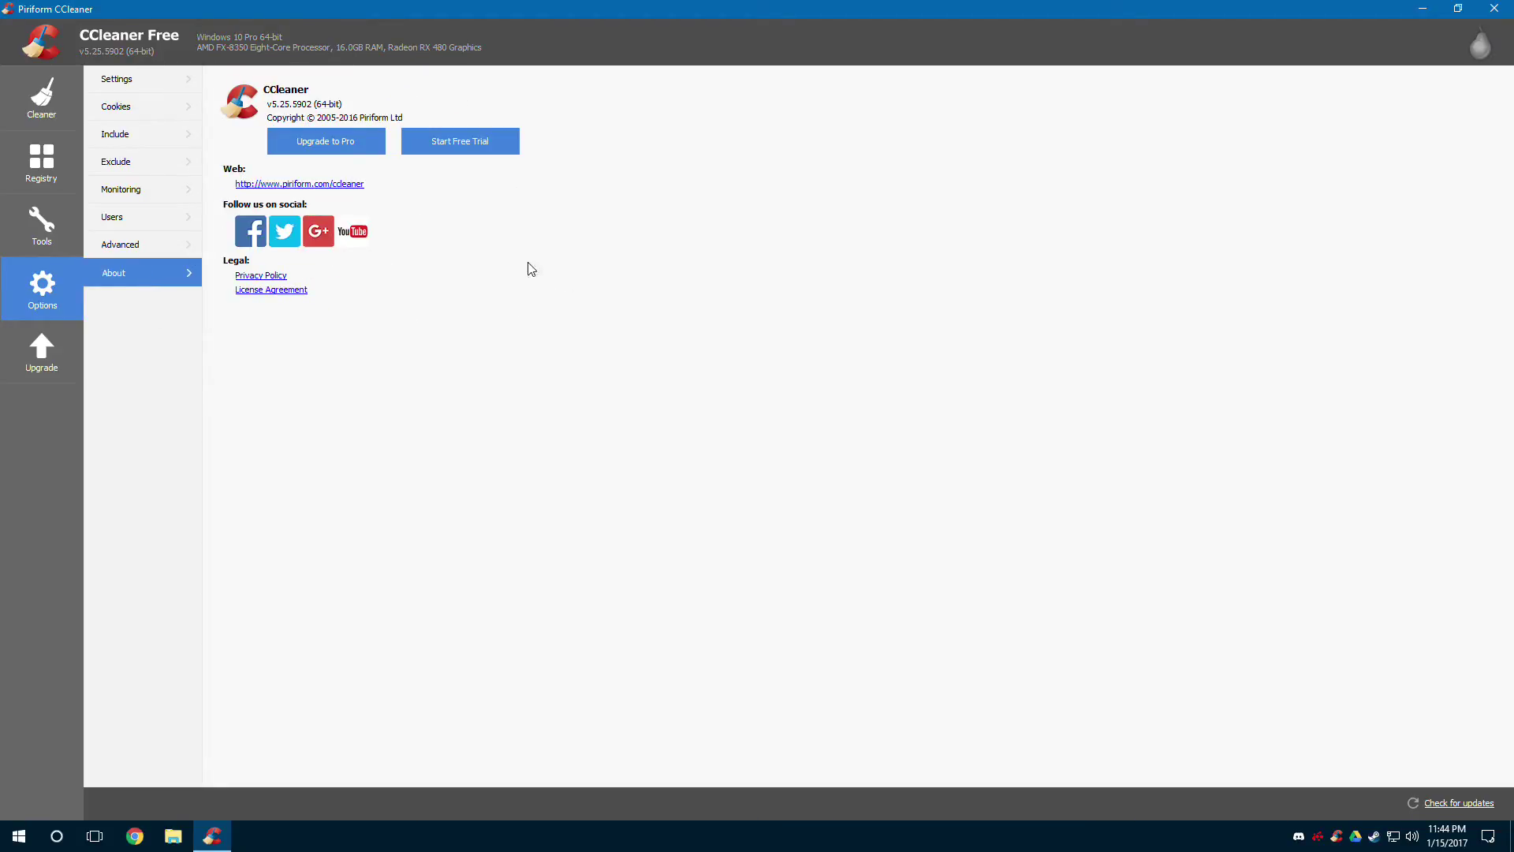
pyautogui.click(1494, 8)
pyautogui.click(839, 265)
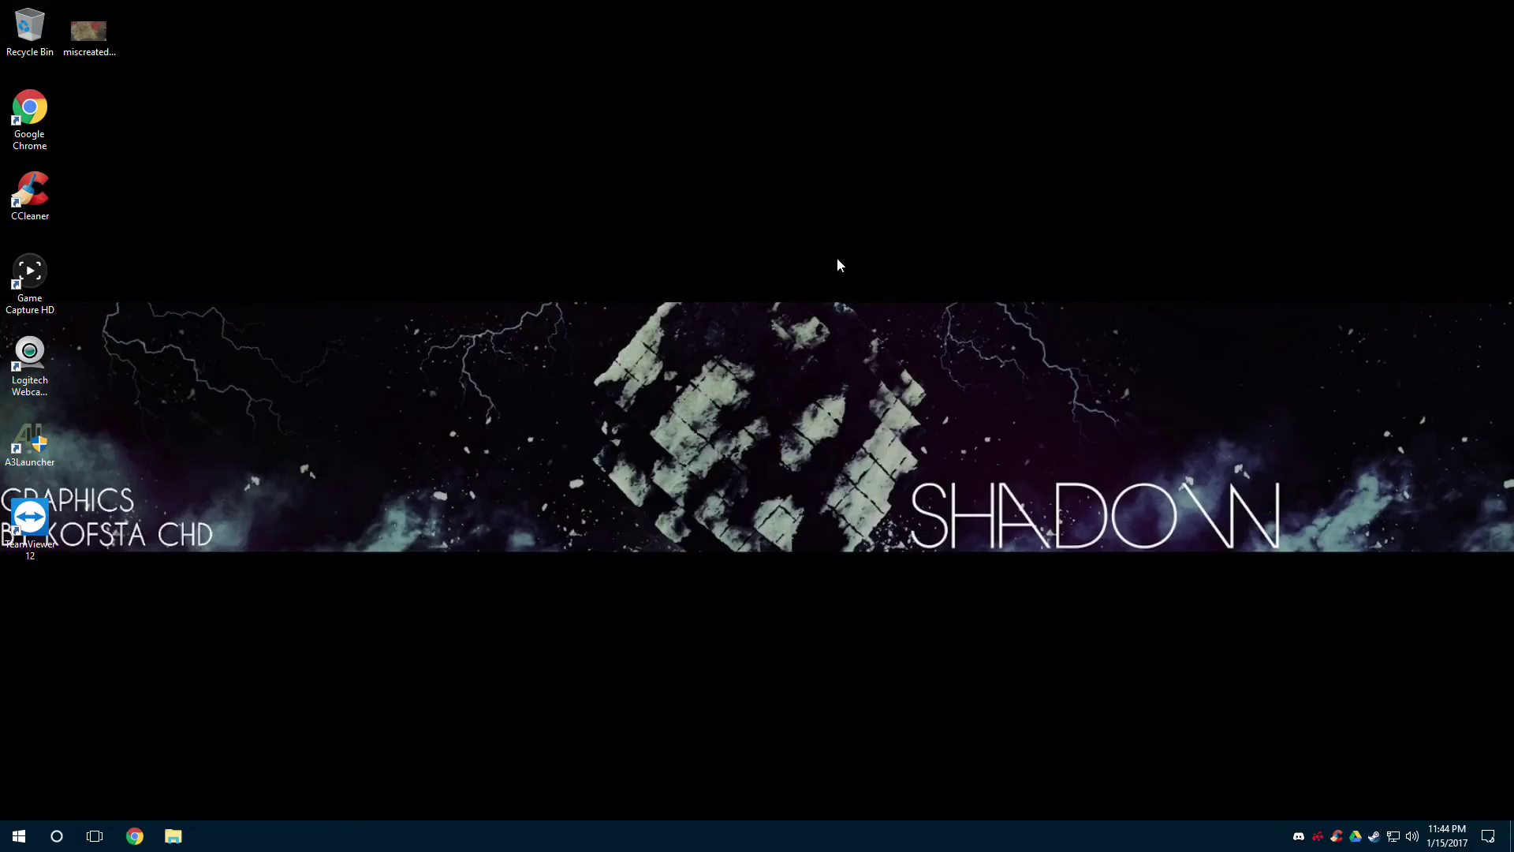